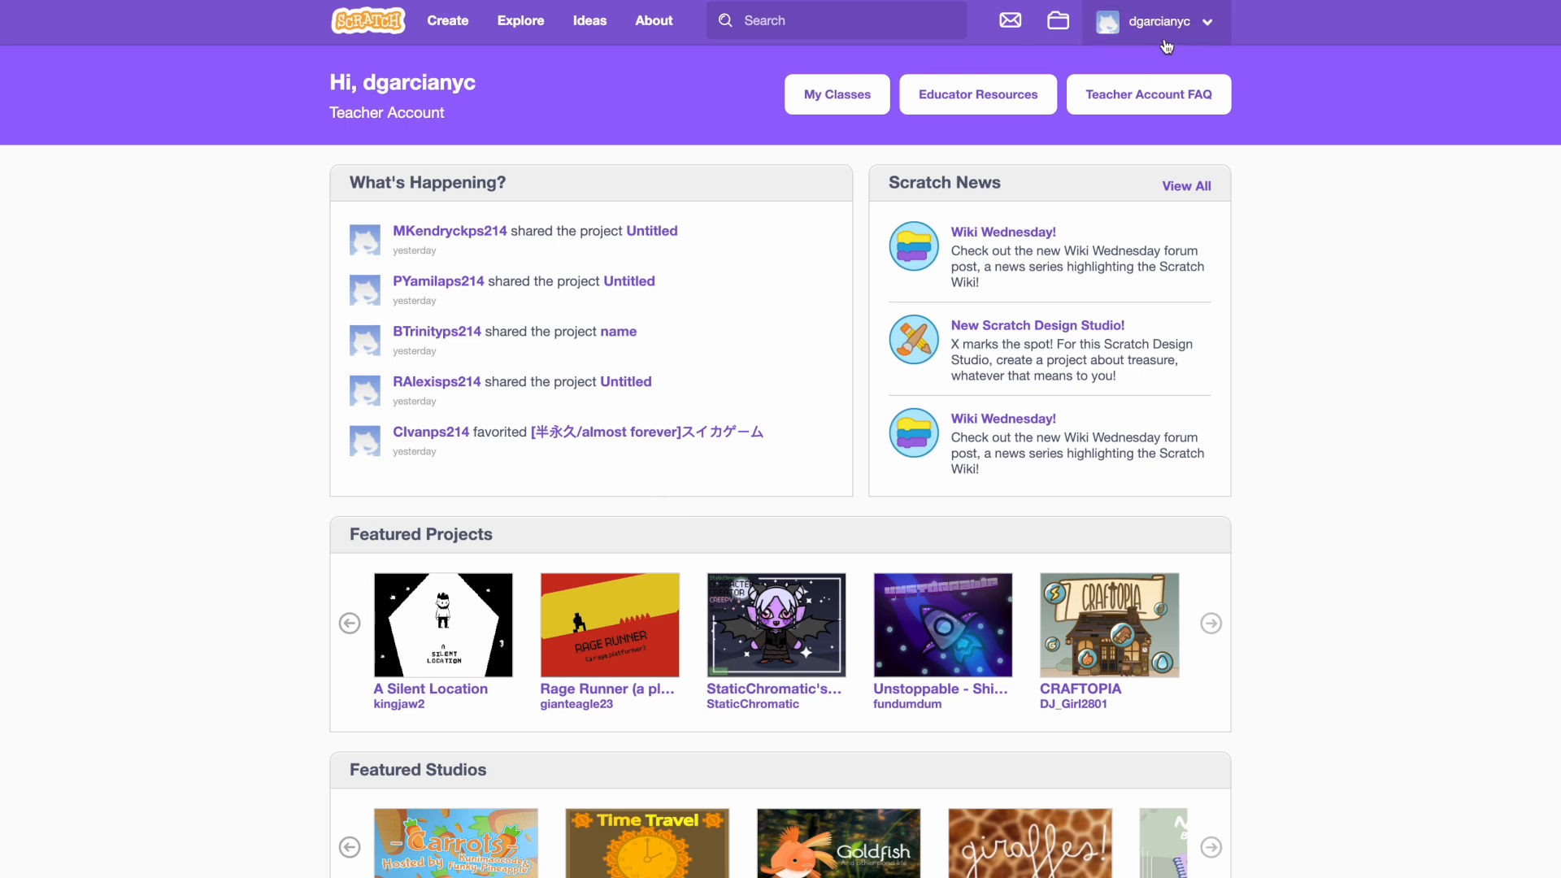
Step: Open the Untitled-39 project from the account's saved projects and show its code in the editor
left_click(1060, 29)
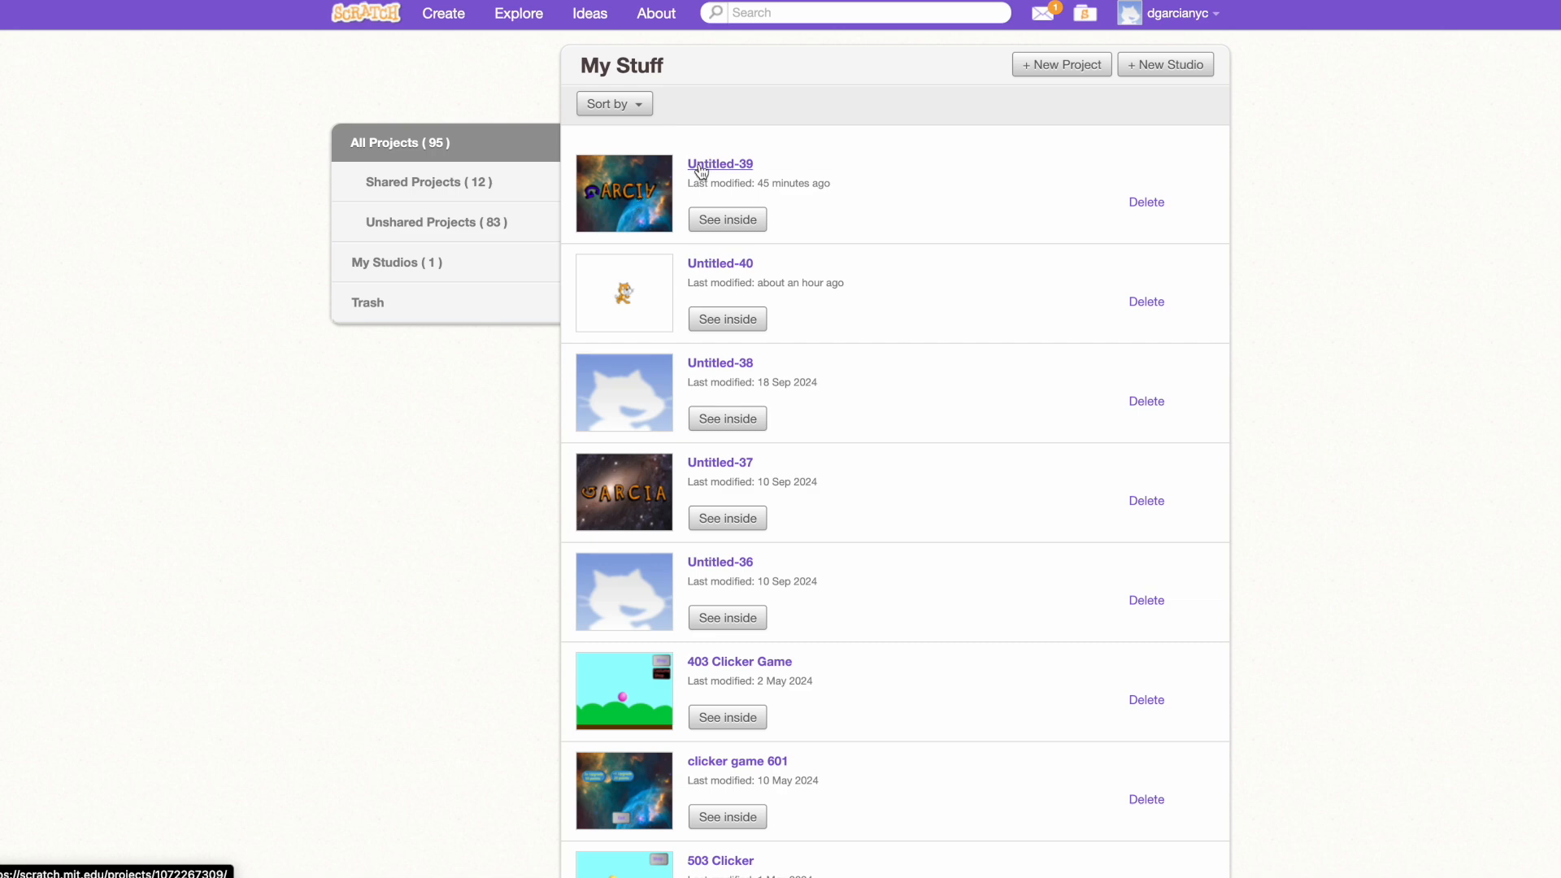
left_click(701, 167)
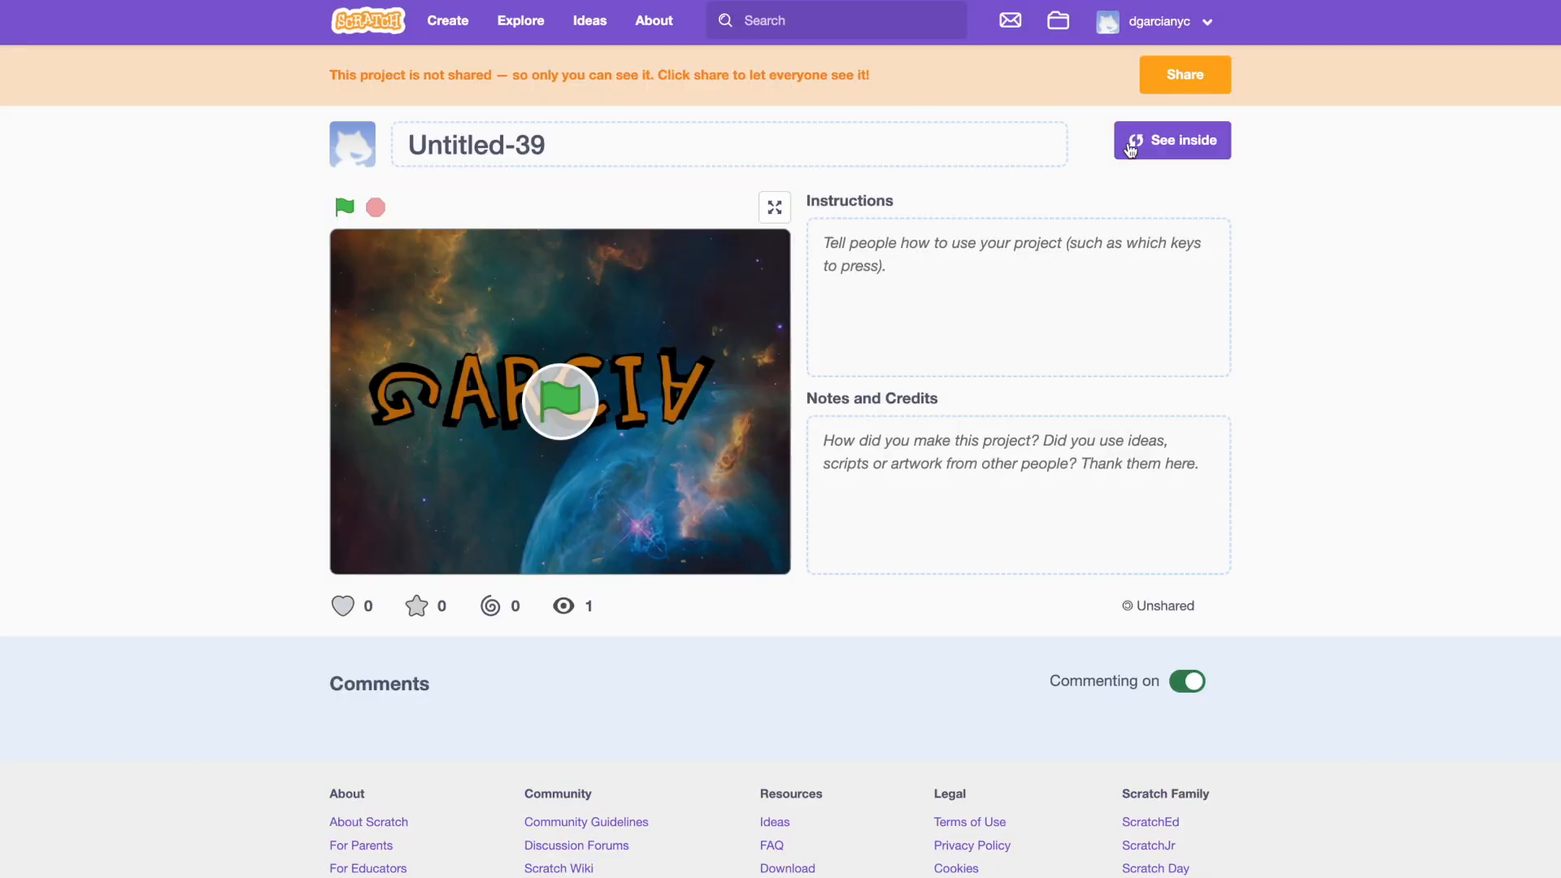
left_click(1143, 139)
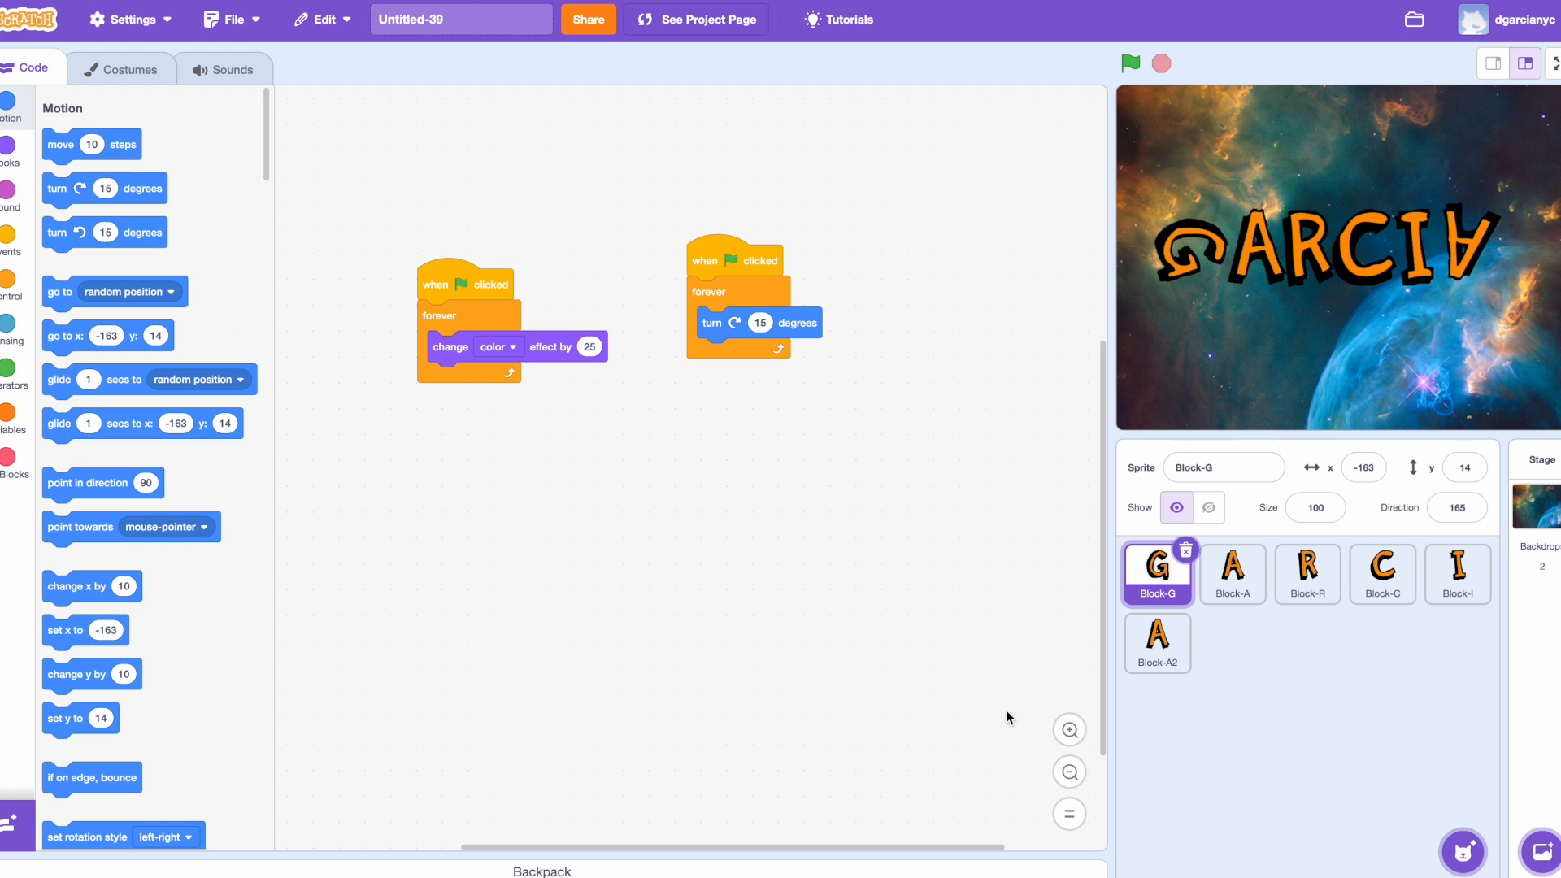
Step: Enlarge Block-G's two scripts in the code area and place them side by side
left_click_drag(738, 273, 746, 316)
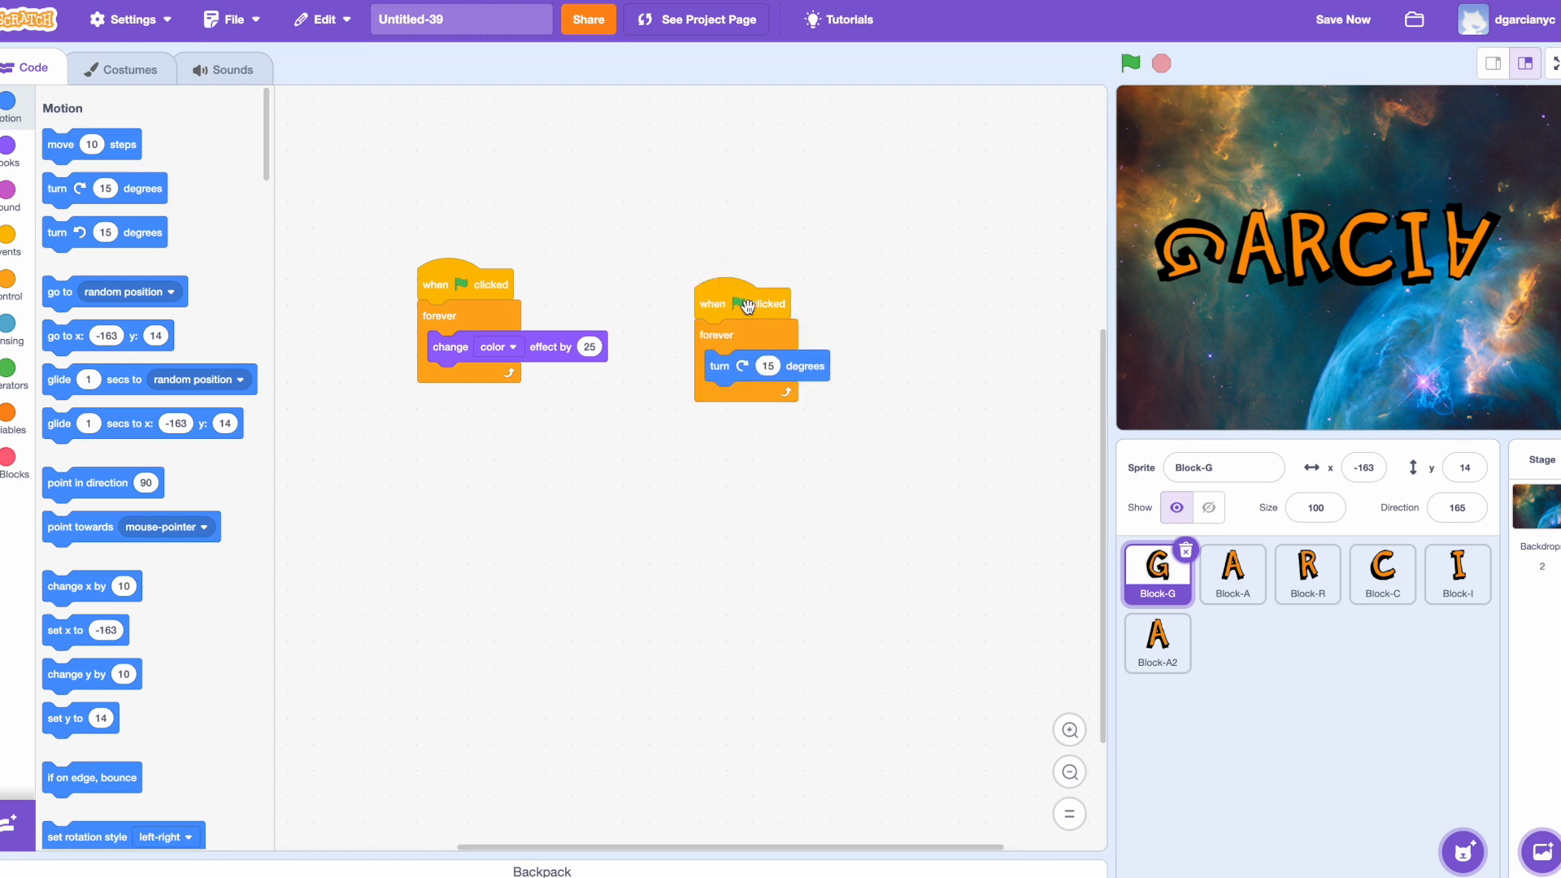
left_click(1070, 729)
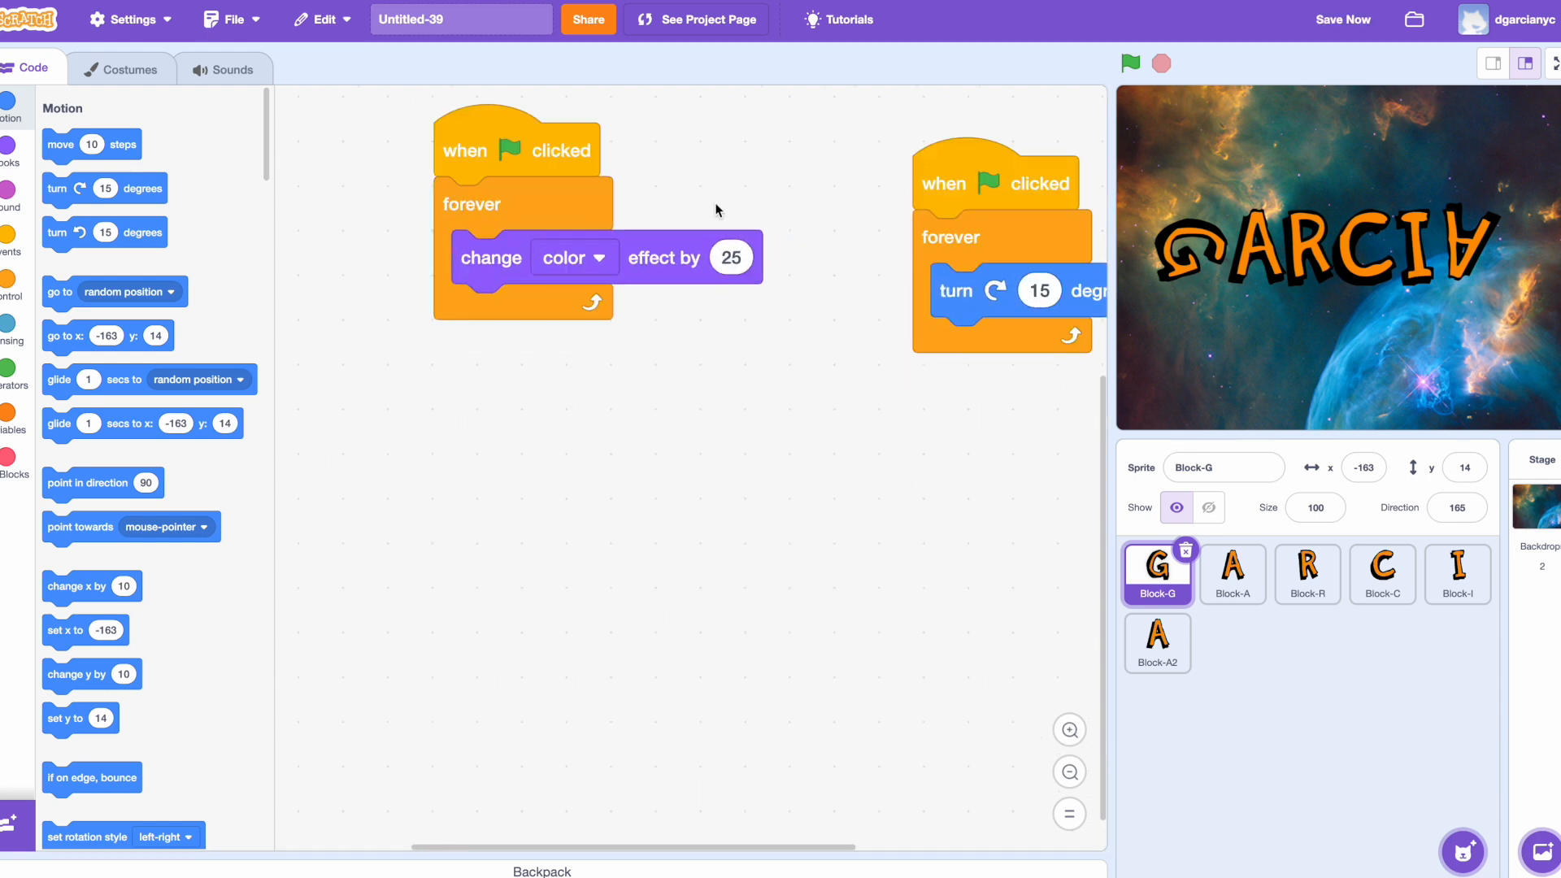
left_click_drag(503, 140, 457, 322)
left_click_drag(961, 165, 797, 358)
Step: Compare the scripts of the Block-A and Block-G sprites, ending on Block-G
left_click(1233, 574)
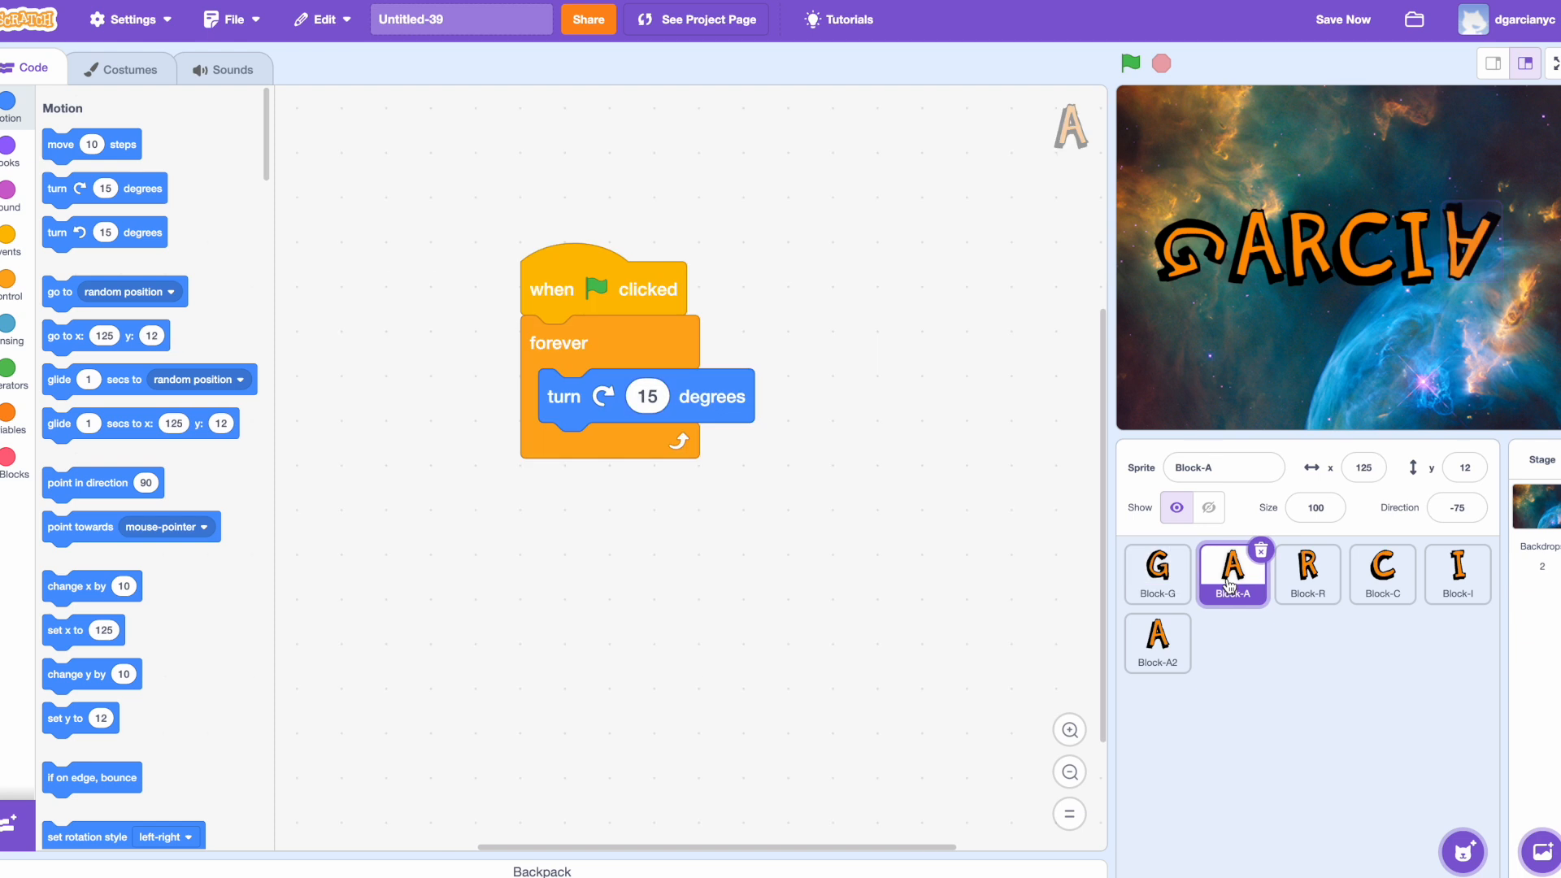
left_click(1159, 579)
left_click(1232, 577)
left_click(1158, 590)
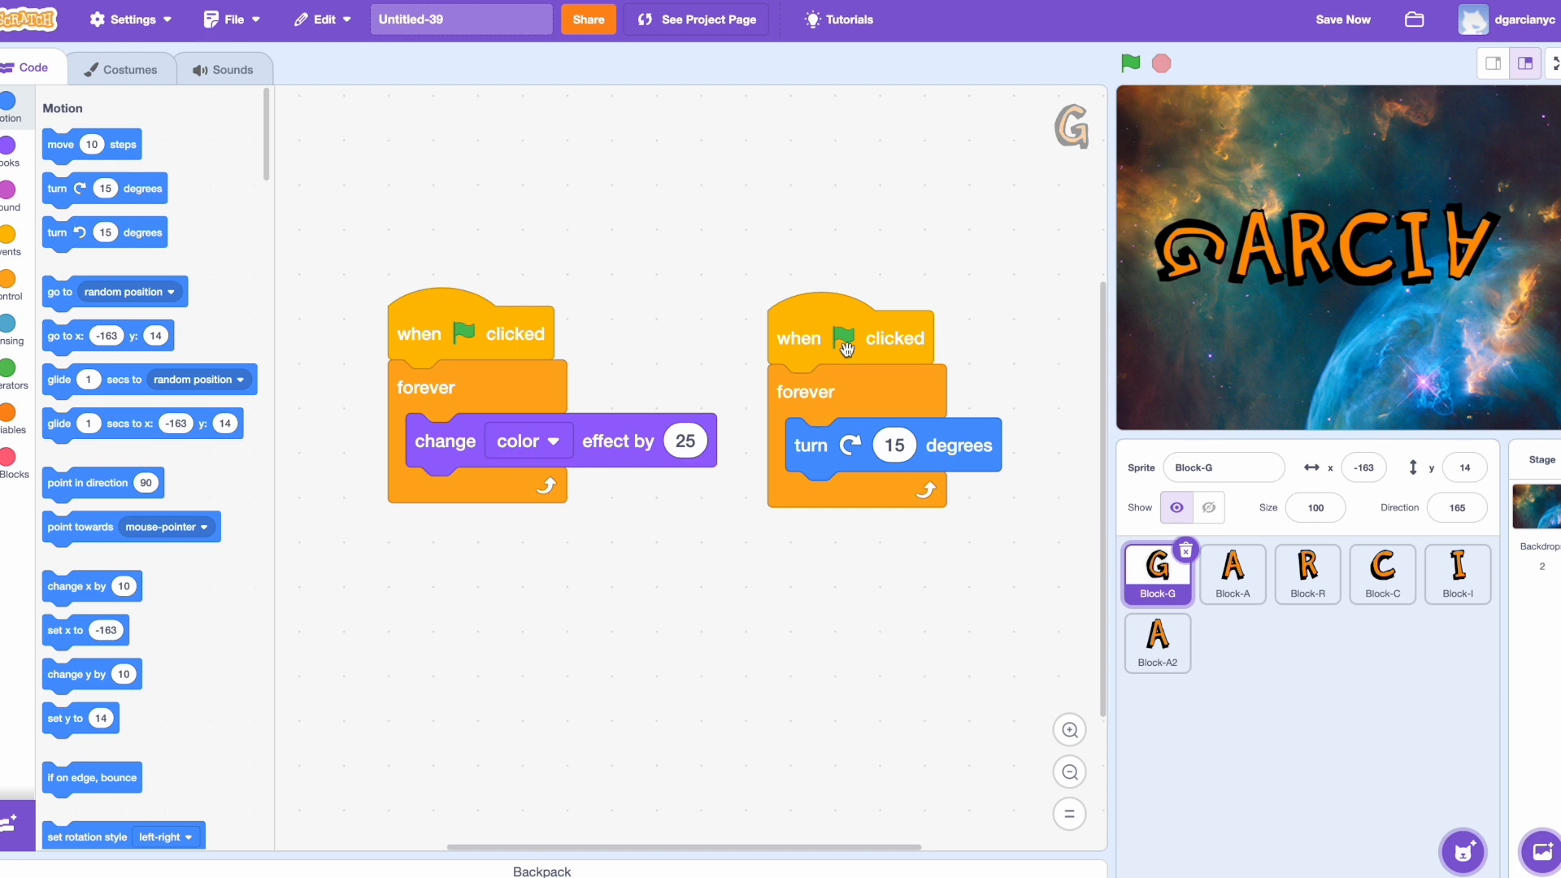
Step: Enlarge Block-G's scripts further and stagger them so the colour-effect script sits above and left of the turn script
left_click_drag(836, 338, 816, 336)
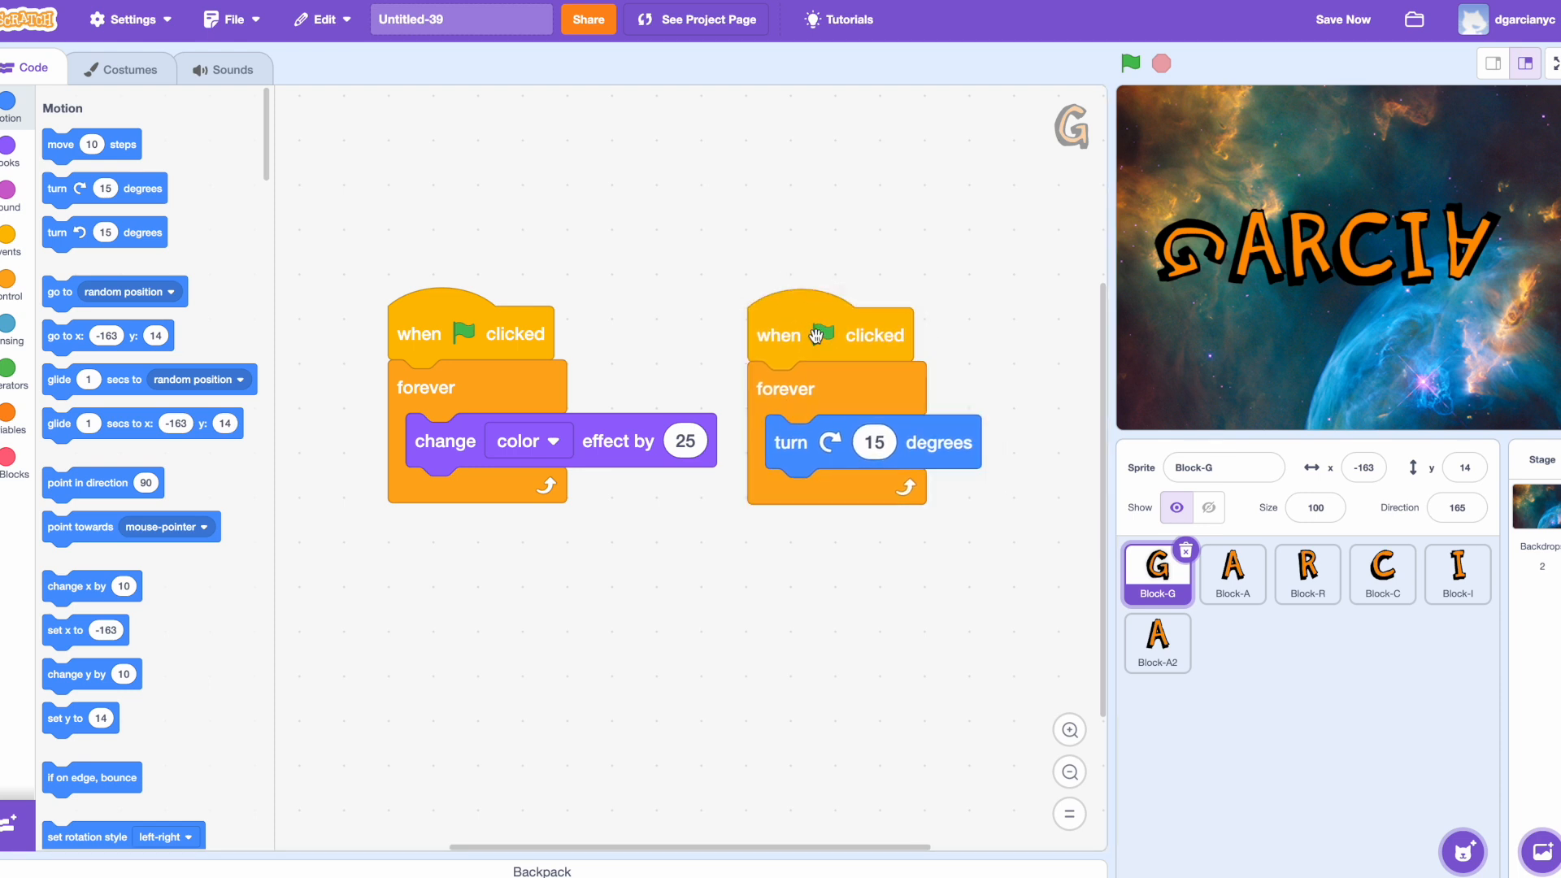
left_click(1070, 730)
left_click(1070, 730)
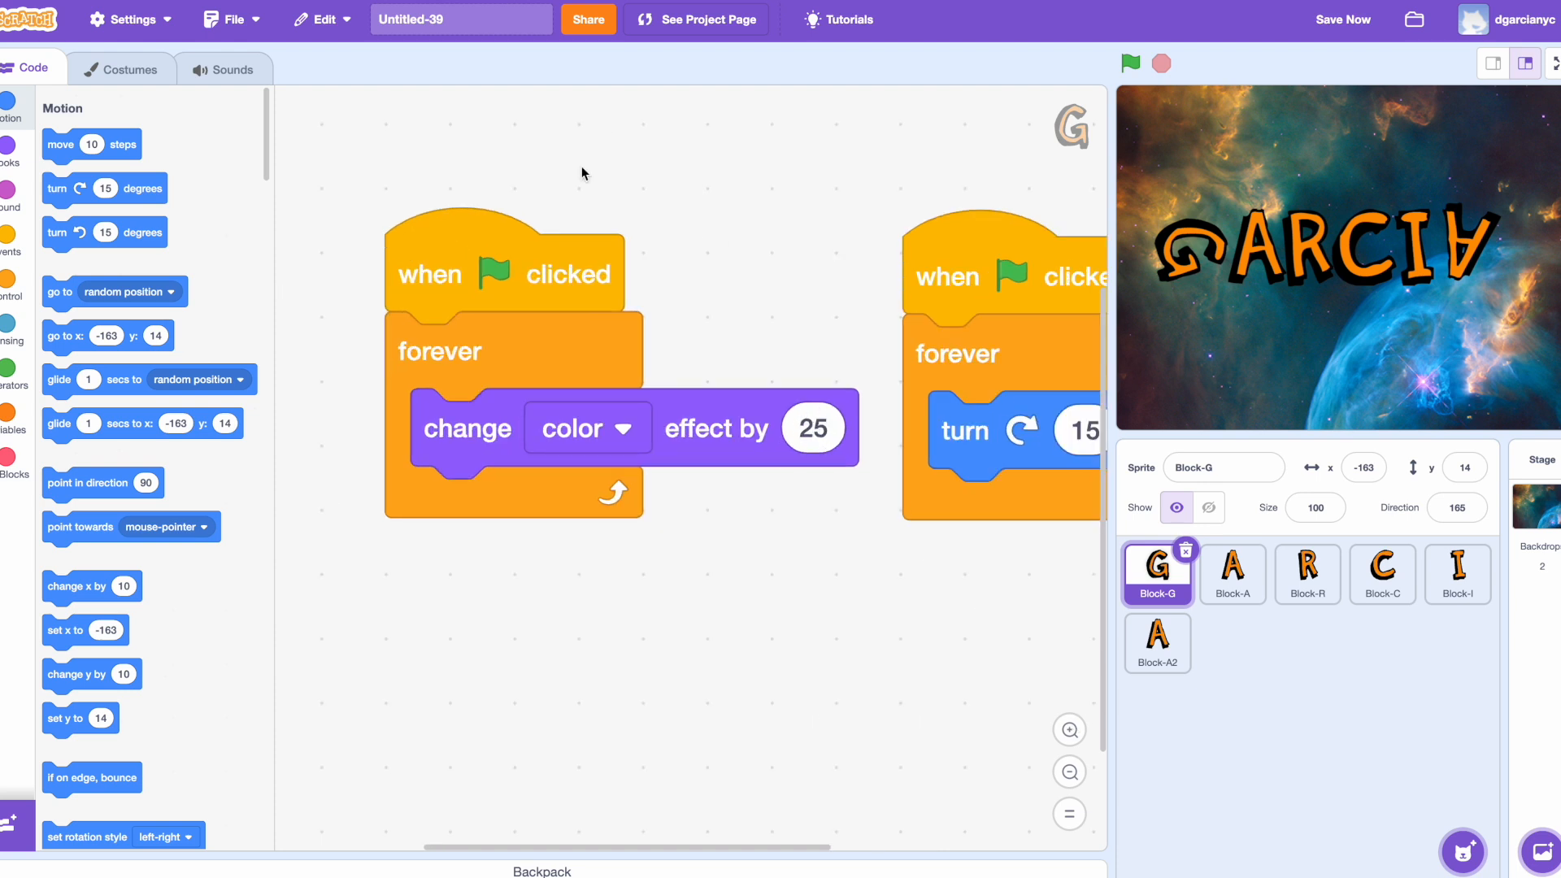
left_click_drag(501, 264, 415, 265)
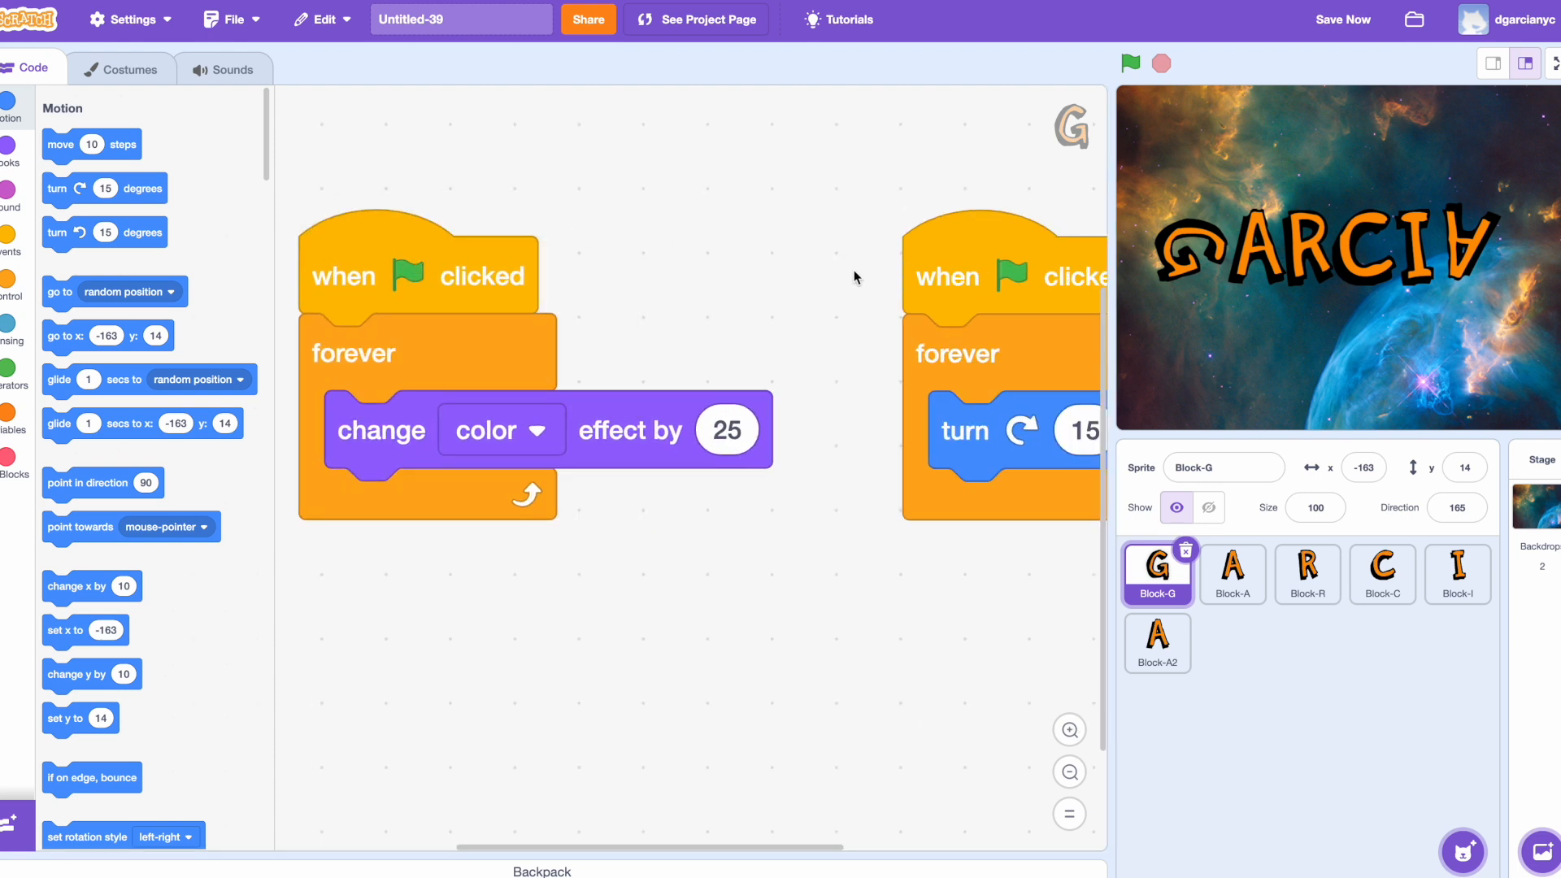
left_click_drag(934, 278, 730, 569)
left_click_drag(402, 253, 452, 193)
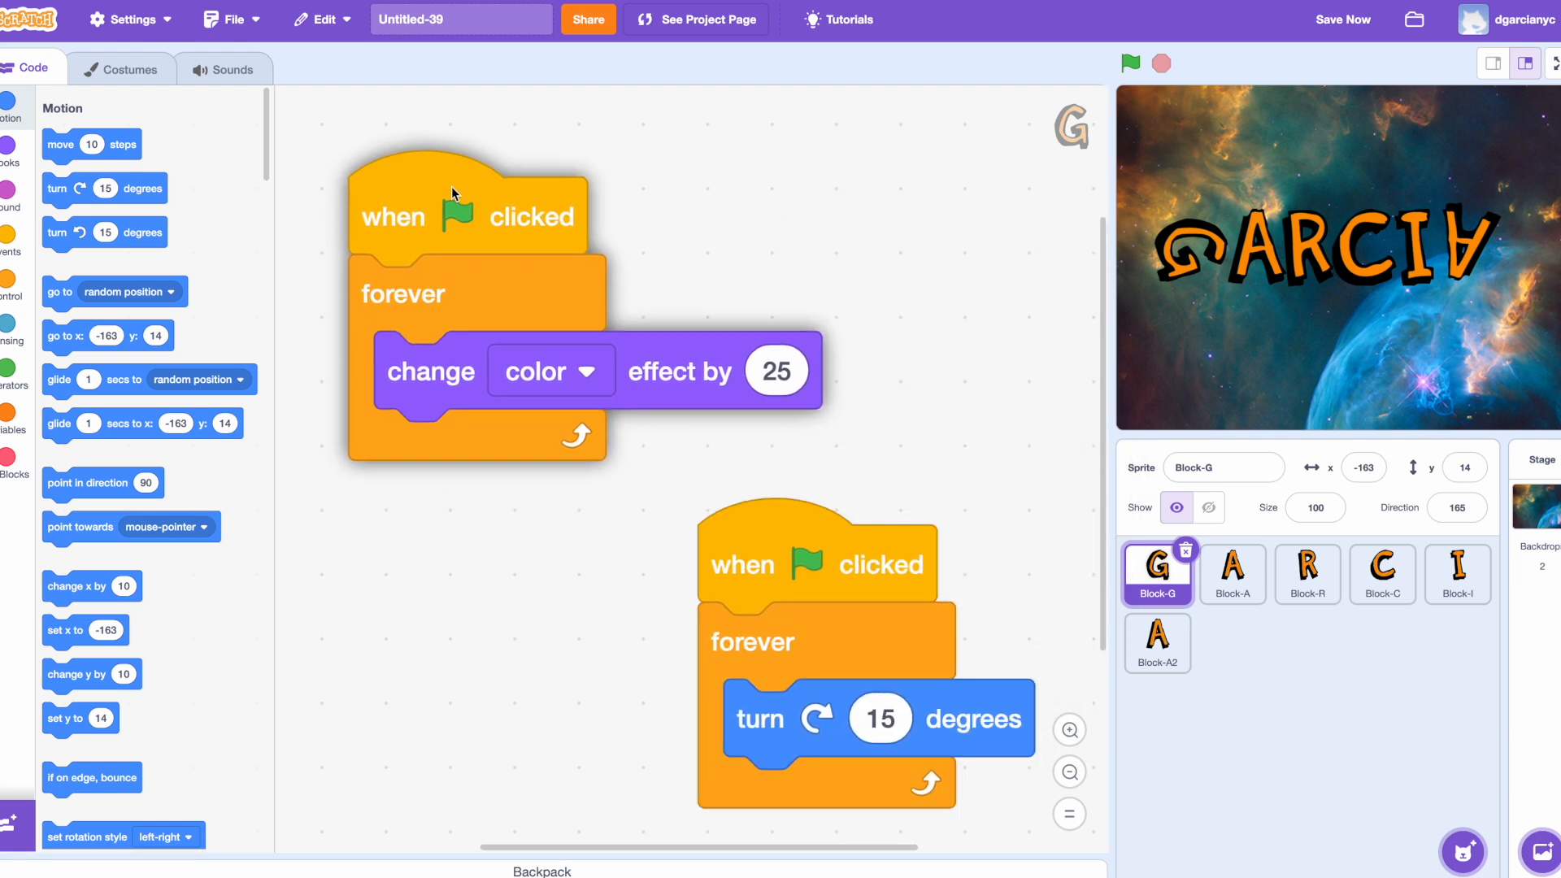
left_click_drag(782, 554, 775, 513)
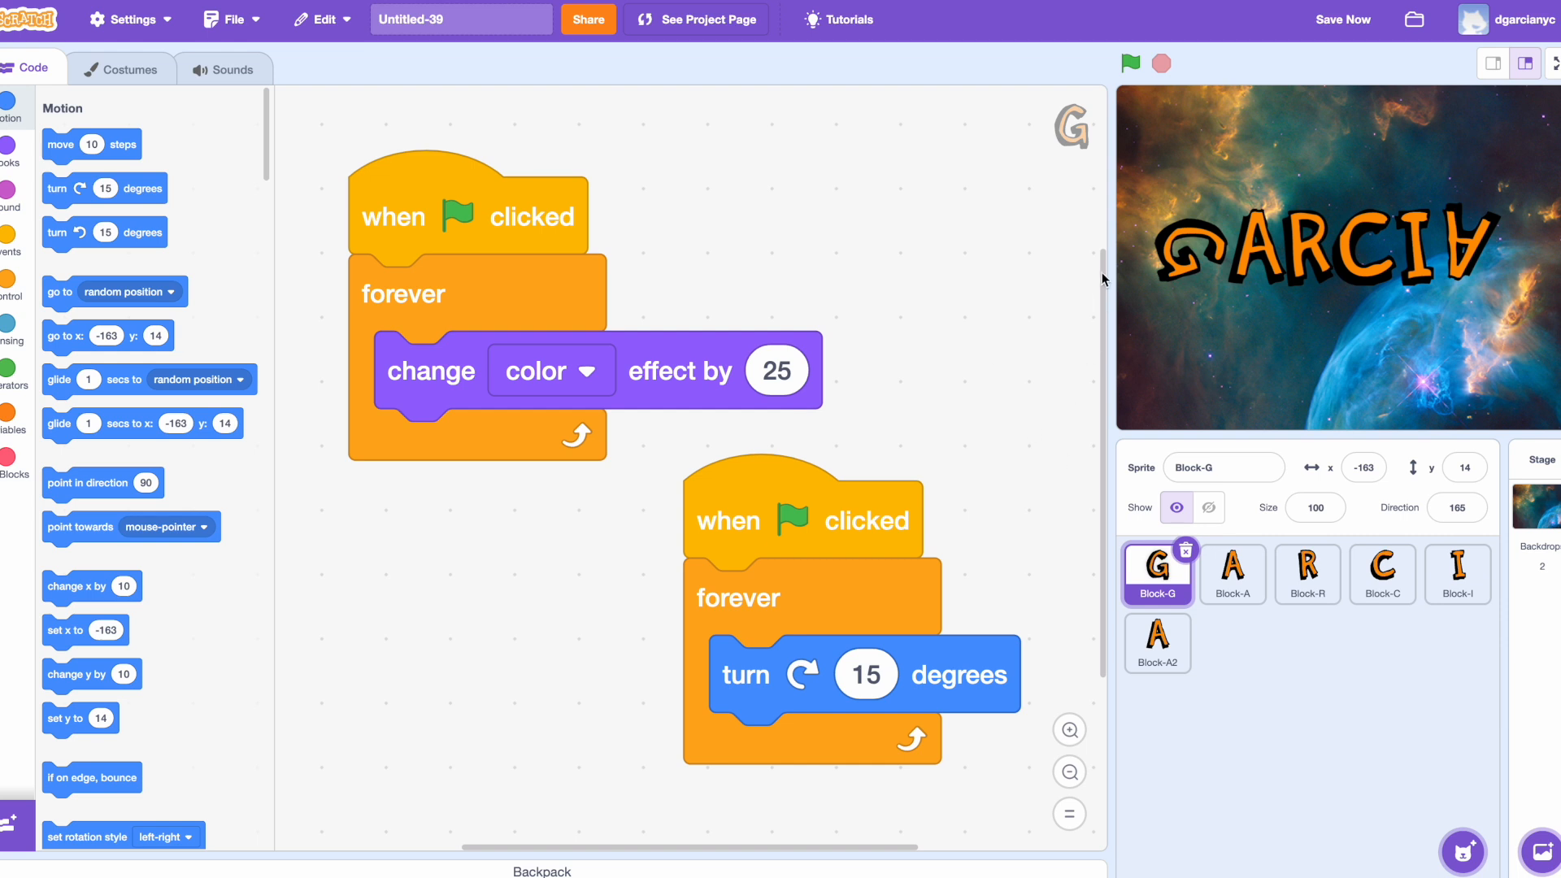
Step: Run the project and capture a screenshot showing the running scripts and the stage
left_click(1137, 73)
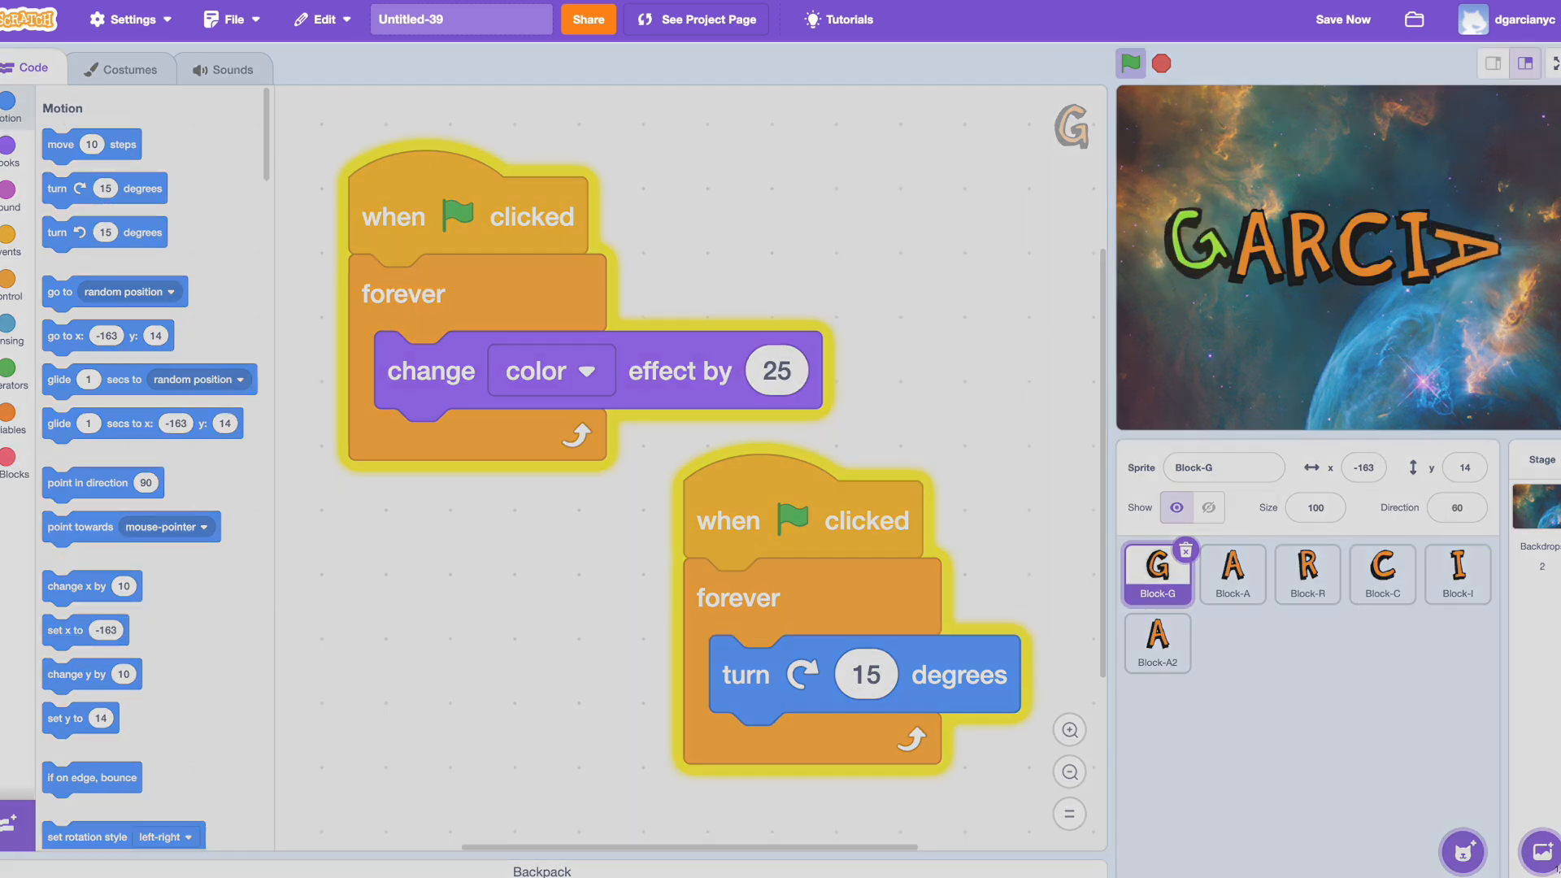
left_click_drag(1555, 867, 1556, 870)
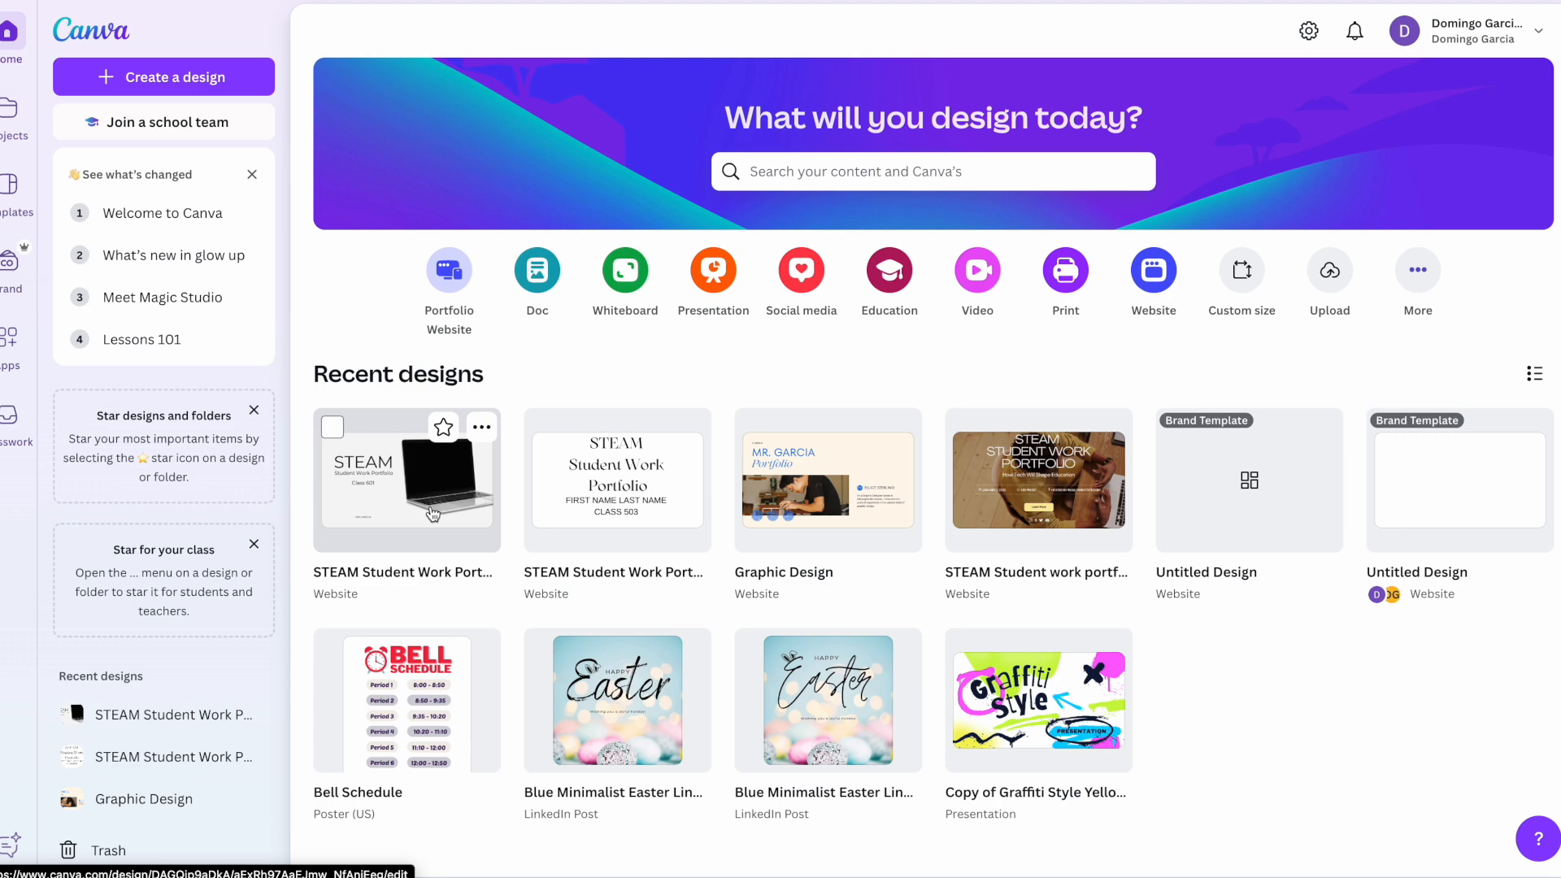
Step: Switch to Canva, open the most recent STEAM Student Work Portfolio website for editing and add a second page
left_click(433, 514)
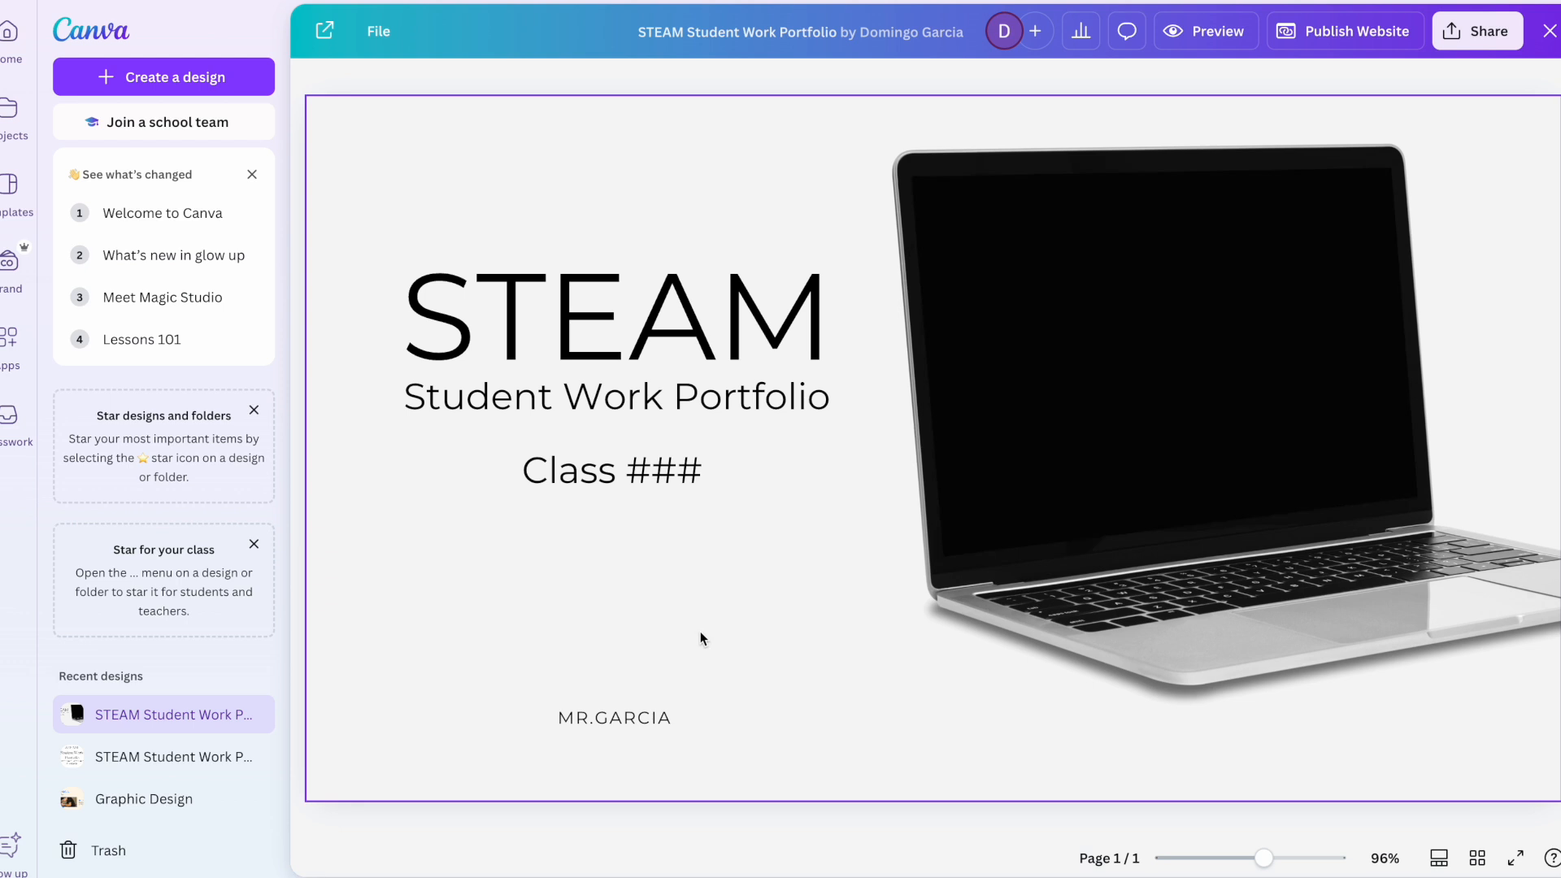
left_click(444, 827)
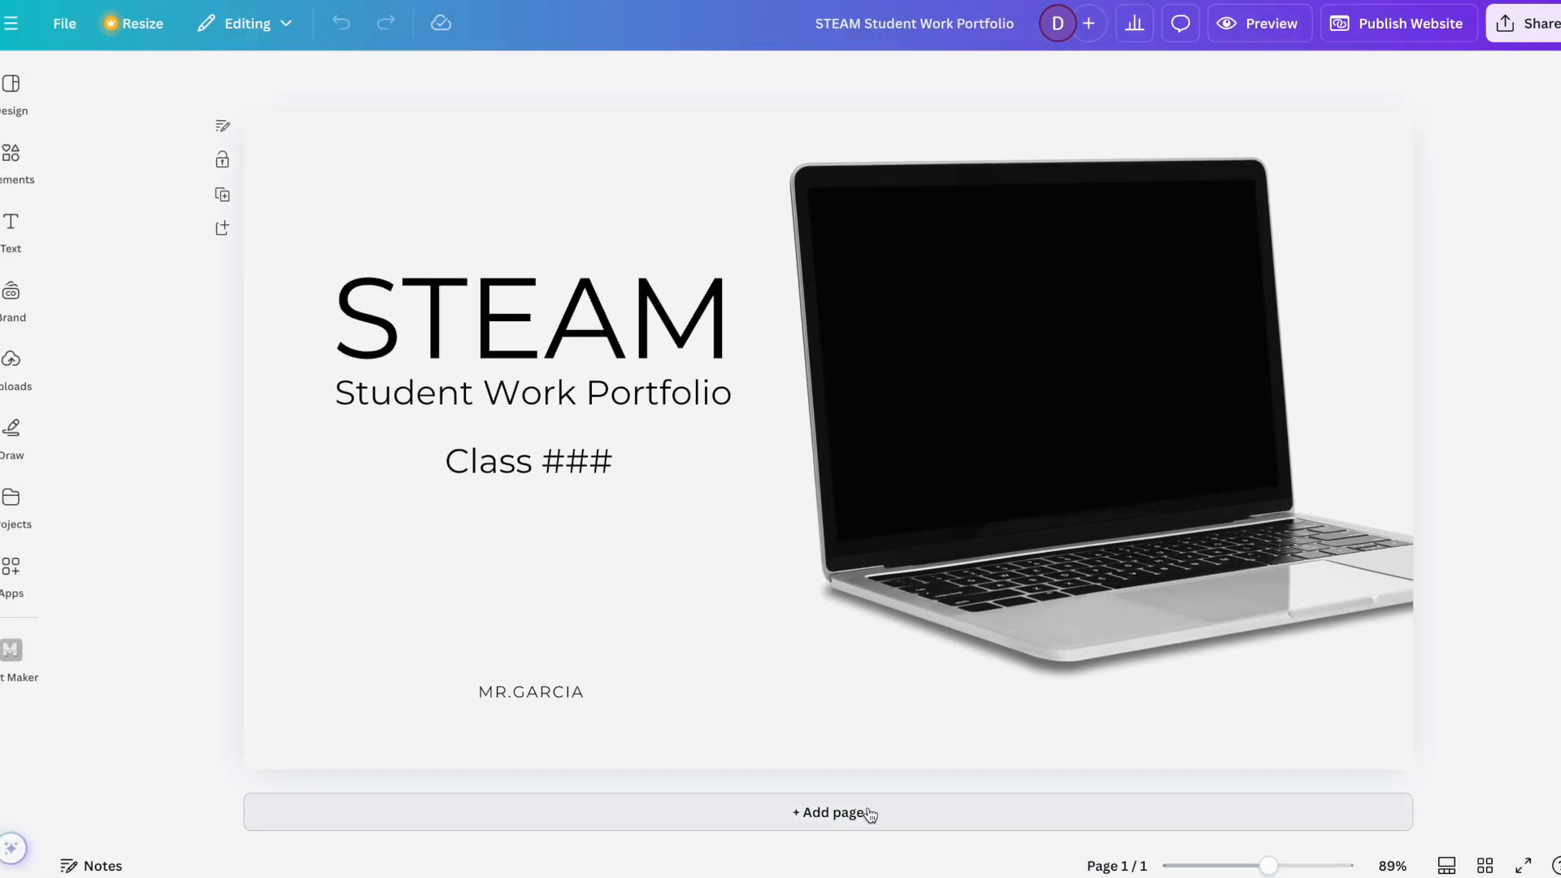
left_click(846, 818)
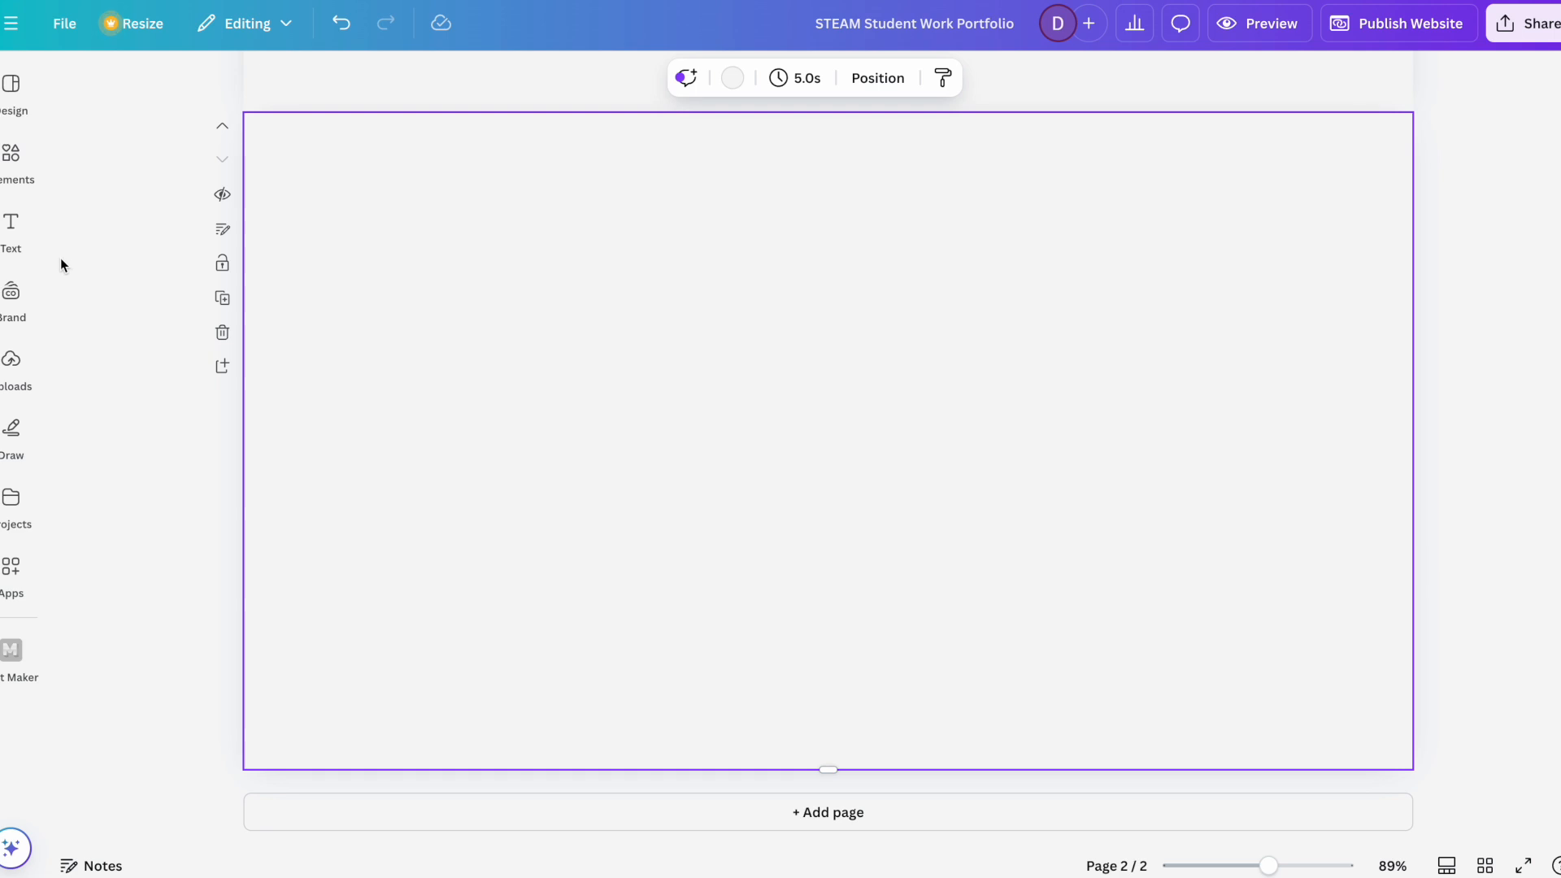
Step: Add the heading "Table of Contents" to page 2 and move it near the top of the page
left_click(11, 228)
left_click(199, 345)
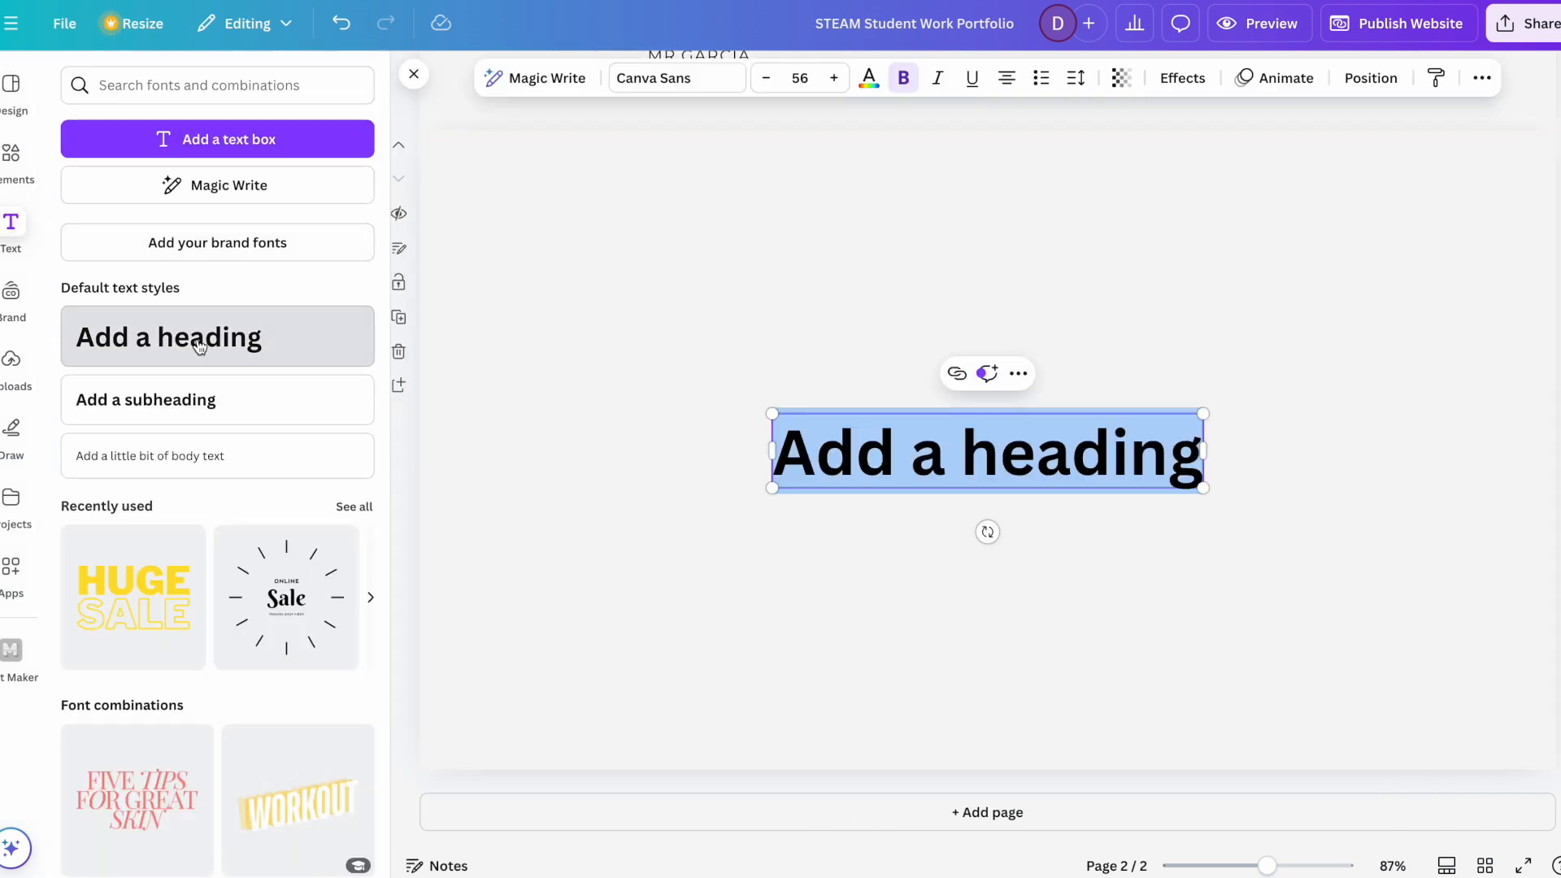
type("Table of Contents")
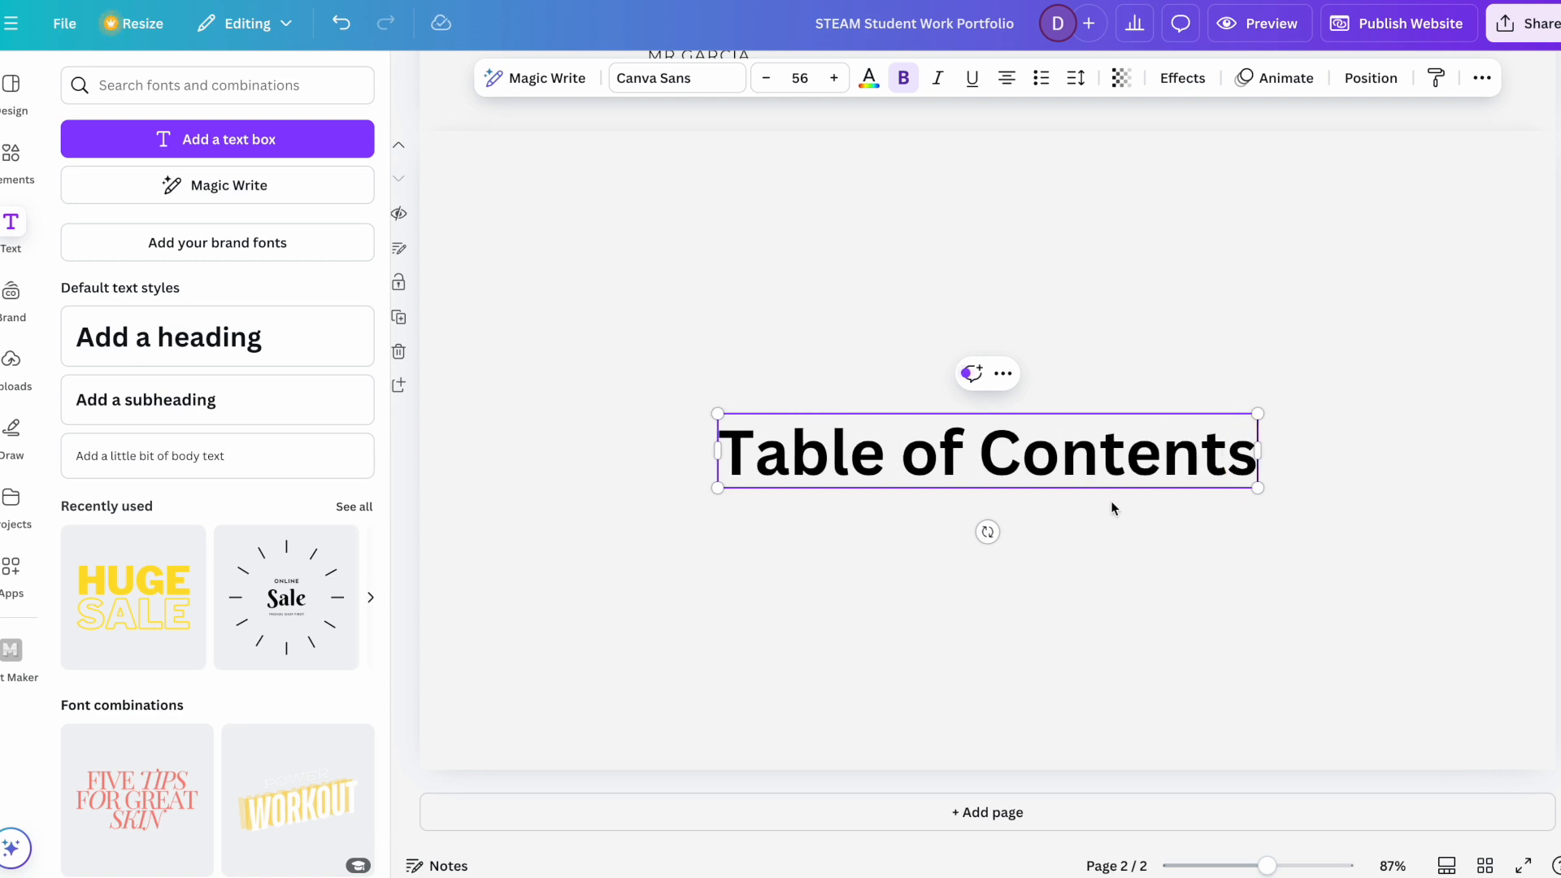
left_click(1146, 585)
left_click(1101, 464)
left_click_drag(1101, 463, 1095, 266)
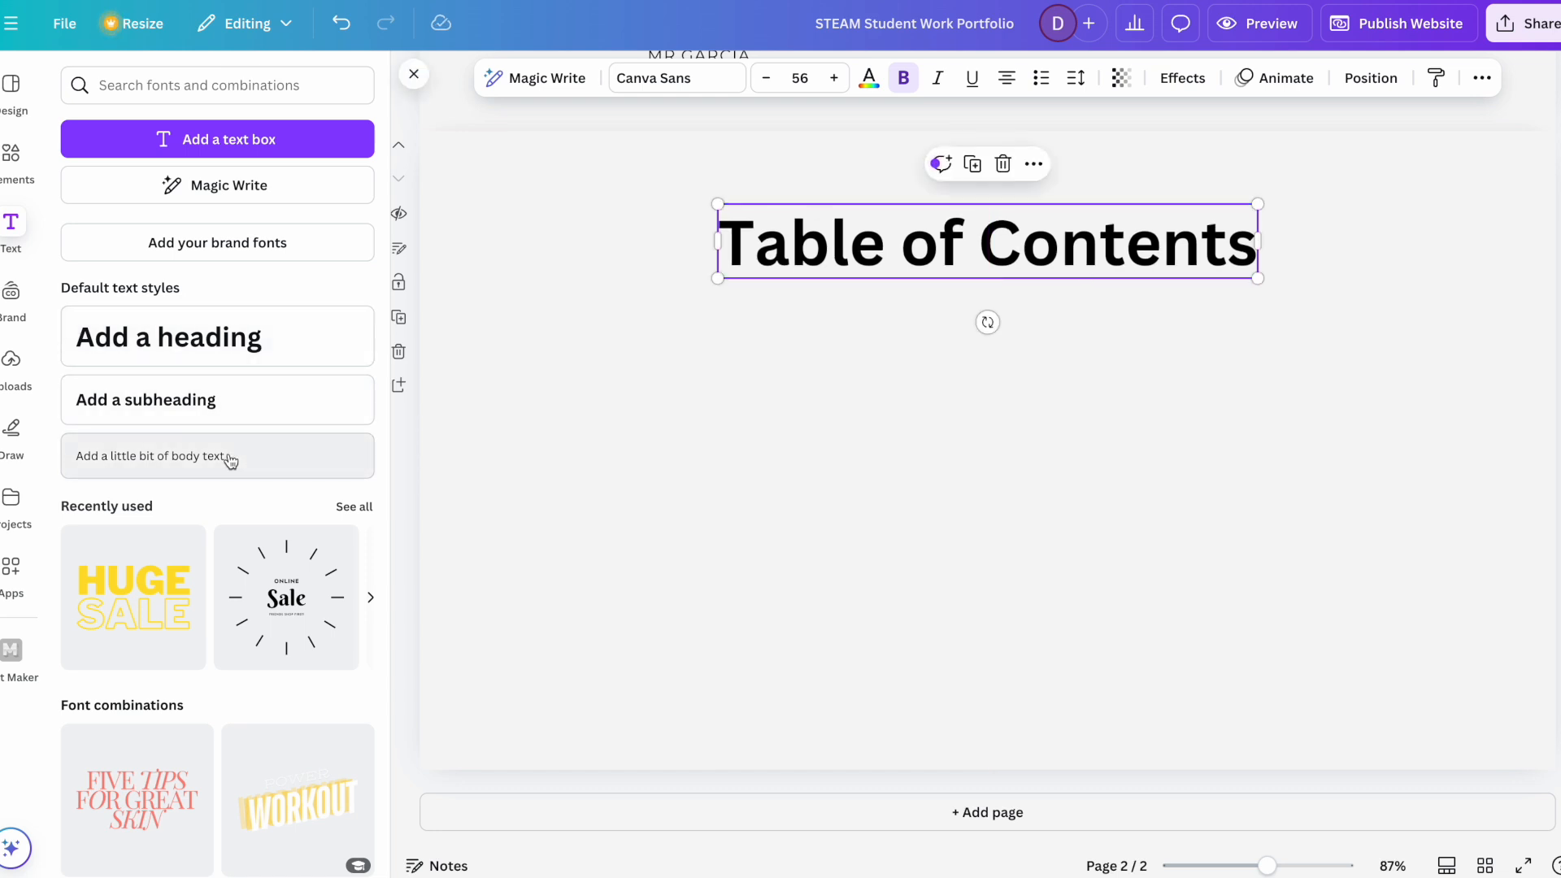
Step: Add a subheading below the Table of Contents heading and widen its text box to almost the full page width
left_click(146, 399)
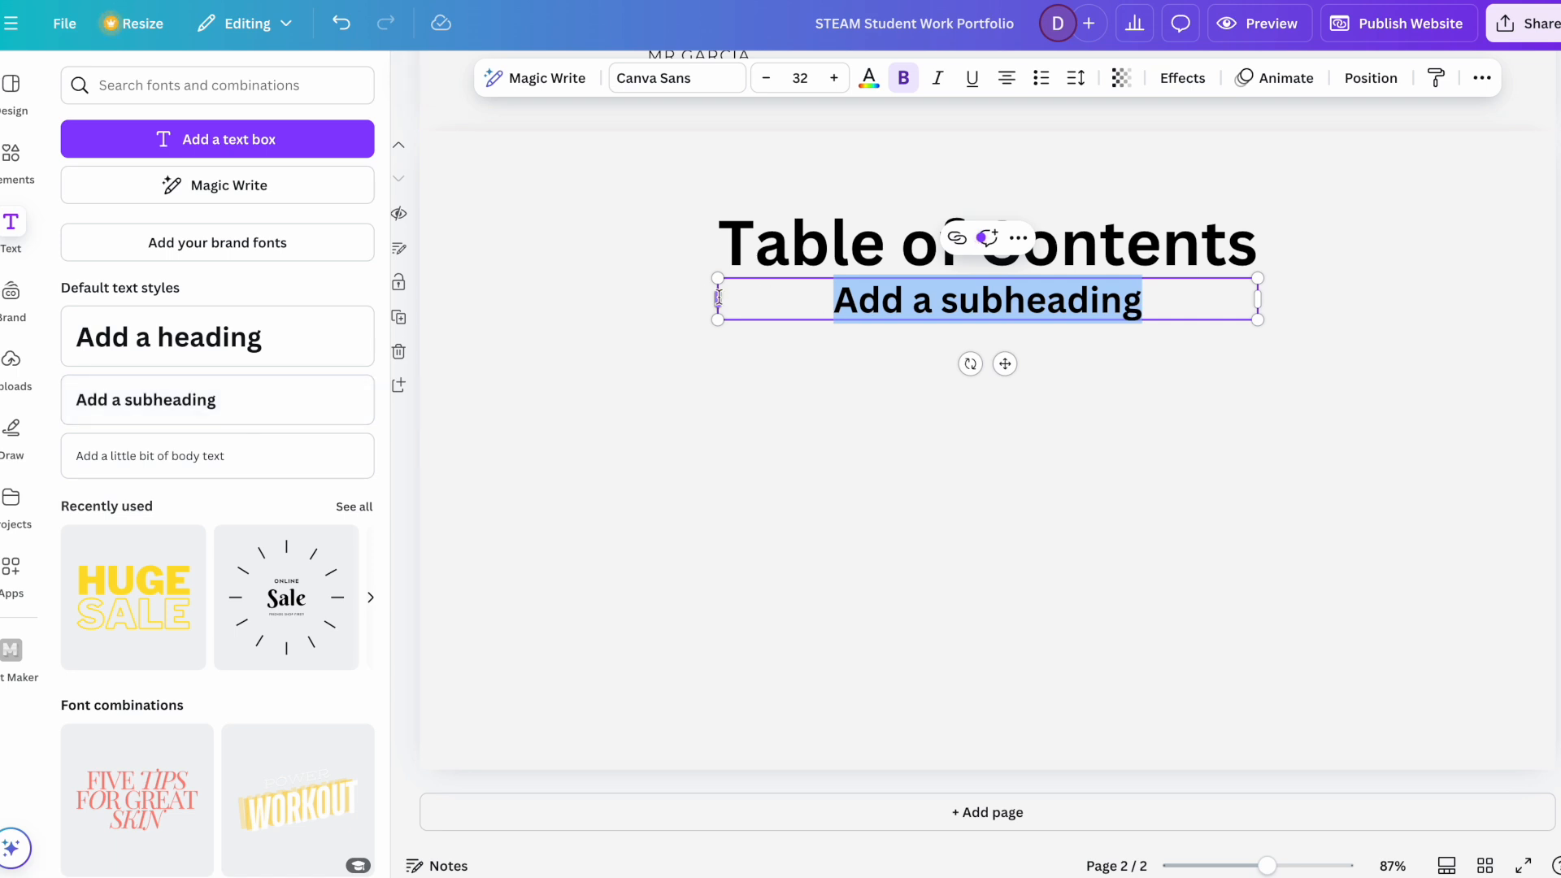
left_click_drag(718, 299, 429, 299)
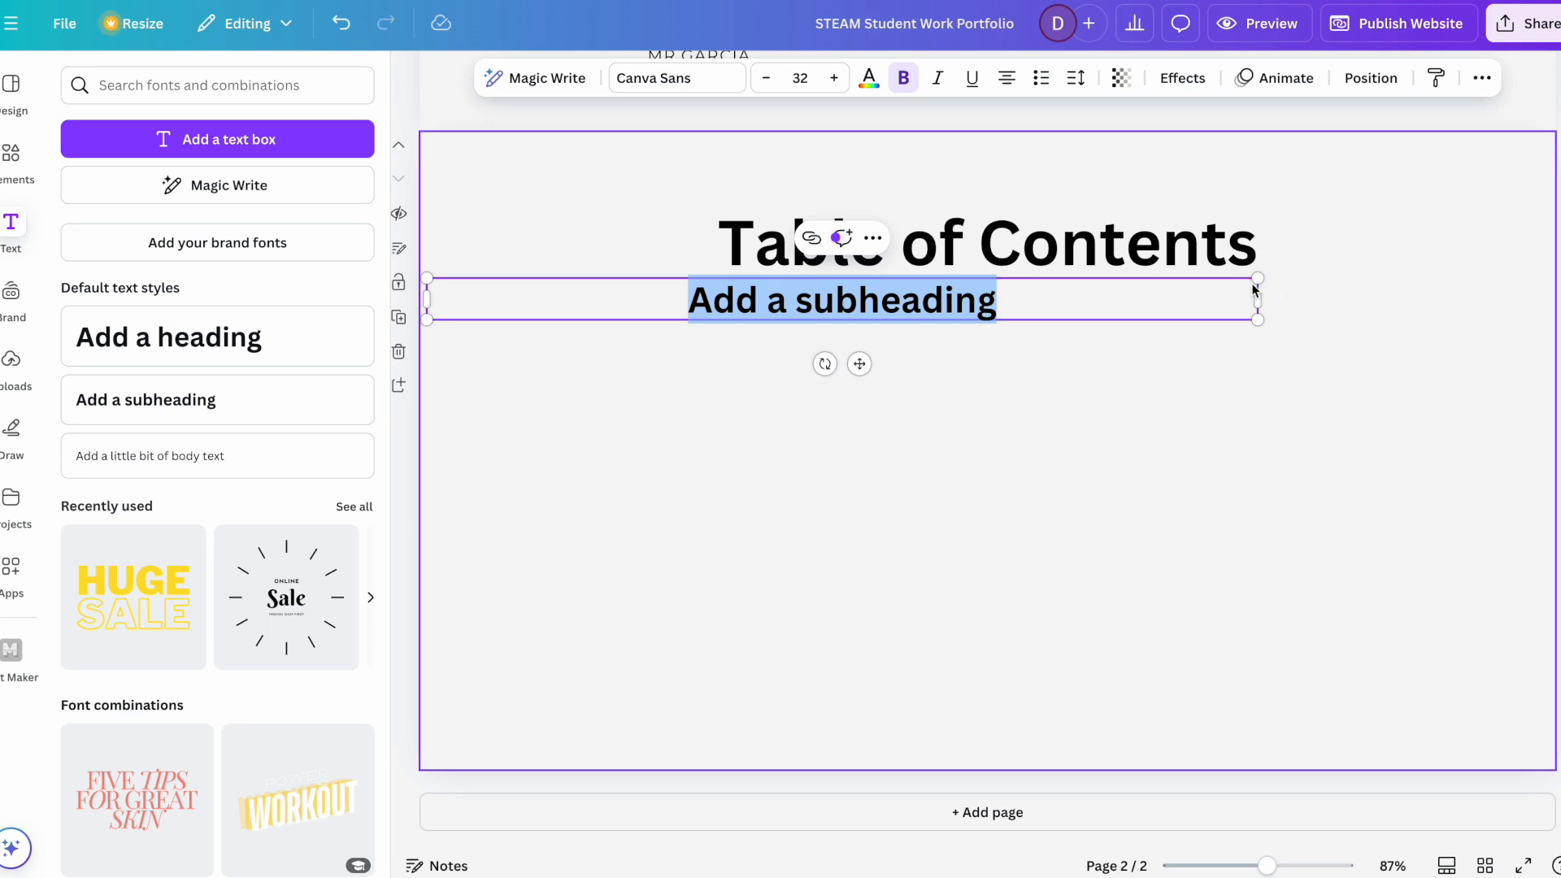
left_click_drag(1258, 299, 1547, 298)
Step: Replace the placeholder subheading text with "Animate a Name"
left_click(1166, 304)
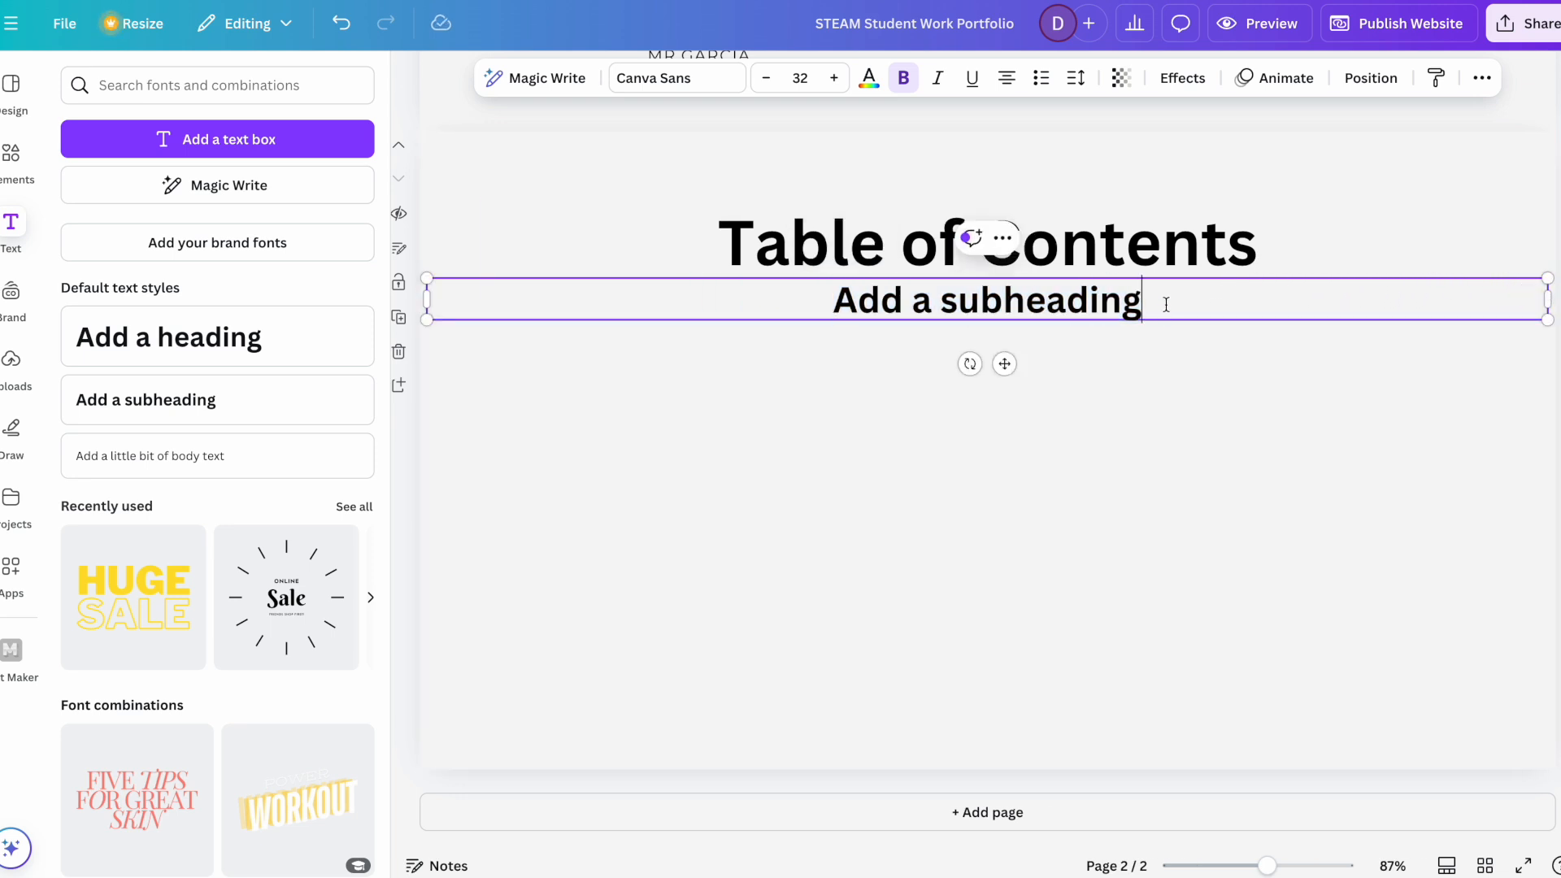
key("BackSpace")
key("BackSpace")
key("BackSpace")
key("BackSpace")
key("BackSpace")
key("BackSpace")
key("BackSpace")
key("BackSpace")
key("BackSpace")
key("BackSpace")
key("BackSpace")
key("BackSpace")
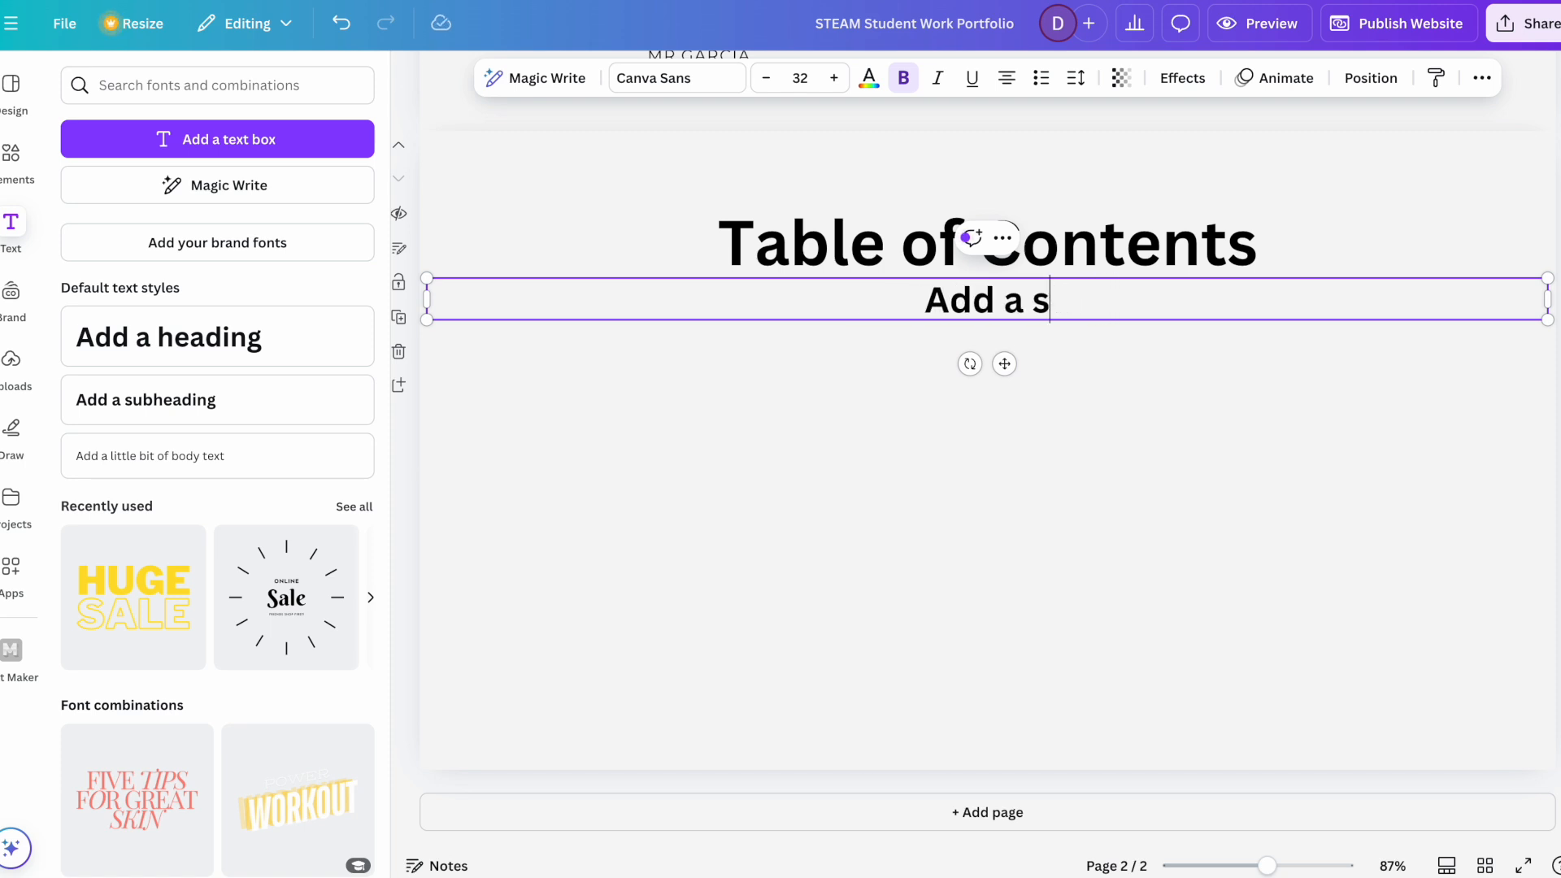
key("BackSpace")
key("BackSpace")
type("nb")
key("BackSpace")
type("imate a A")
key("BackSpace")
type("Name")
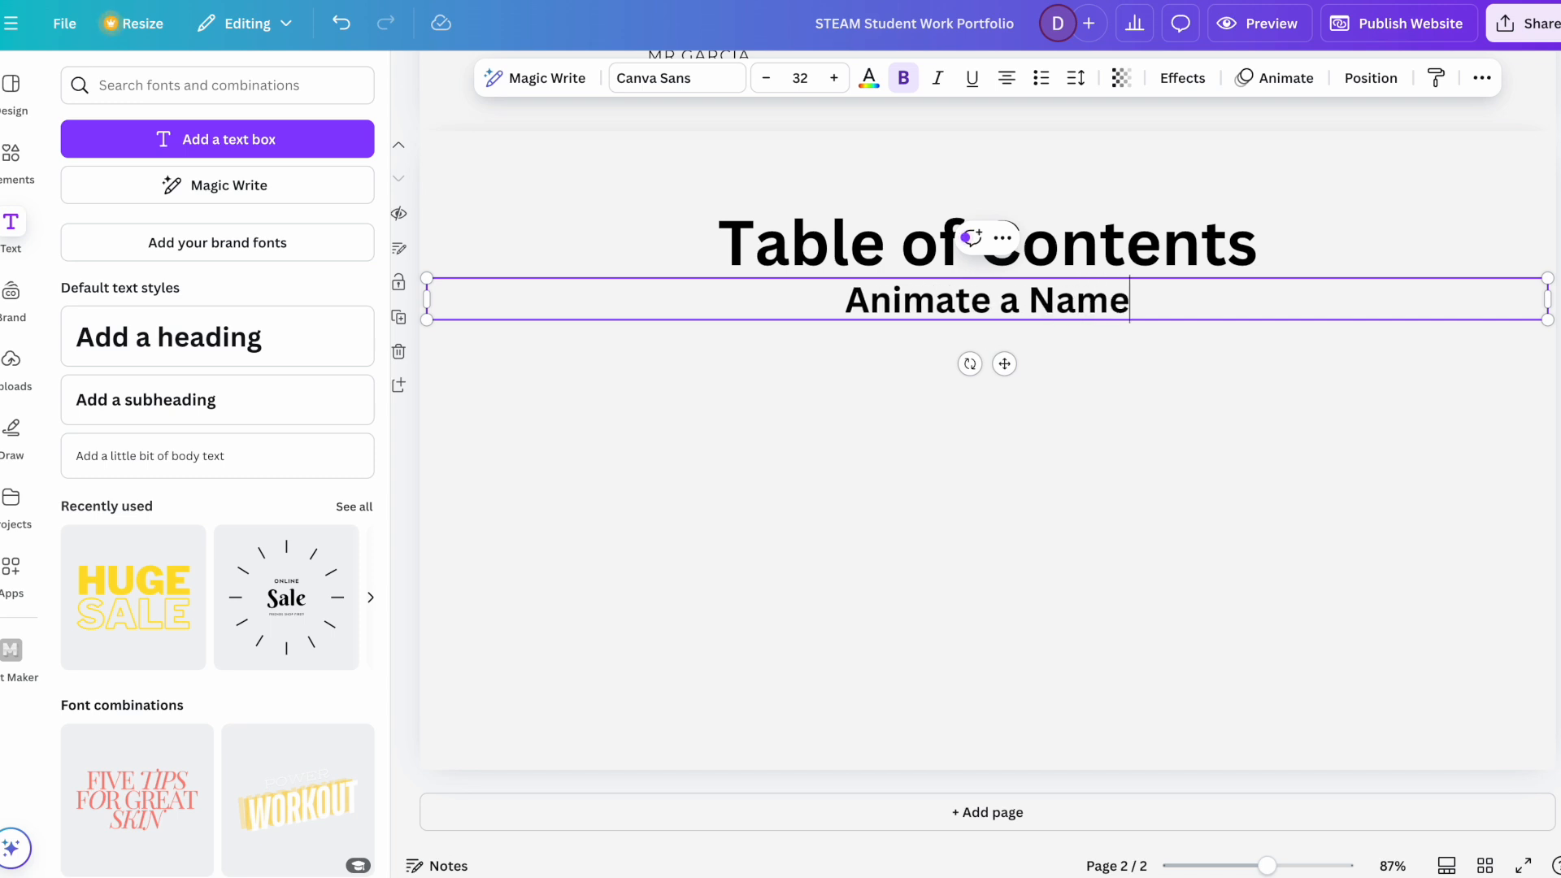
type(".........")
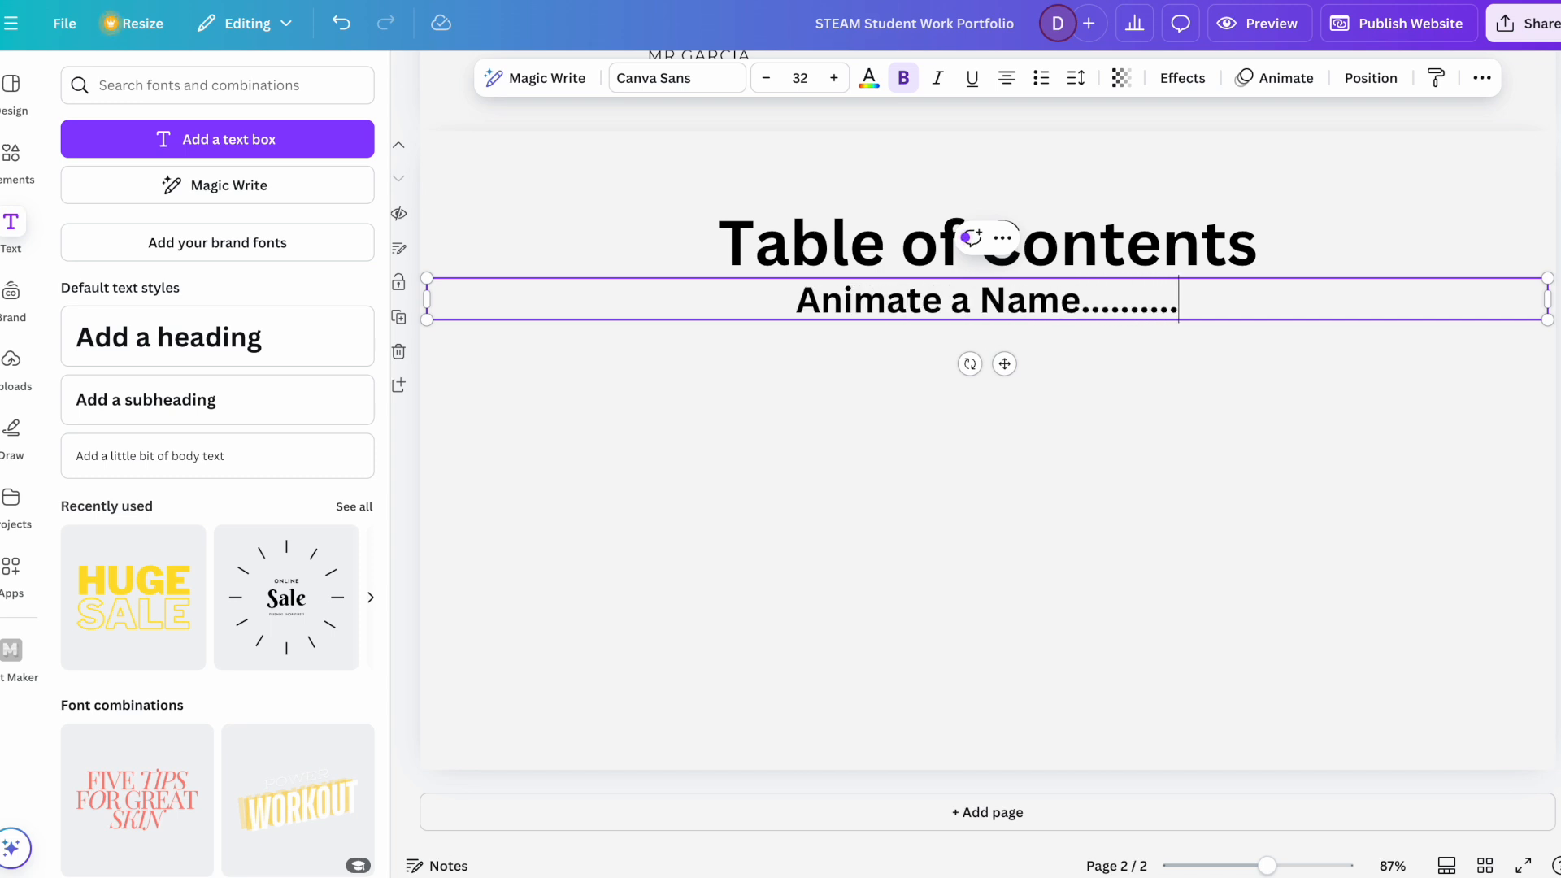
type("...........................")
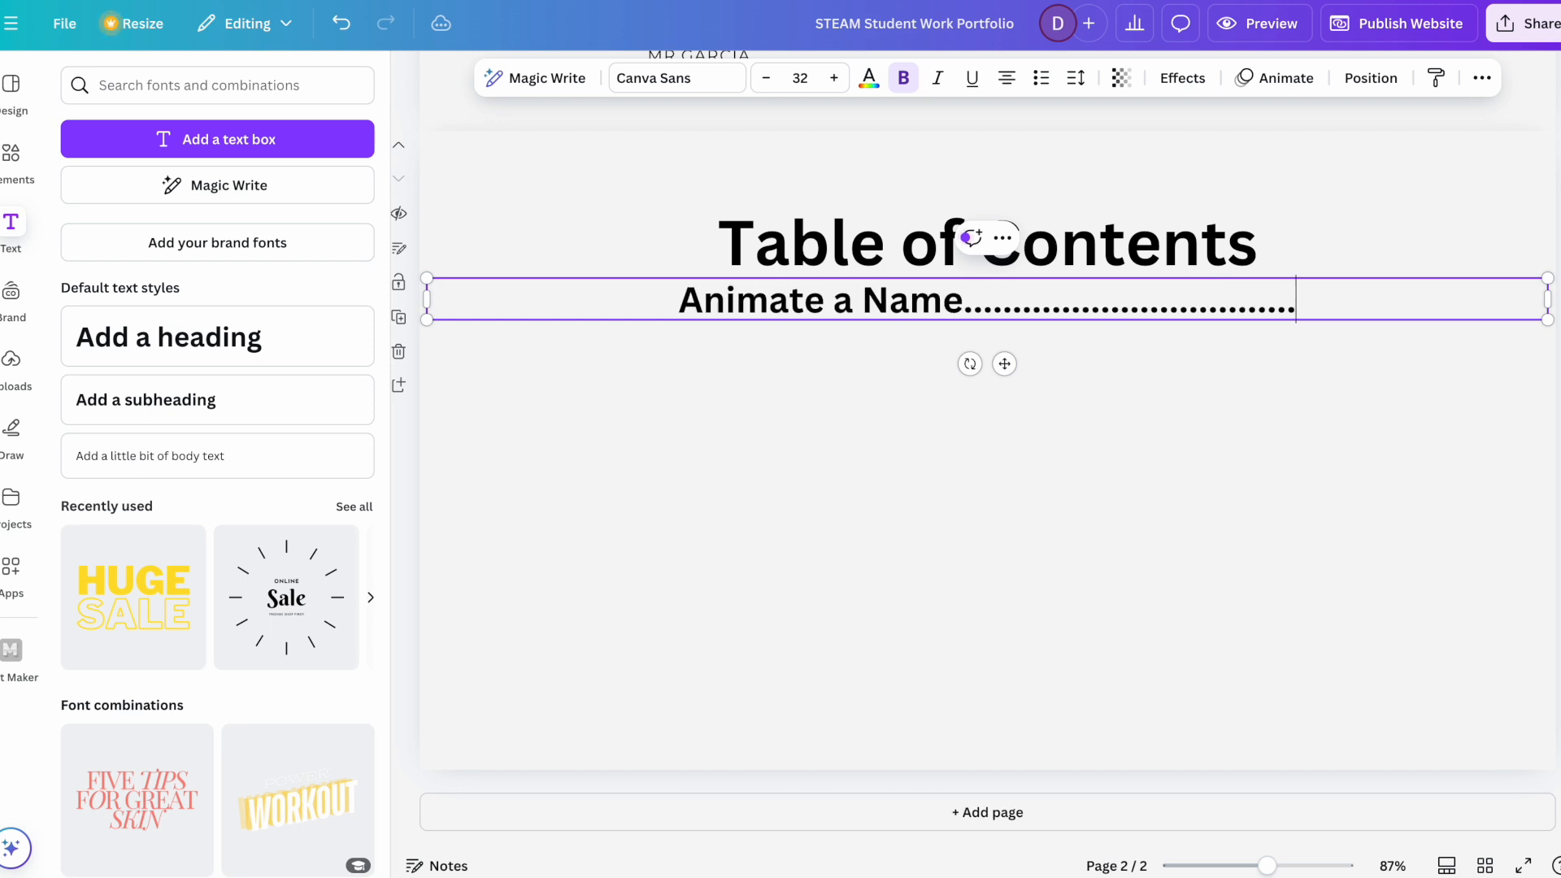
type(".......................")
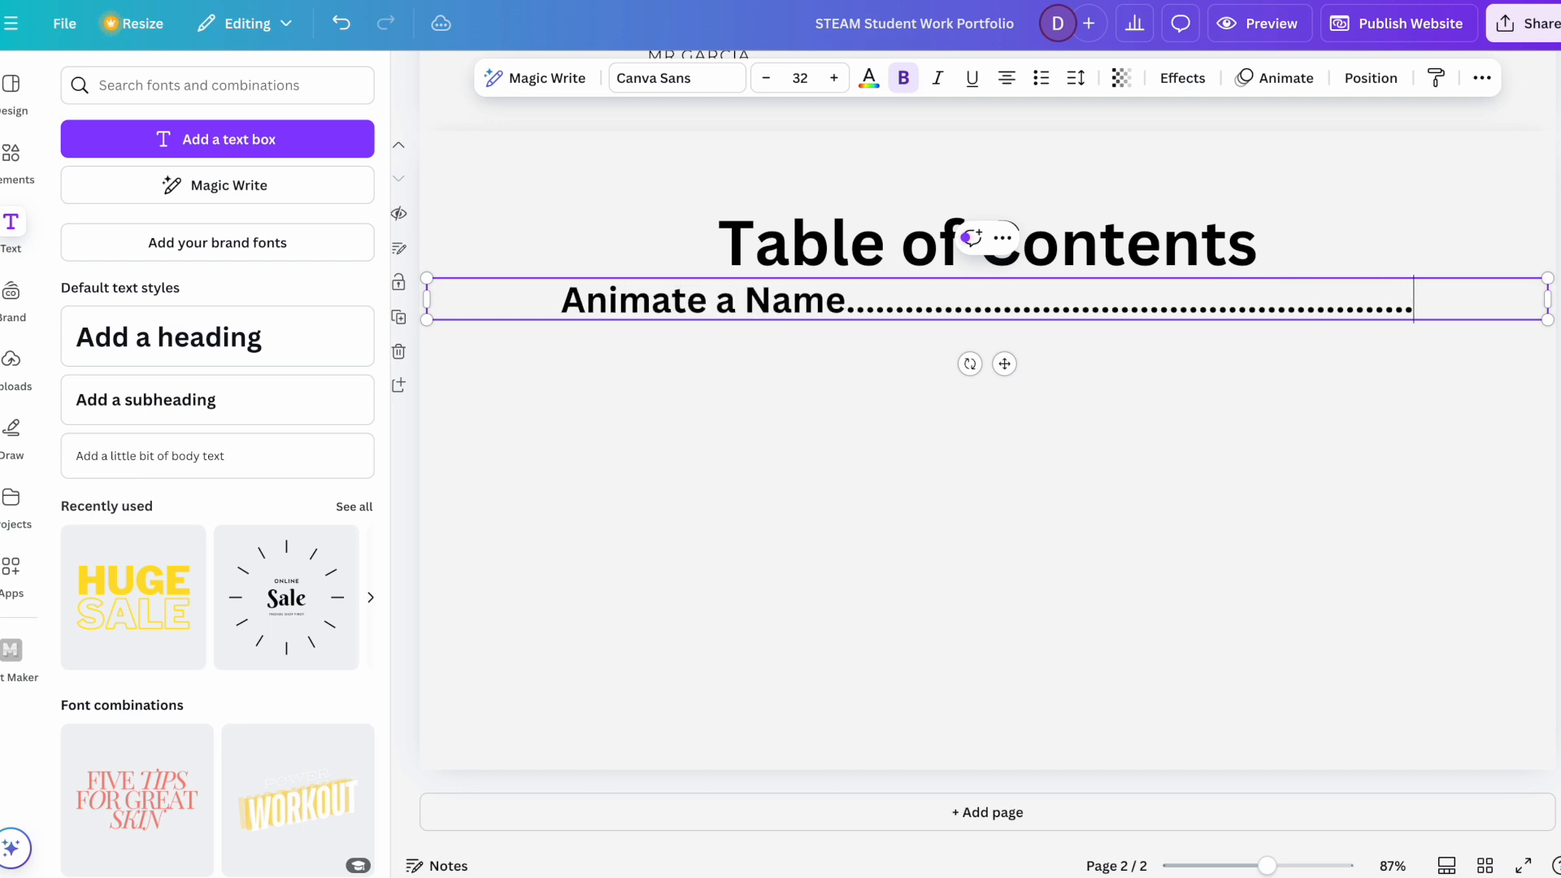
type(".Pagw")
Step: Extend the Animate a Name entry with a long dotted leader and "Page 1", ending it with a line break
key("BackSpace")
type("e 1")
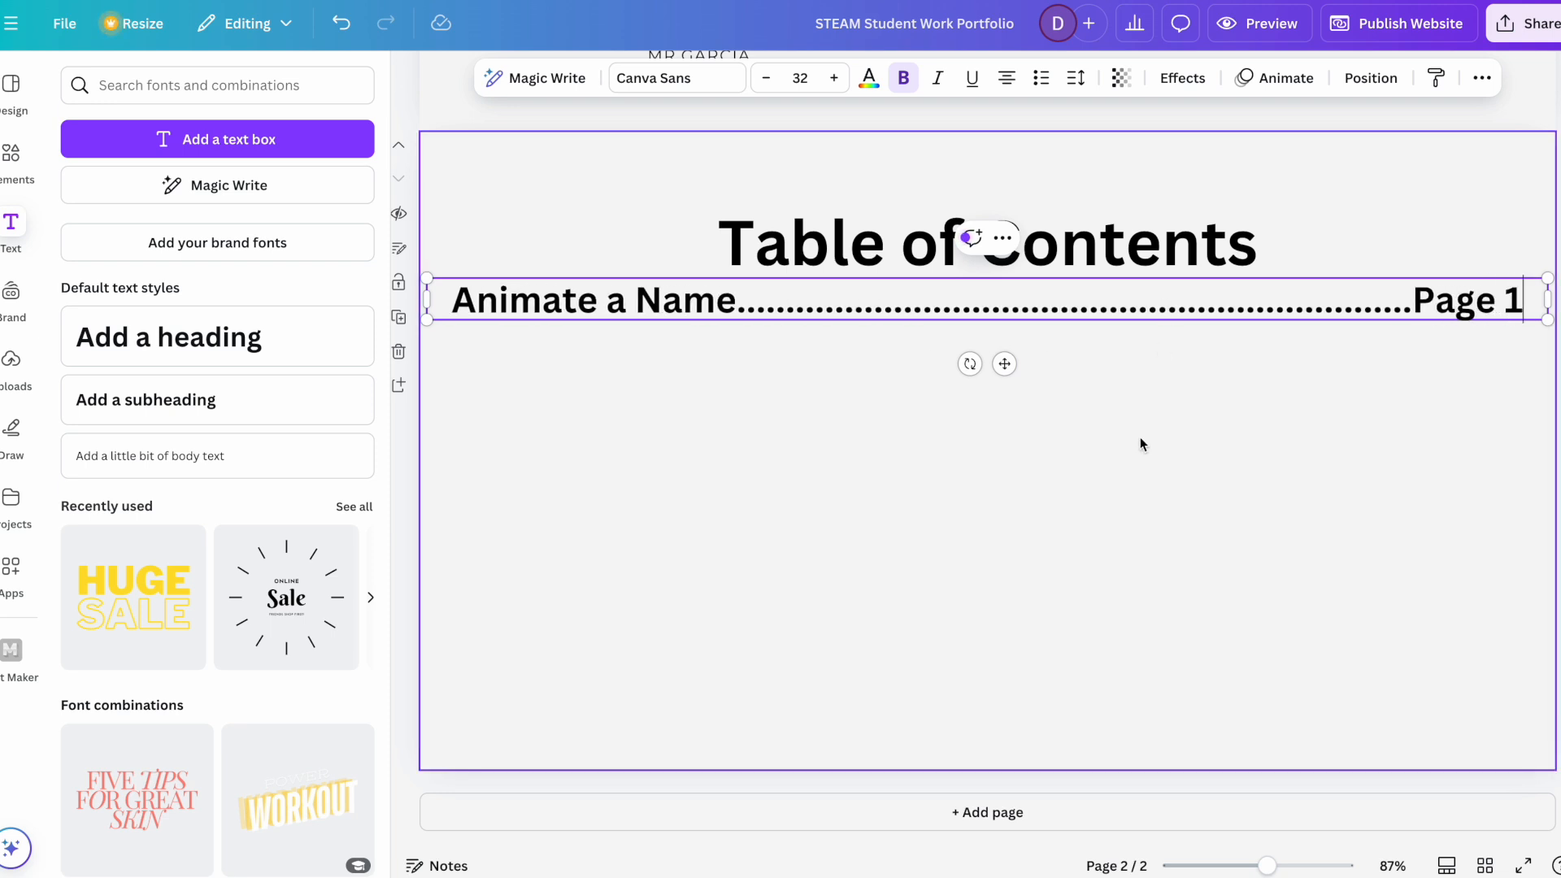
key("Return")
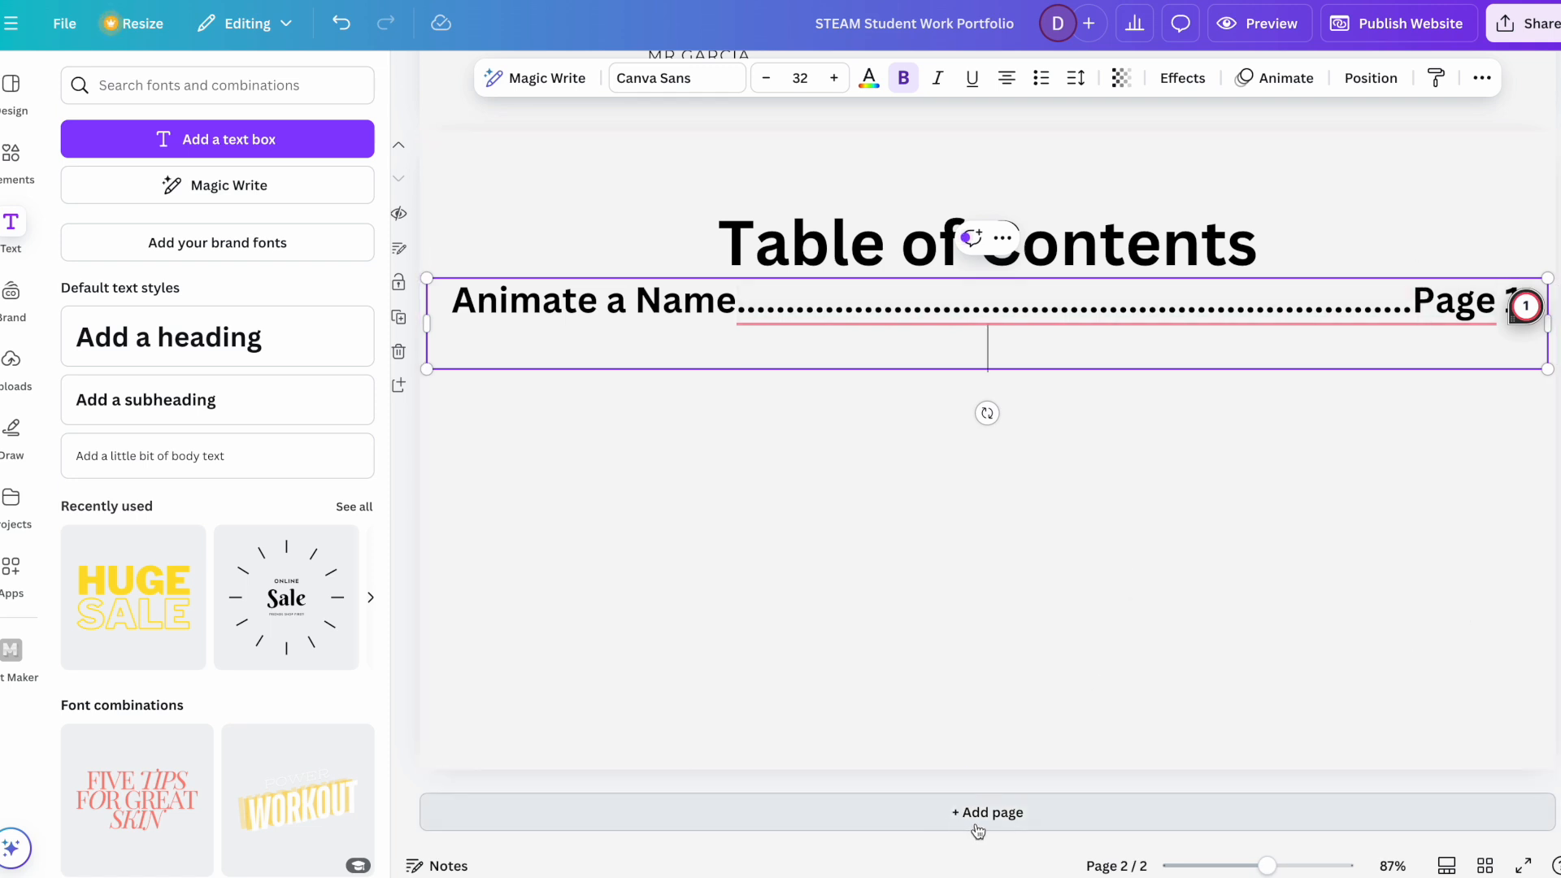
left_click(1000, 719)
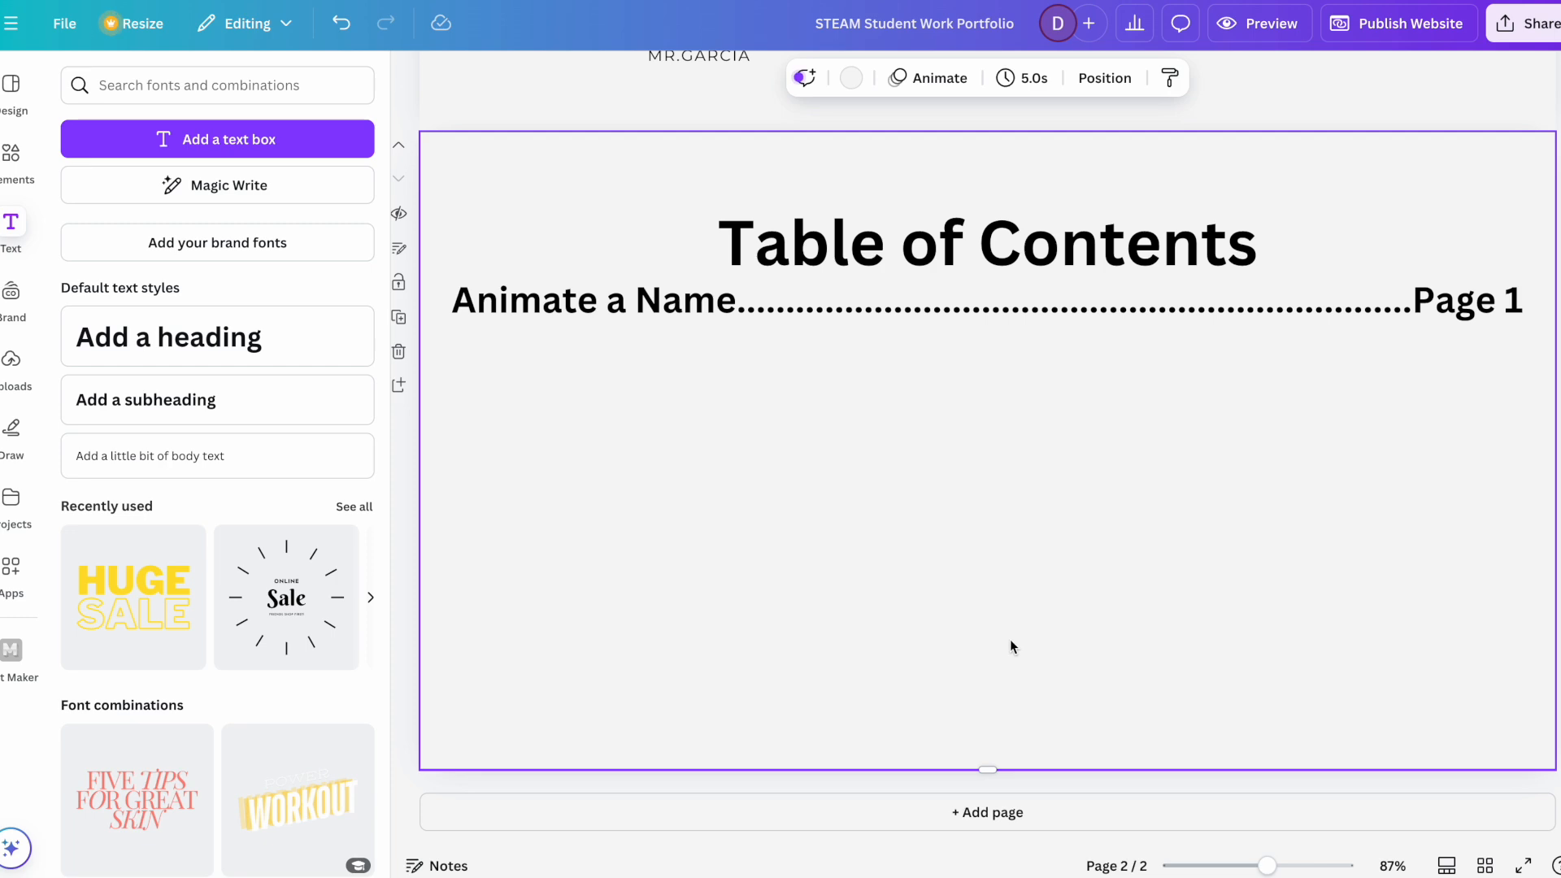
Step: Add a third page and upload the image "Screen Shot 2024-09-26 at 11.12.42 AM" from the Desktop folder
left_click(989, 823)
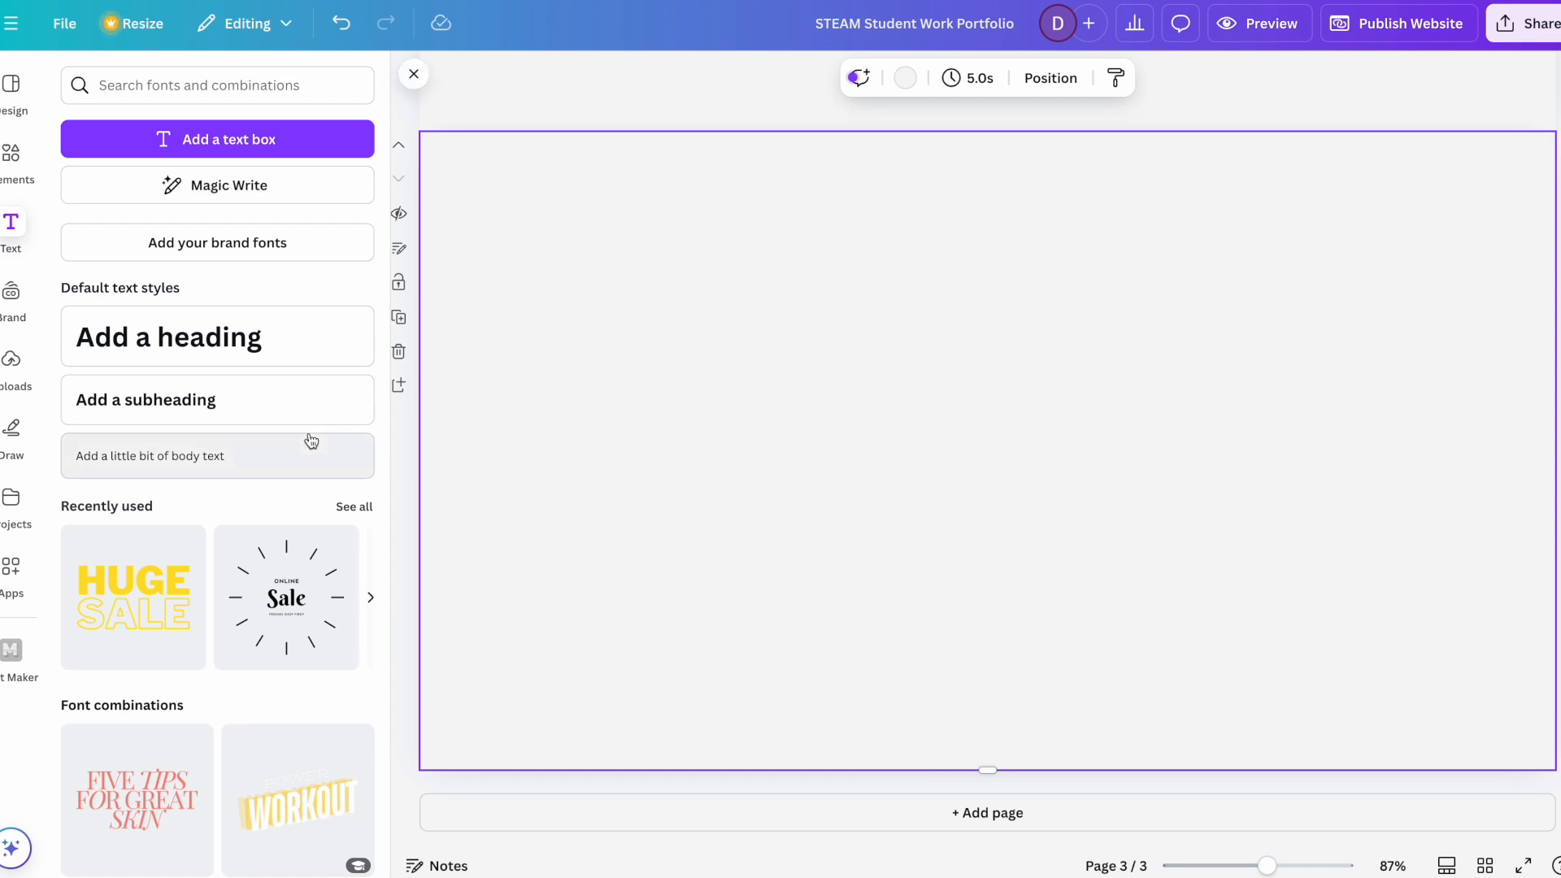
left_click(14, 370)
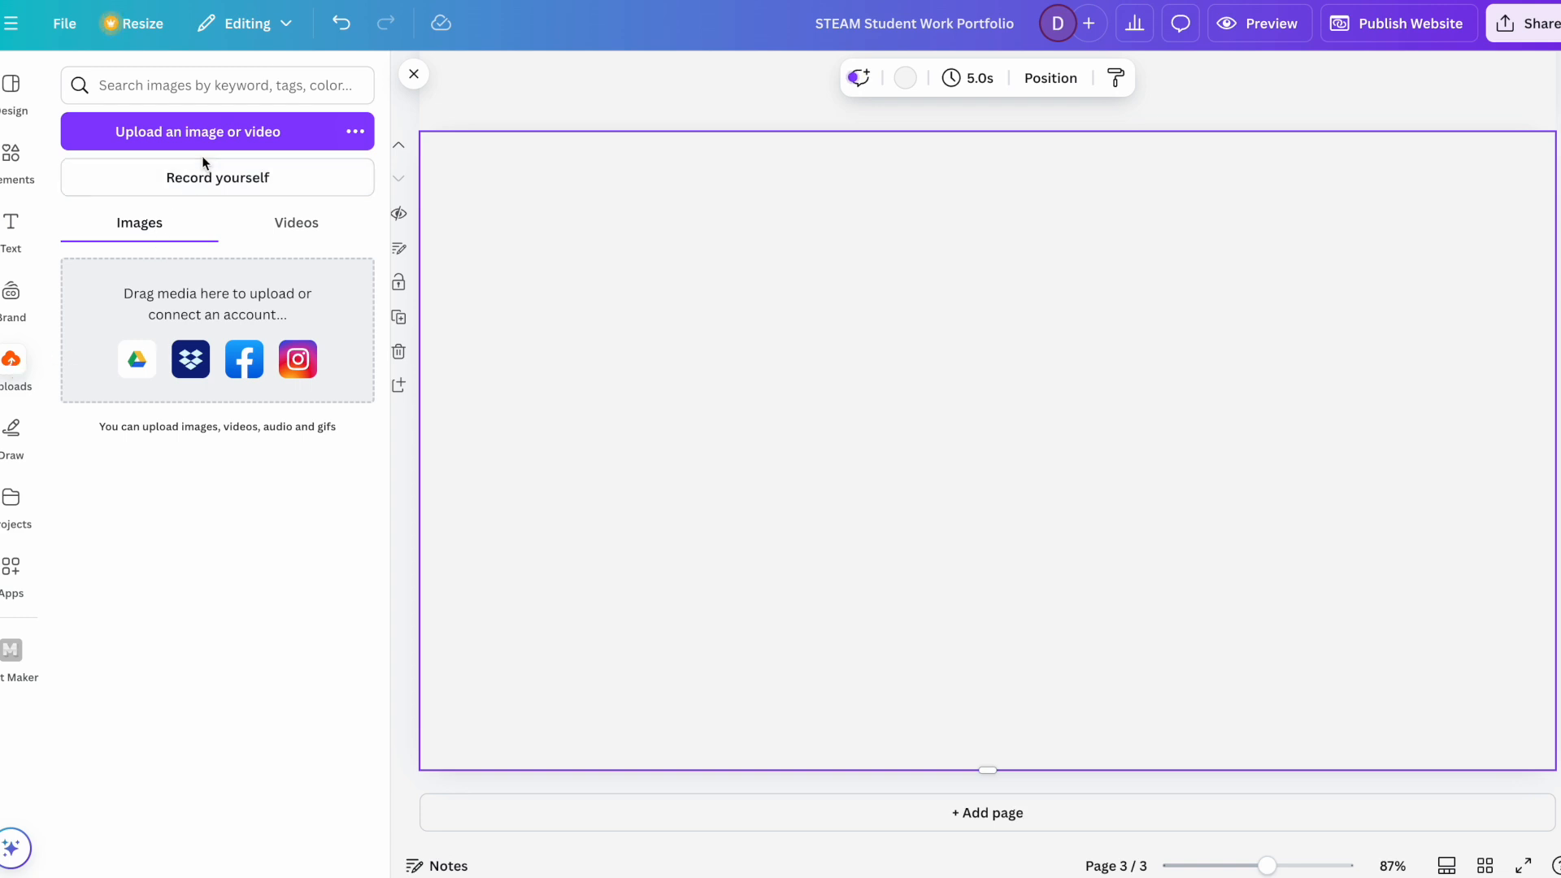
left_click(207, 134)
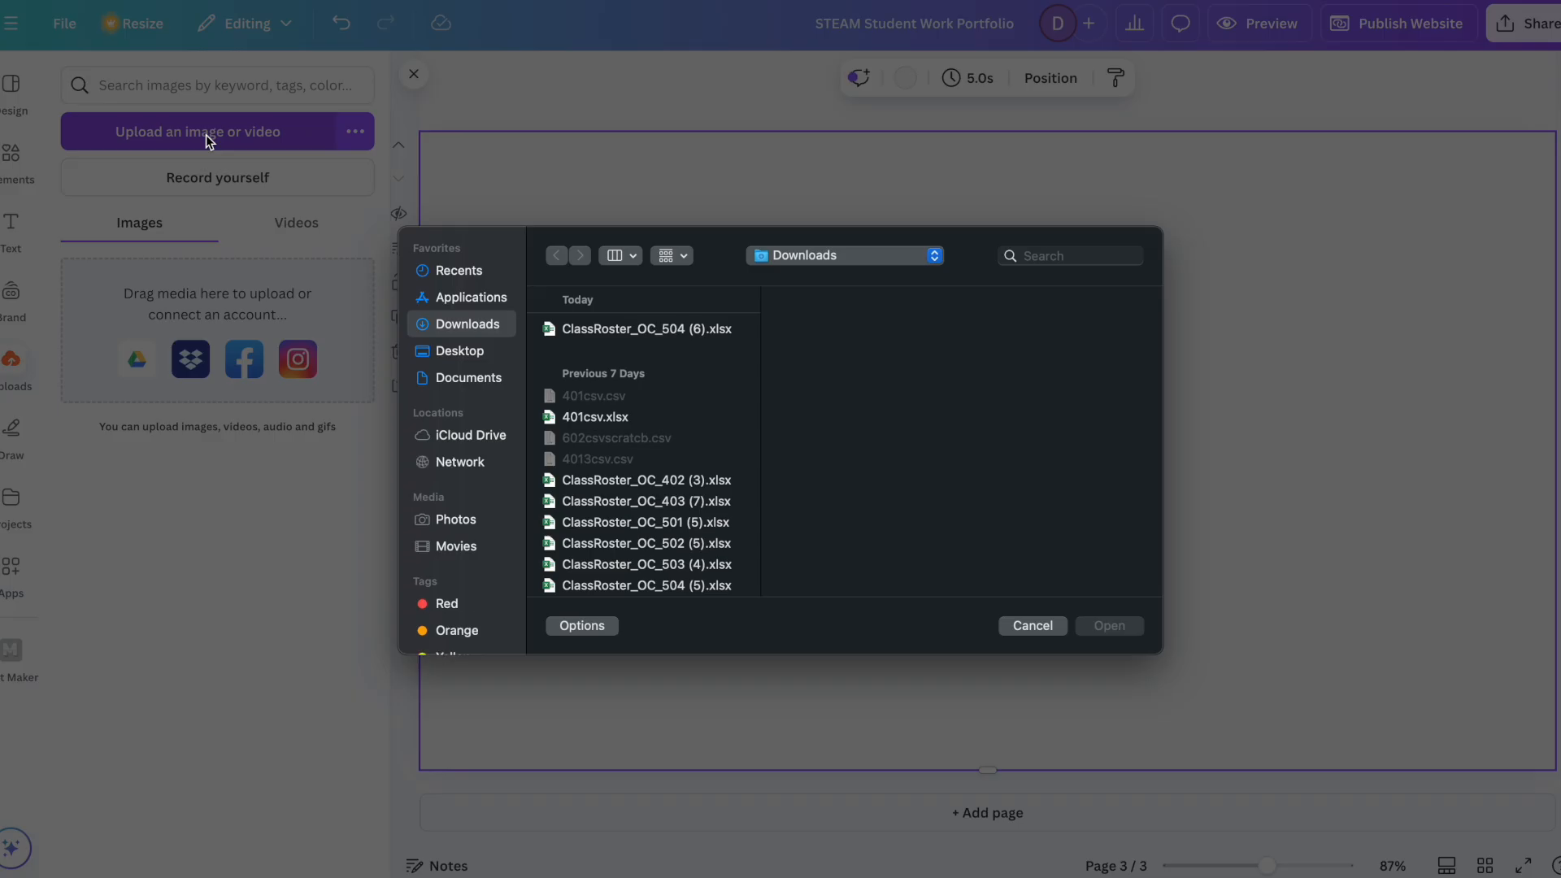
left_click(470, 356)
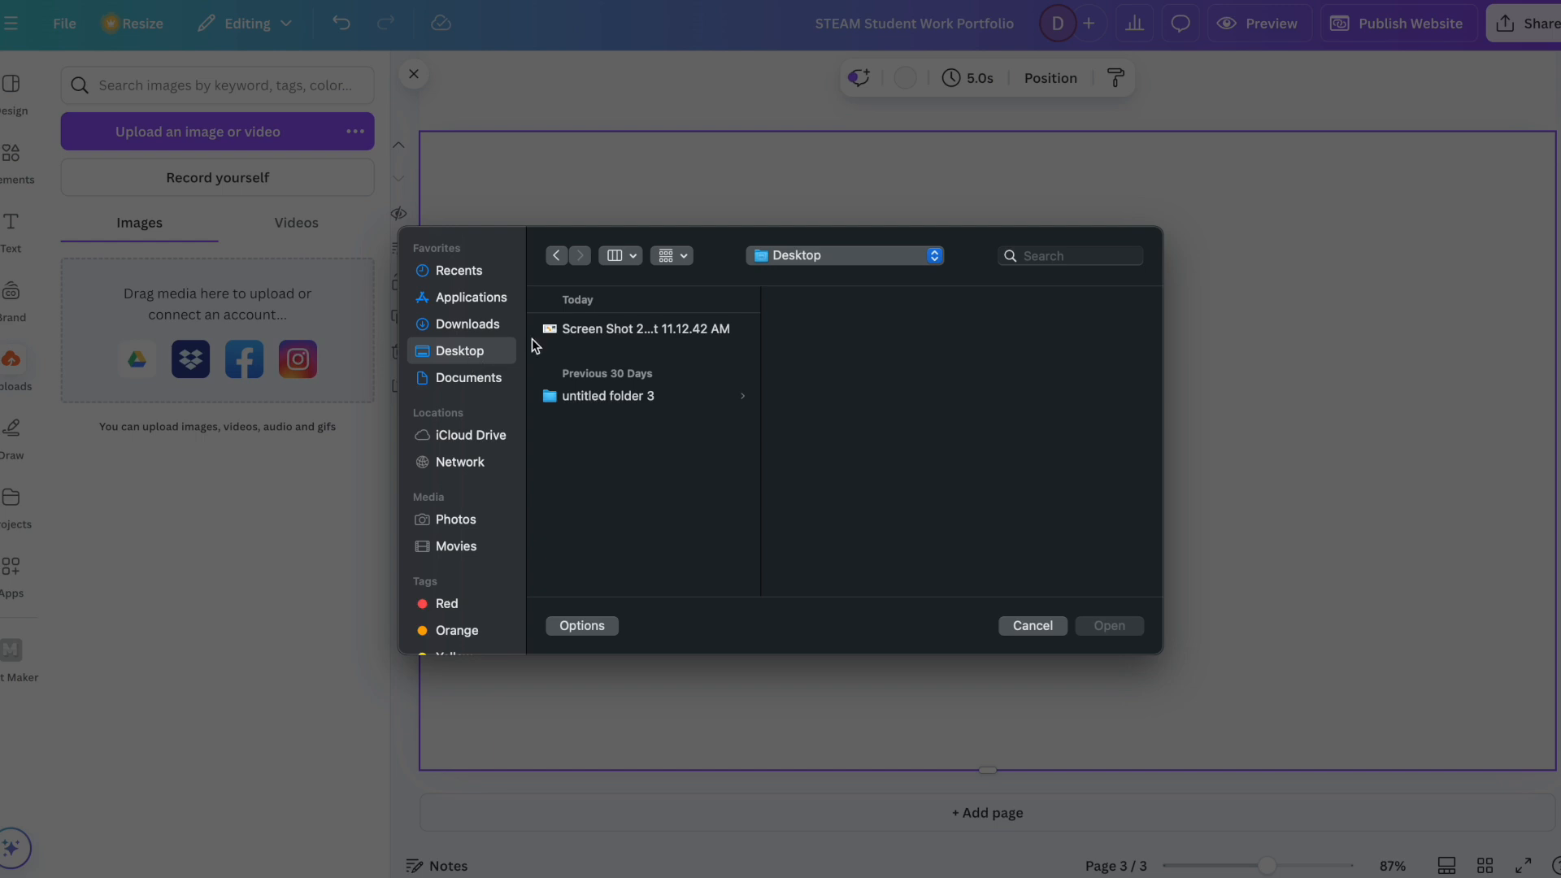
left_click(598, 331)
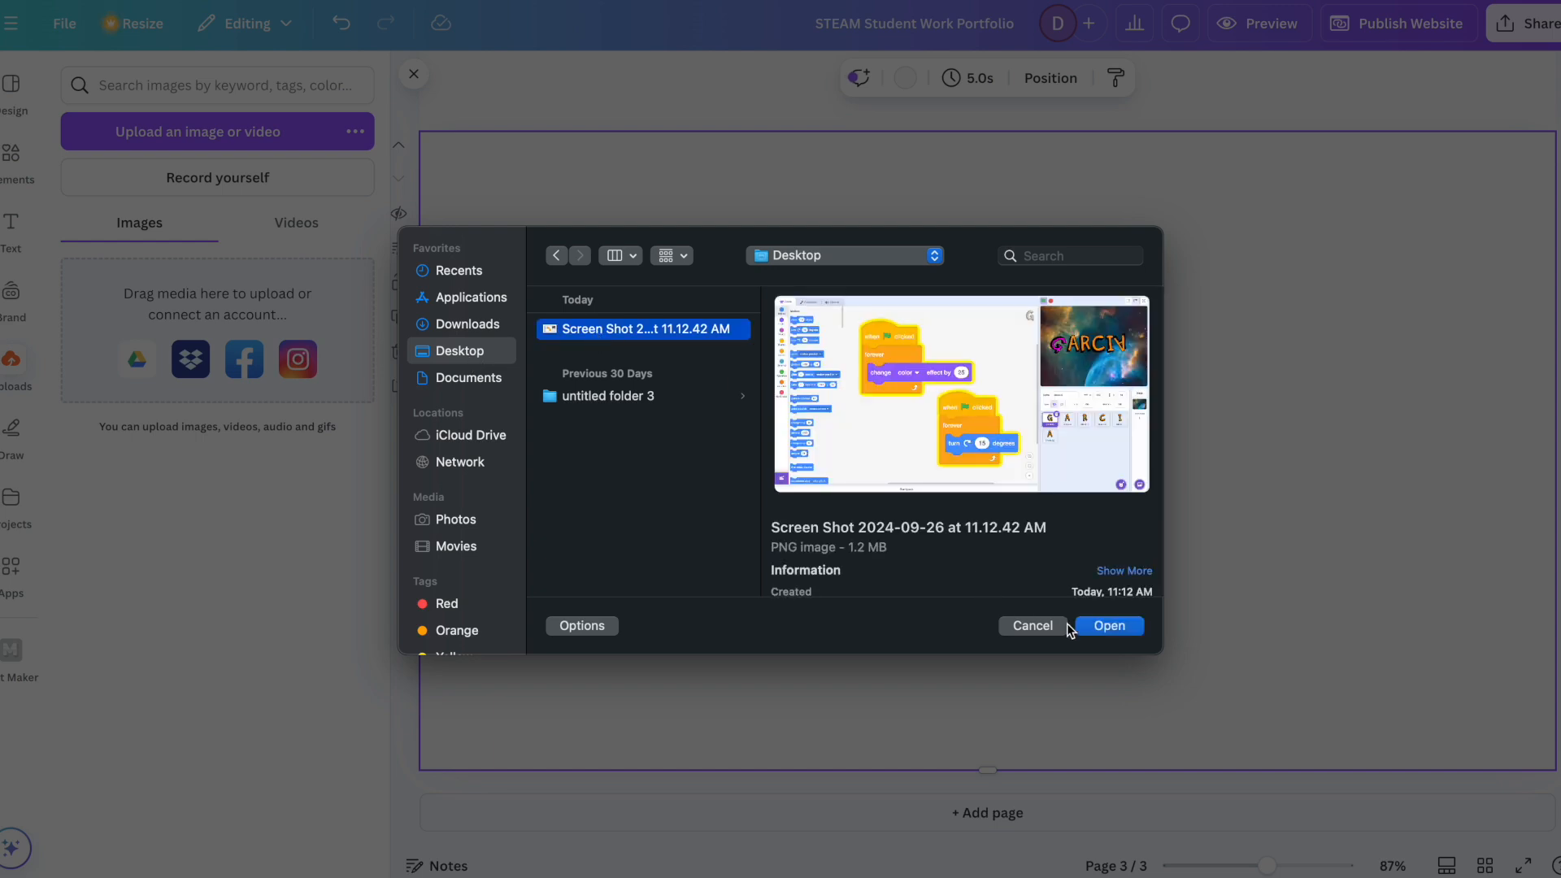
left_click(1101, 628)
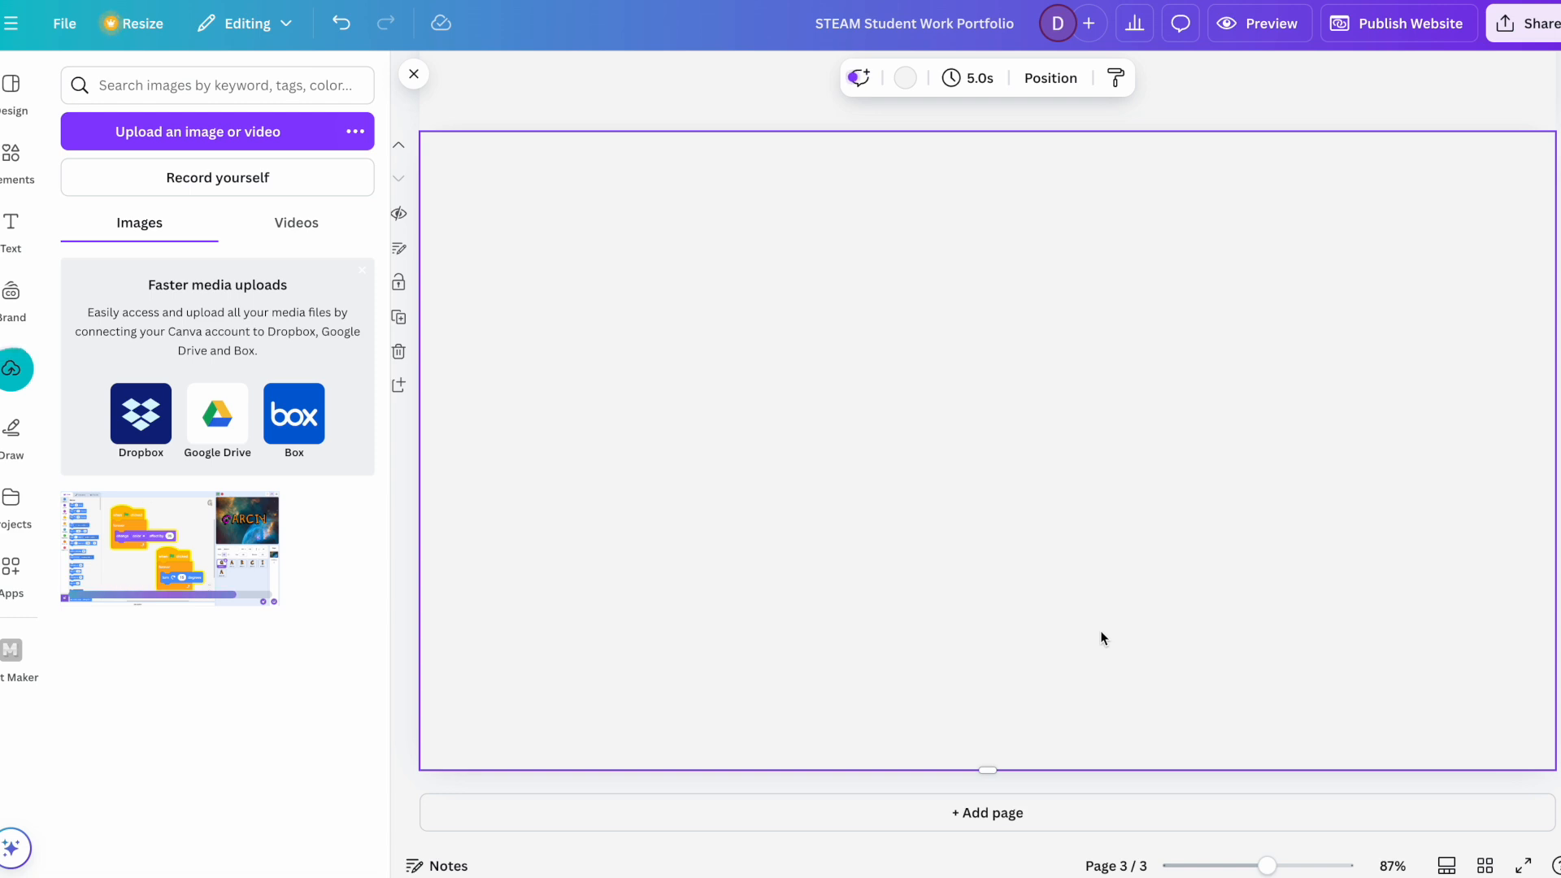
Step: Place the uploaded screenshot on page 3, shrink it to about four fifths of the page width, and center it along the top edge
left_click(204, 532)
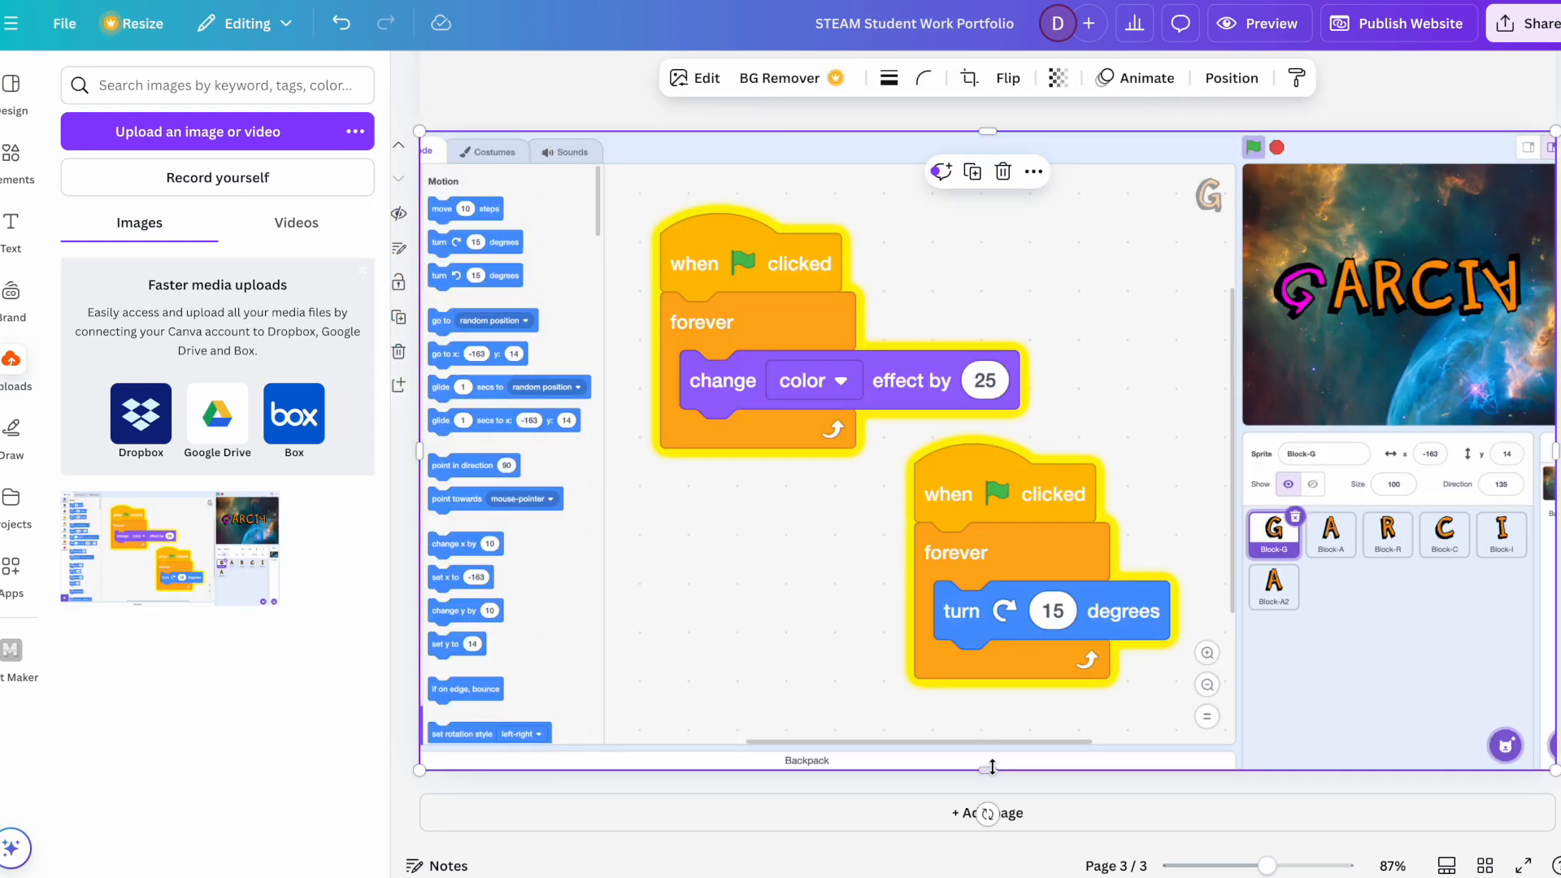
mouse_move(987, 770)
left_mouse_down()
mouse_move(995, 681)
mouse_move(987, 771)
left_mouse_up()
left_click_drag(1555, 769, 1346, 650)
left_click_drag(1079, 431, 1183, 422)
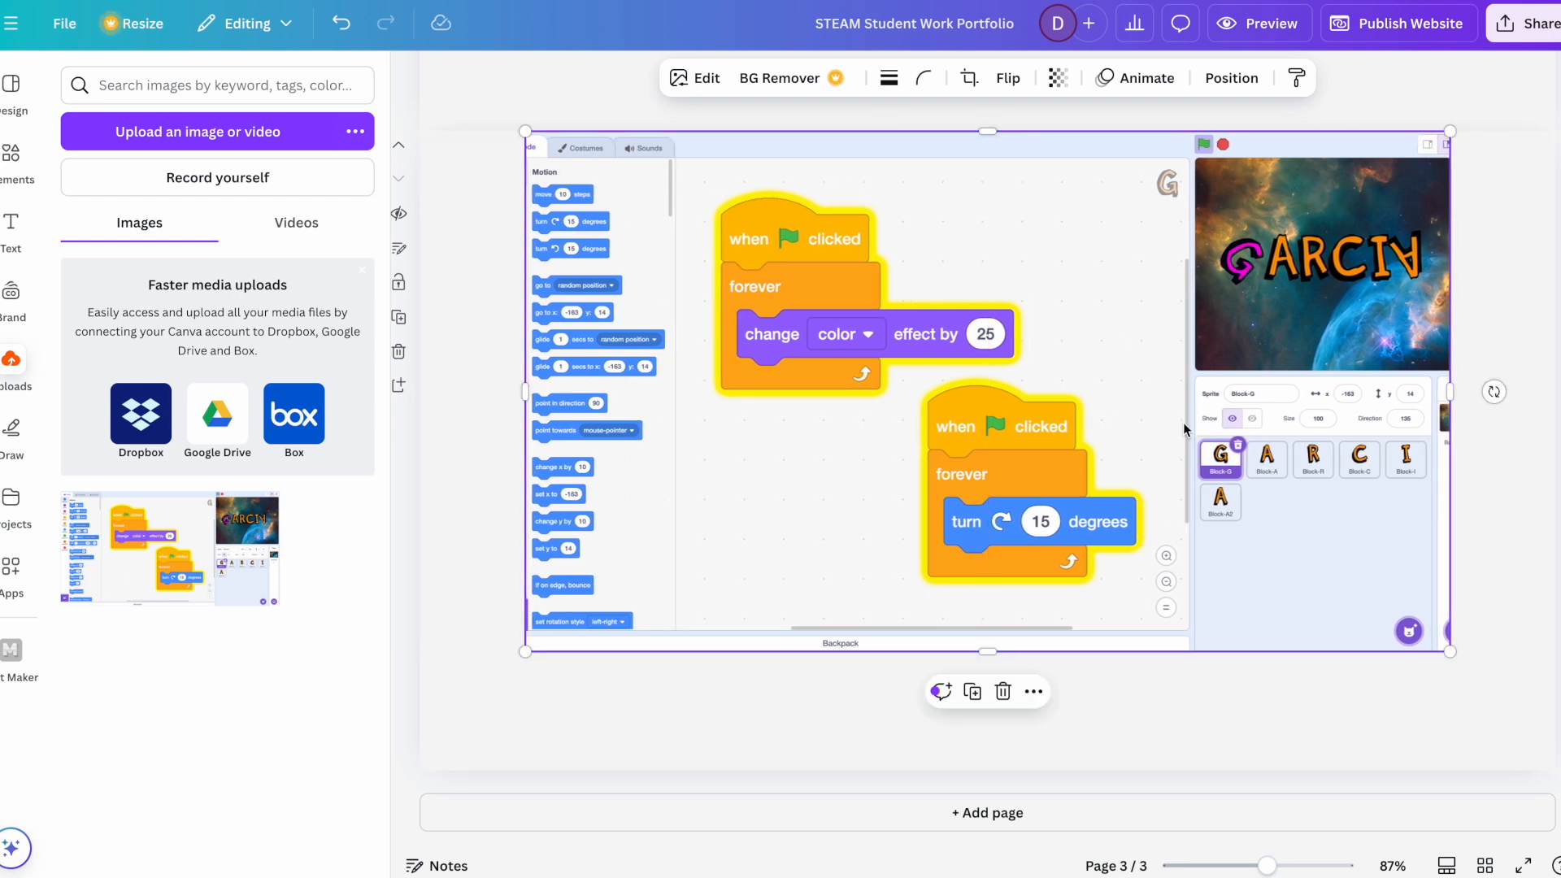
Step: Add a text box to page 3, enlarge its text to size 35, and move it directly below the screenshot
left_click(11, 228)
left_click(495, 704)
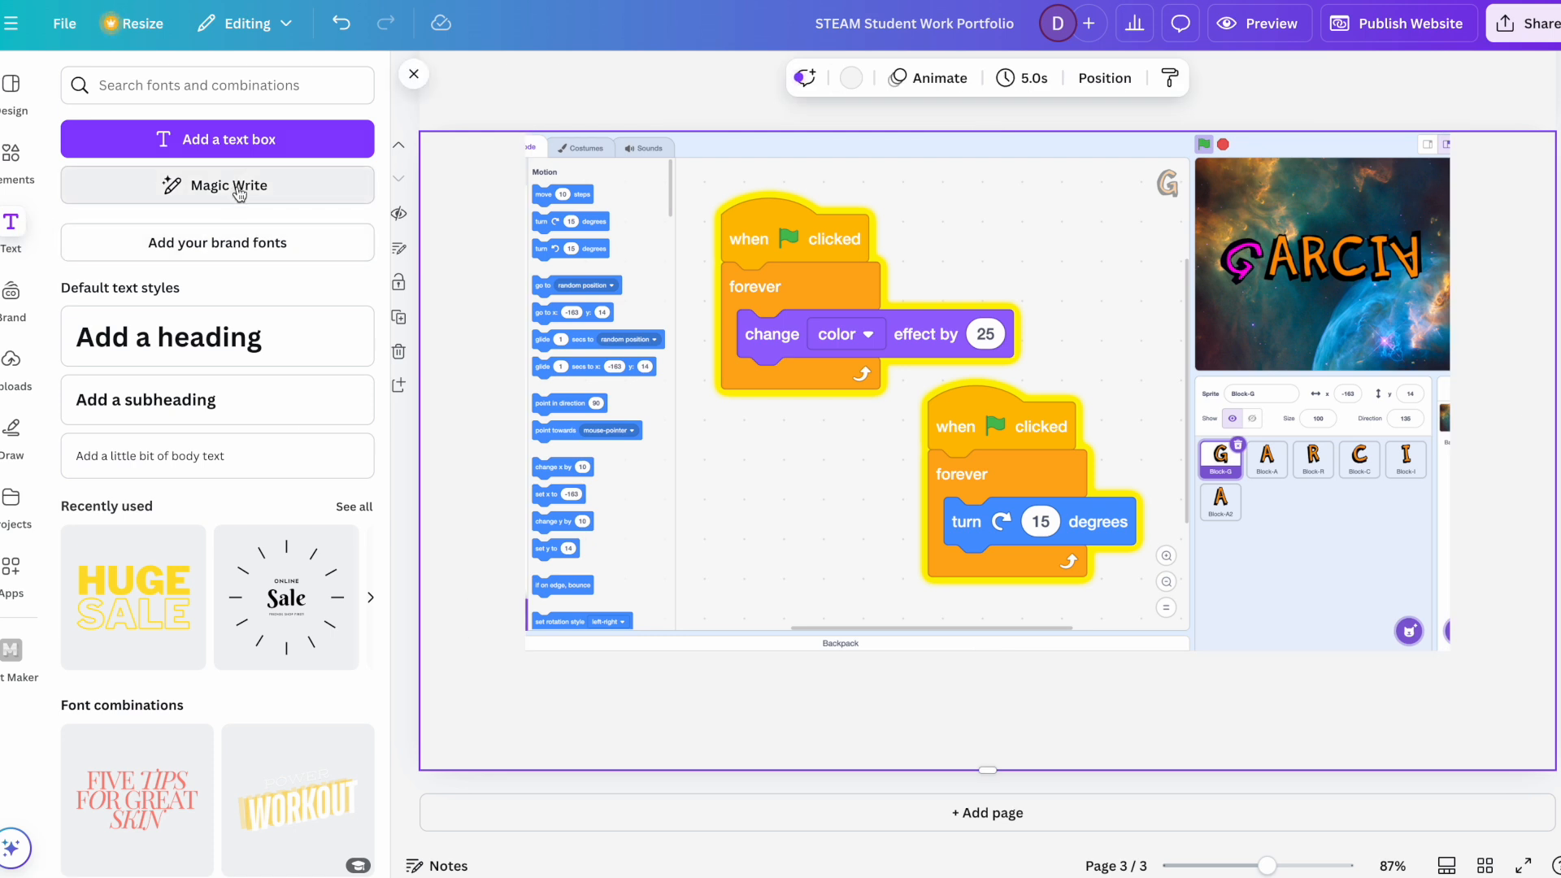
left_click(218, 141)
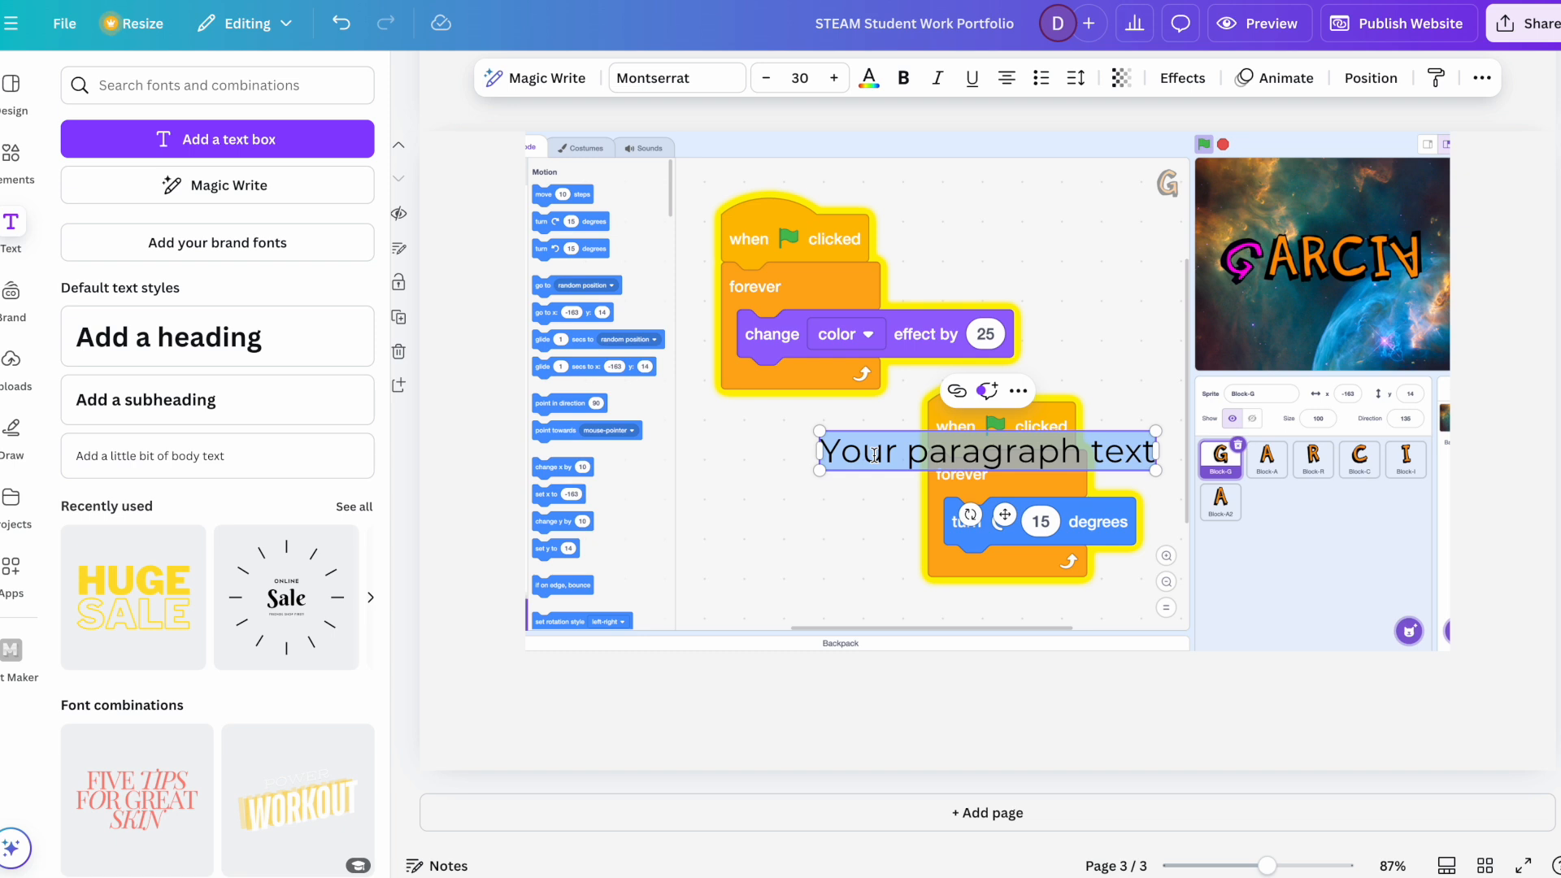
left_click_drag(820, 471, 791, 756)
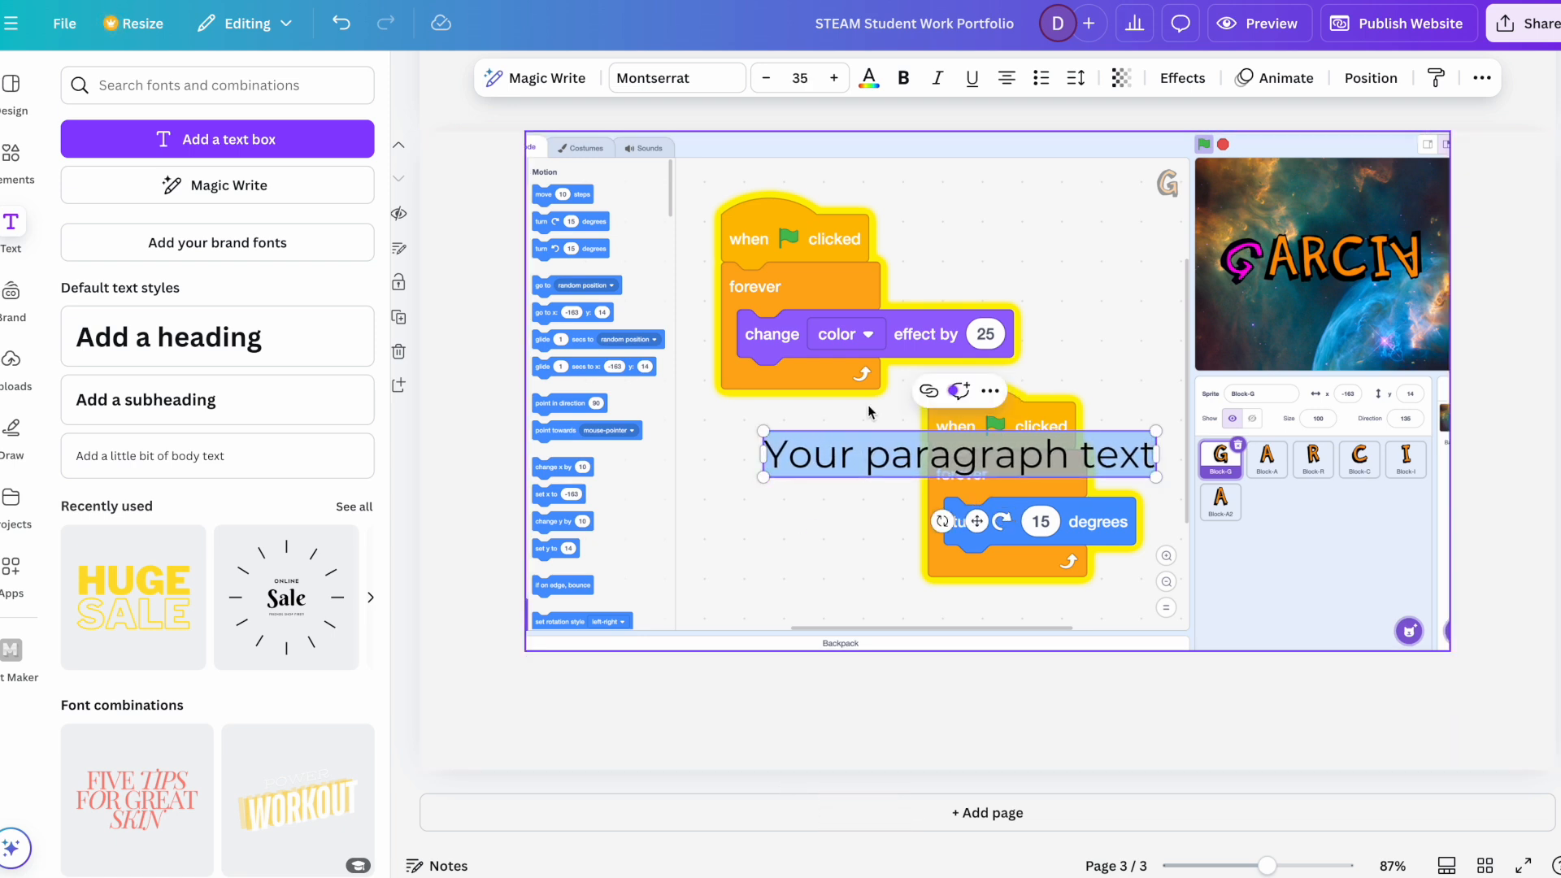
left_click(932, 456)
left_click_drag(964, 520, 740, 759)
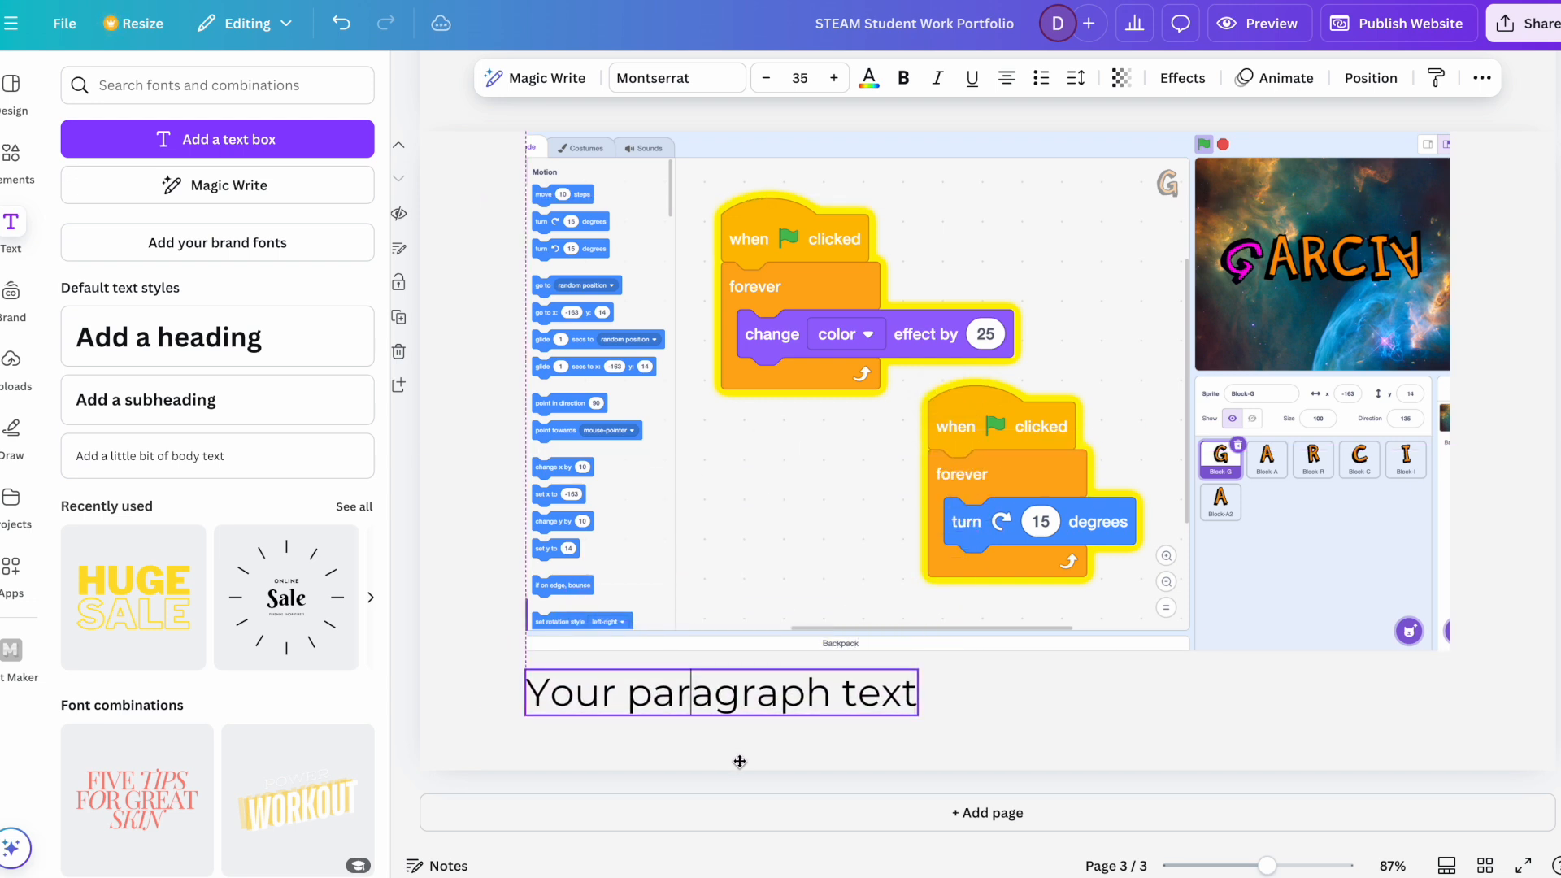
Step: Replace the placeholder text below the screenshot with "This is my Animate a Name project." and widen its box to fit one line
double_click(744, 696)
left_click(744, 695)
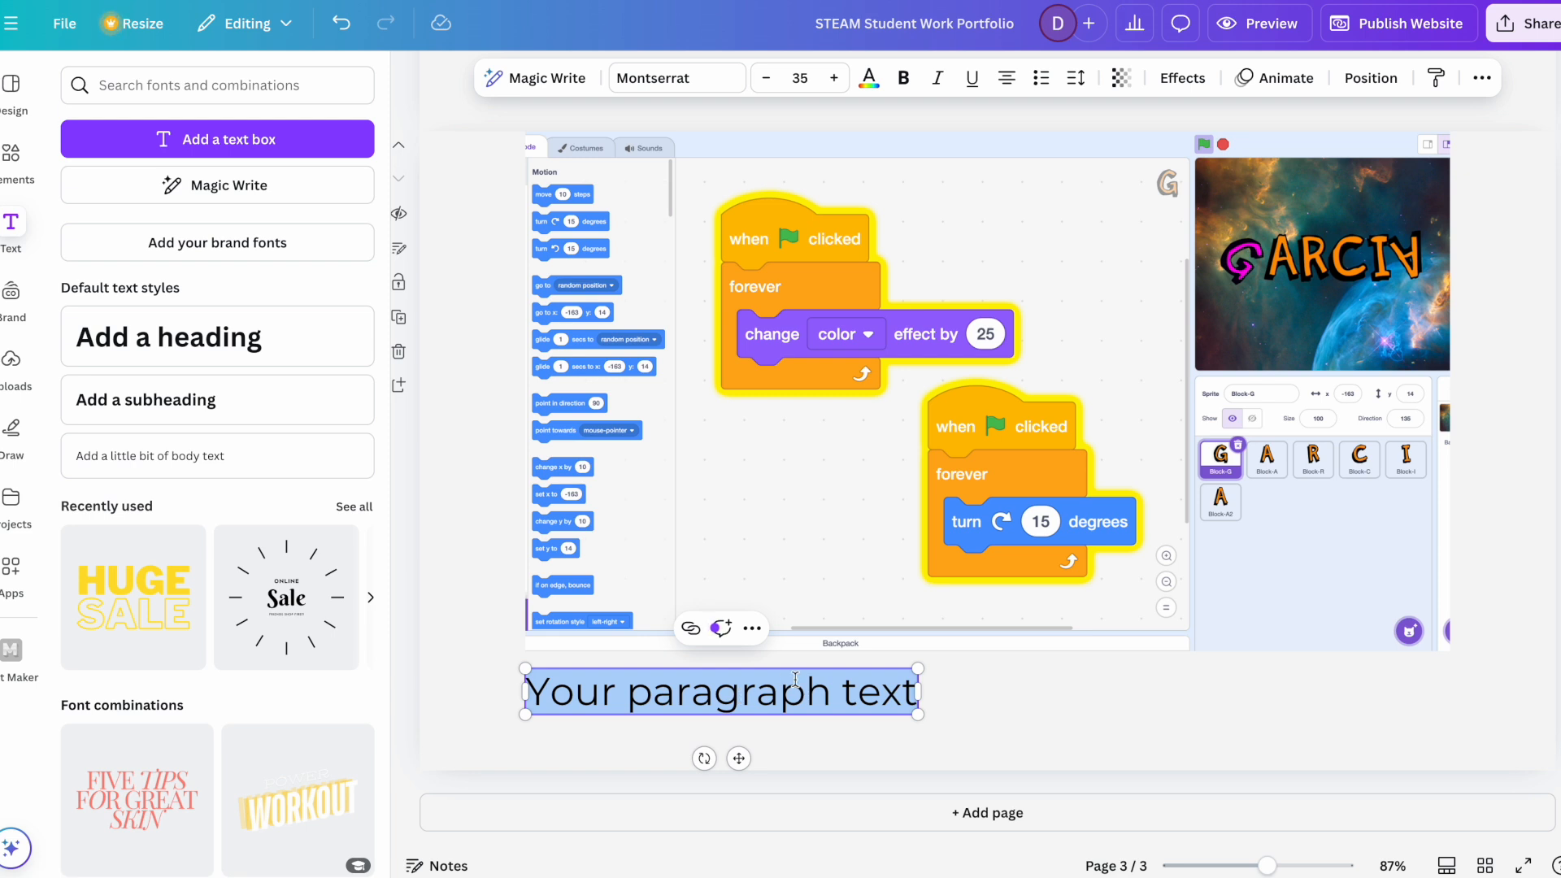
type("Th")
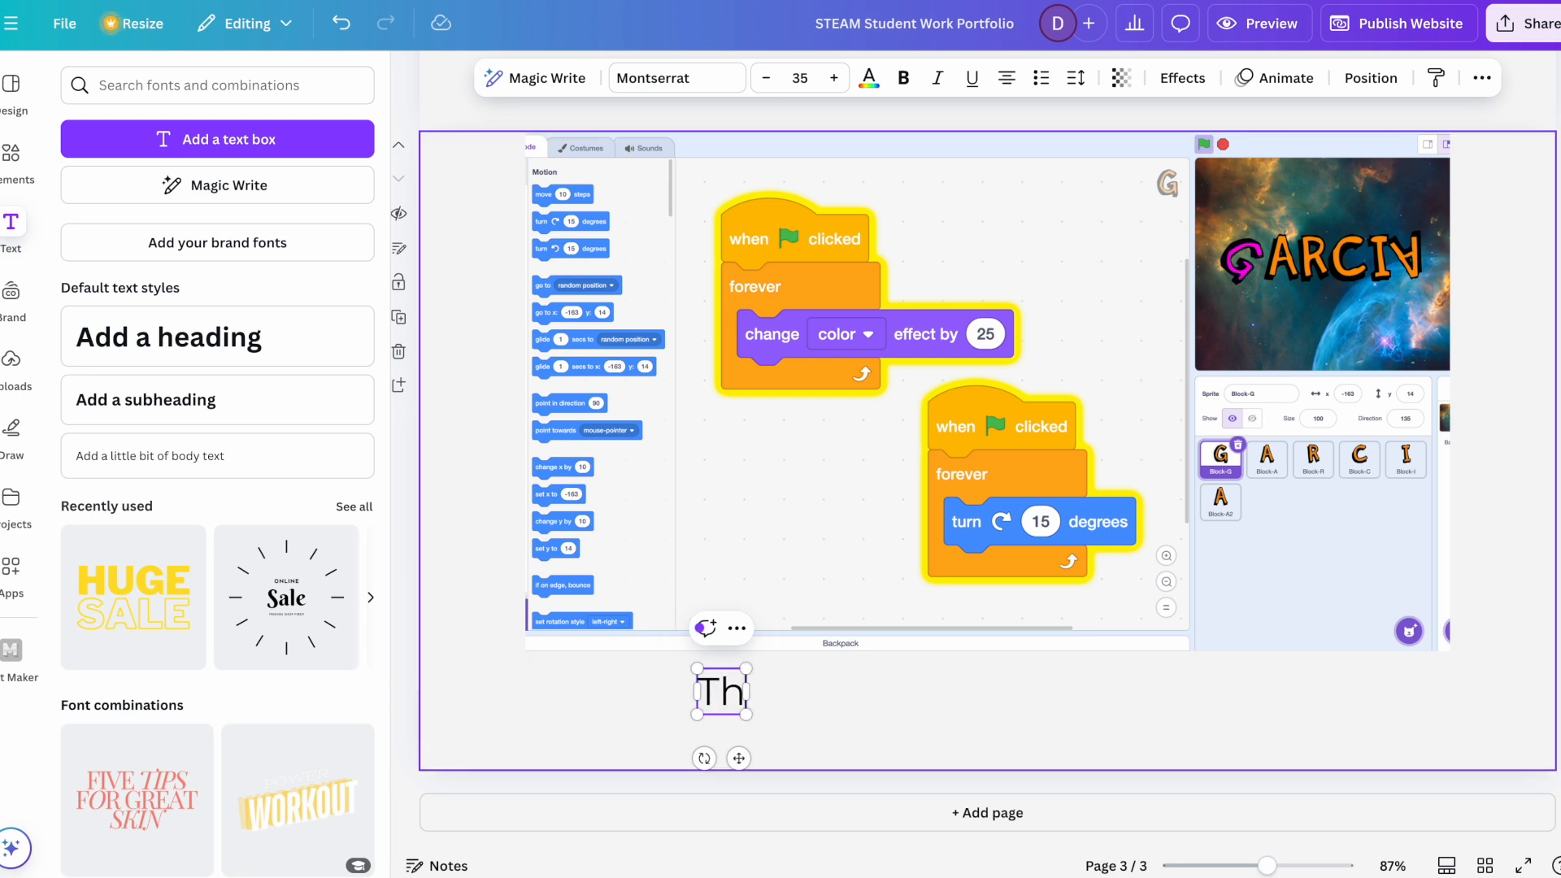
type("is is my")
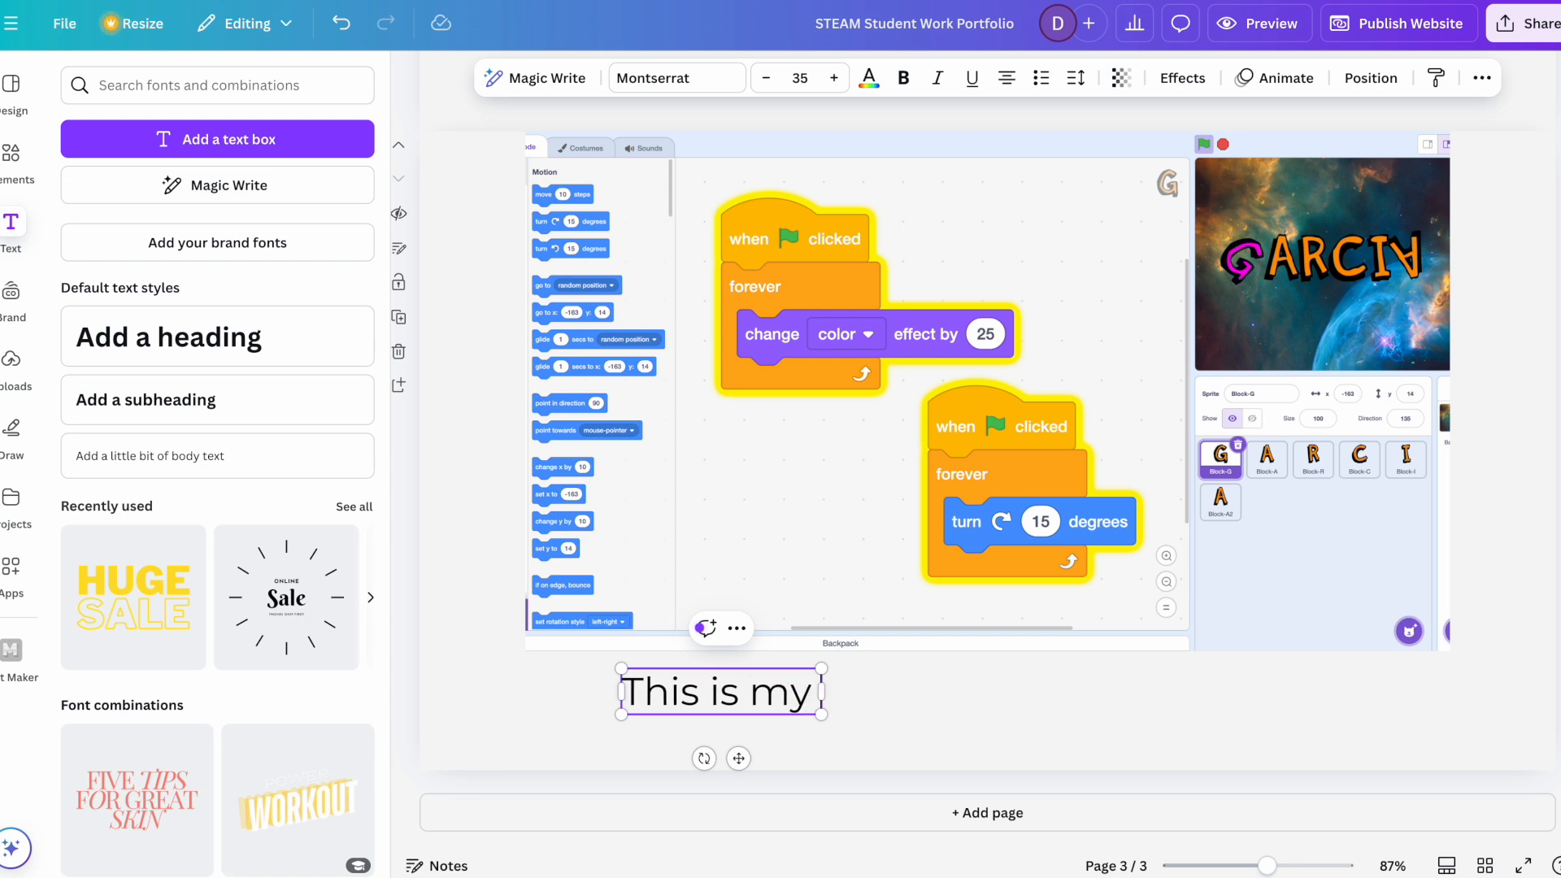
type(" Animate a Name P")
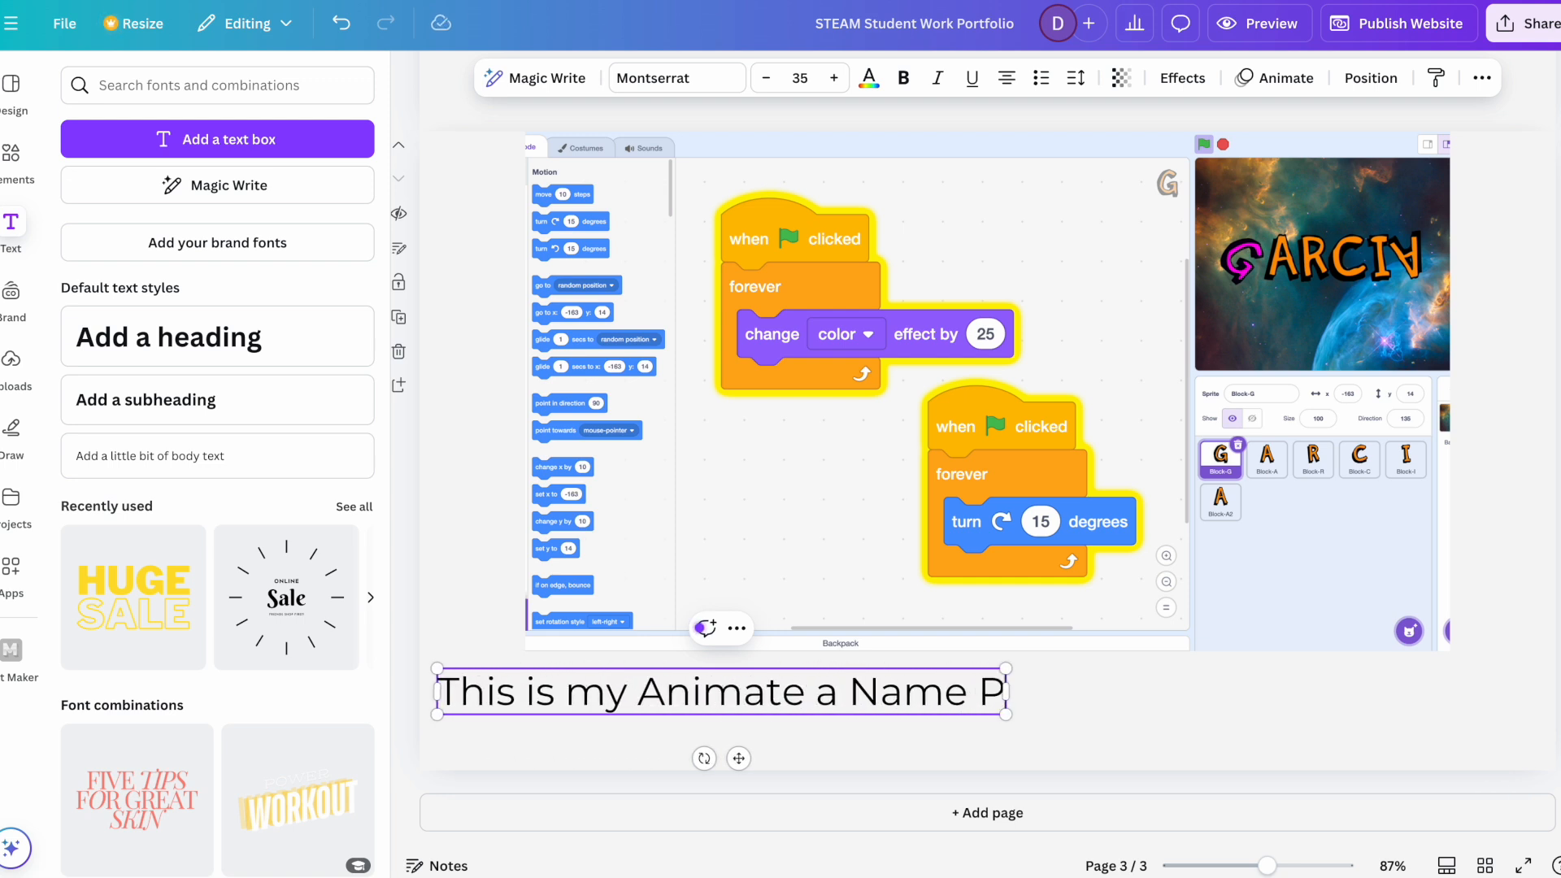
key("BackSpace")
type("project.")
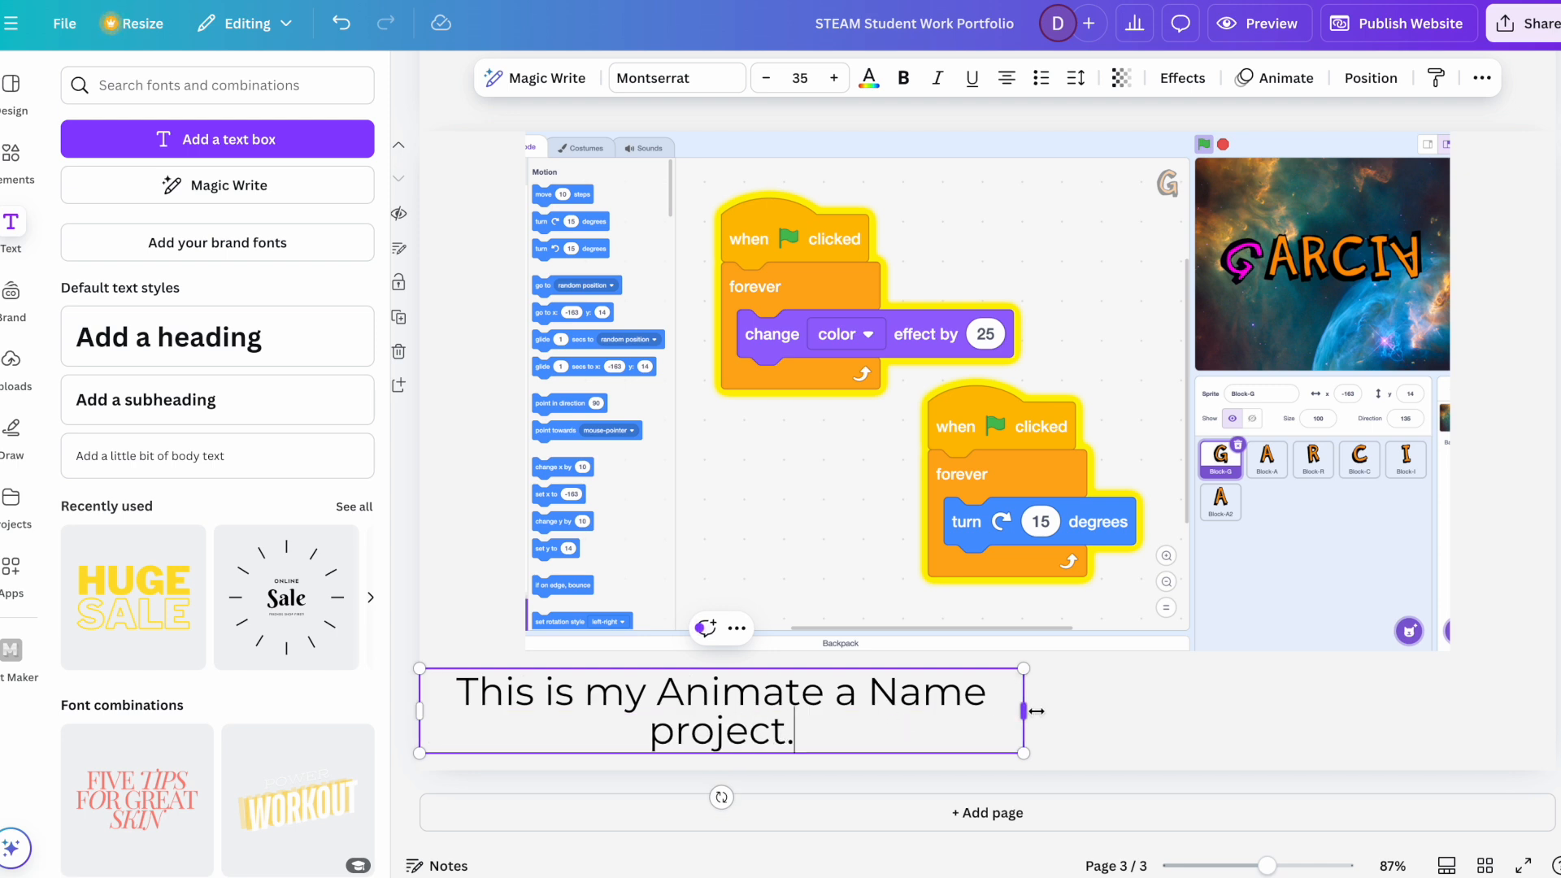
left_click_drag(1026, 710, 1356, 694)
Step: Continue the description with "I learned about sprites, events, different motion blocks, and loops." and widen its box to nearly the full page width
type("I")
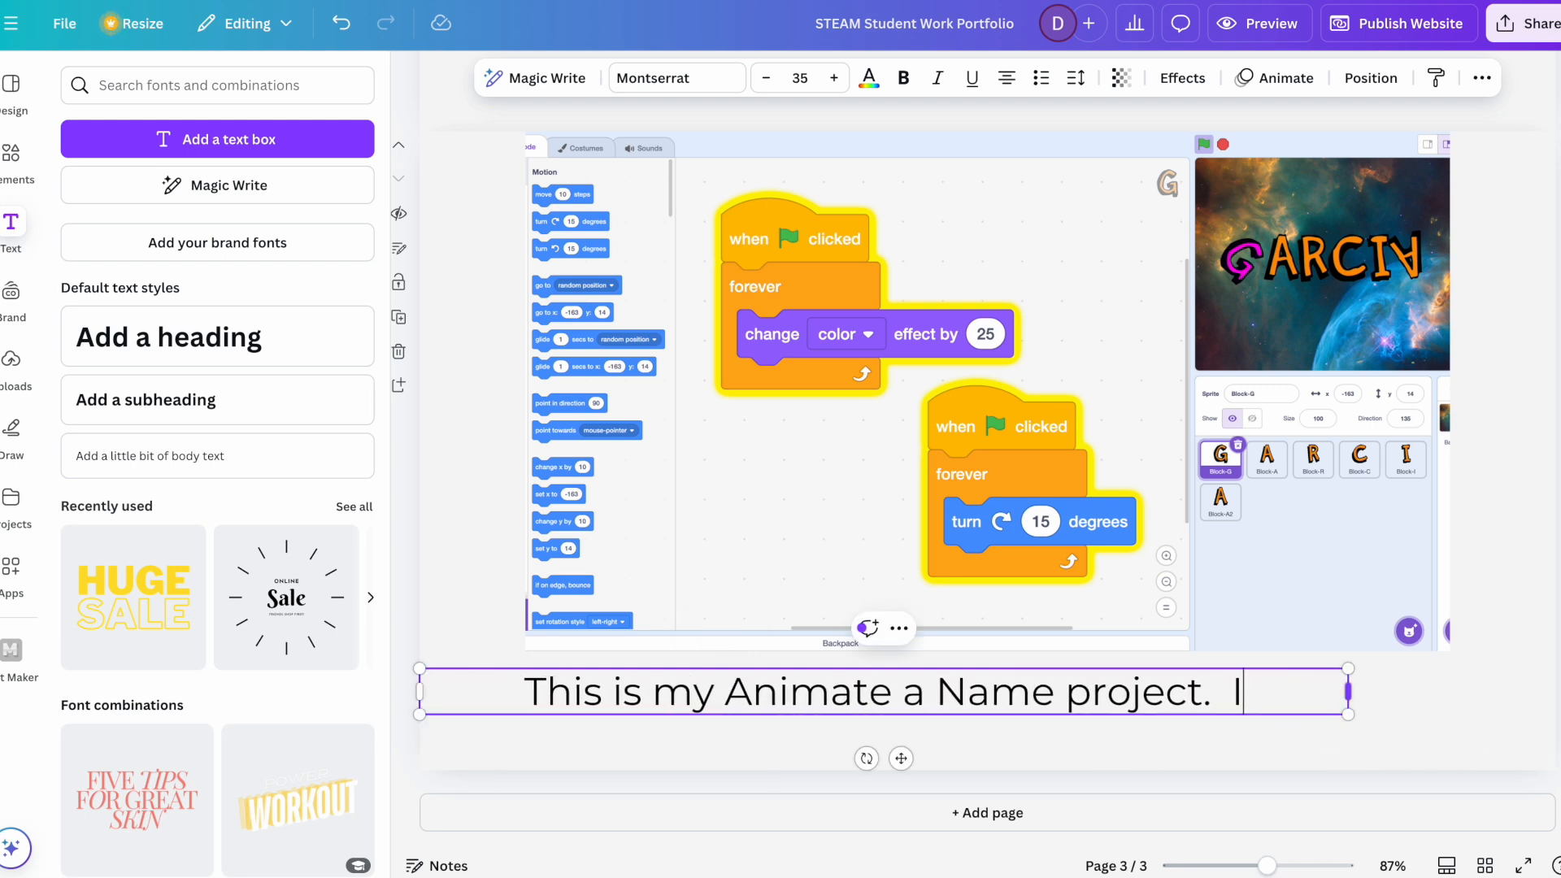
type(" learned about sprites, ")
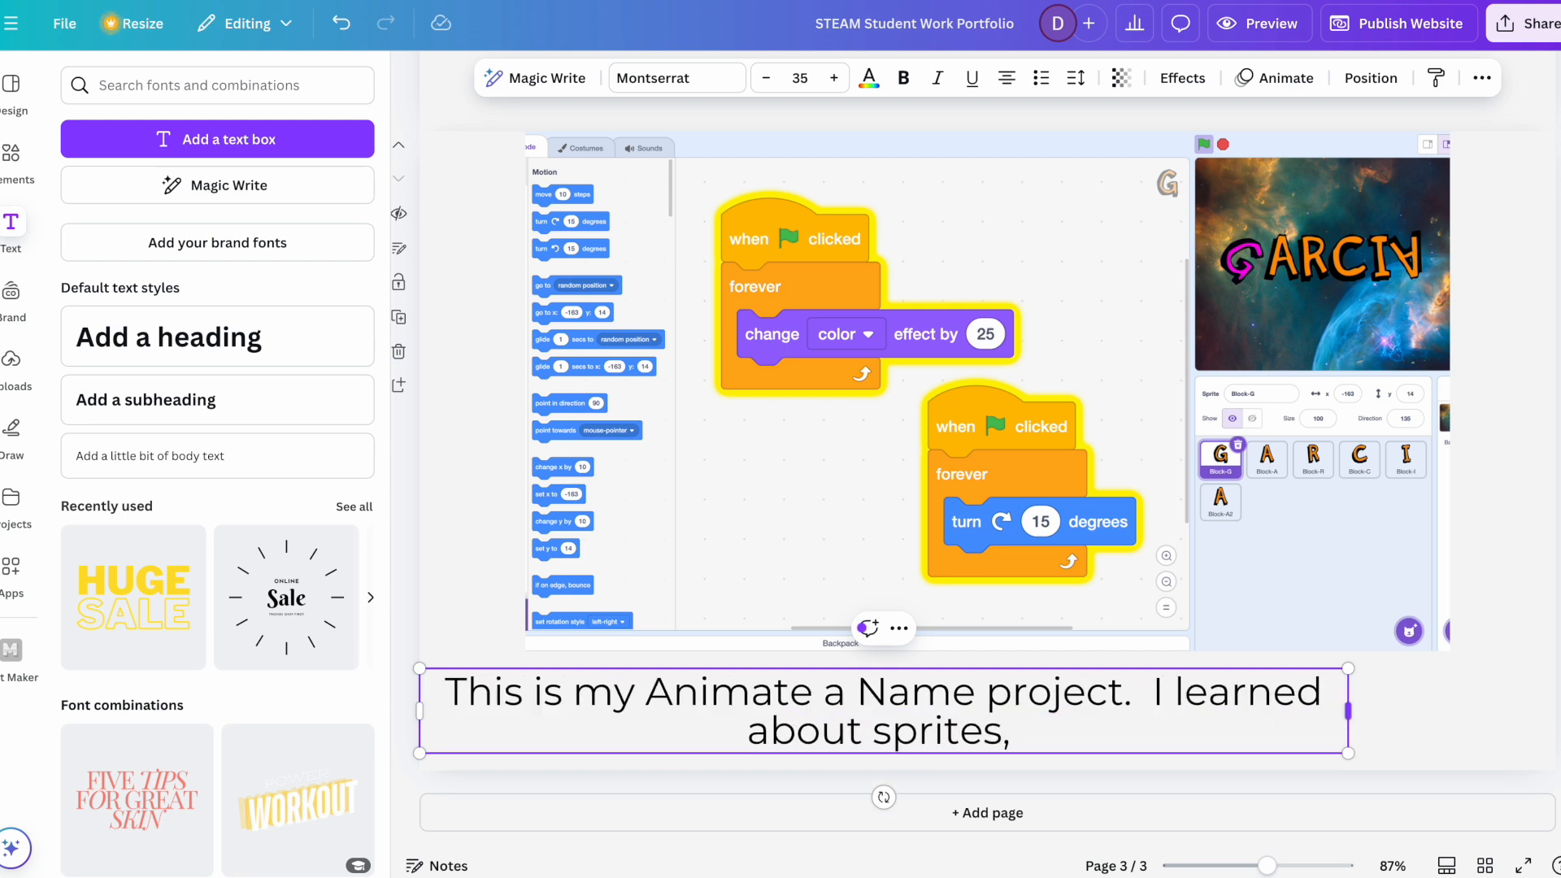
type("events, ")
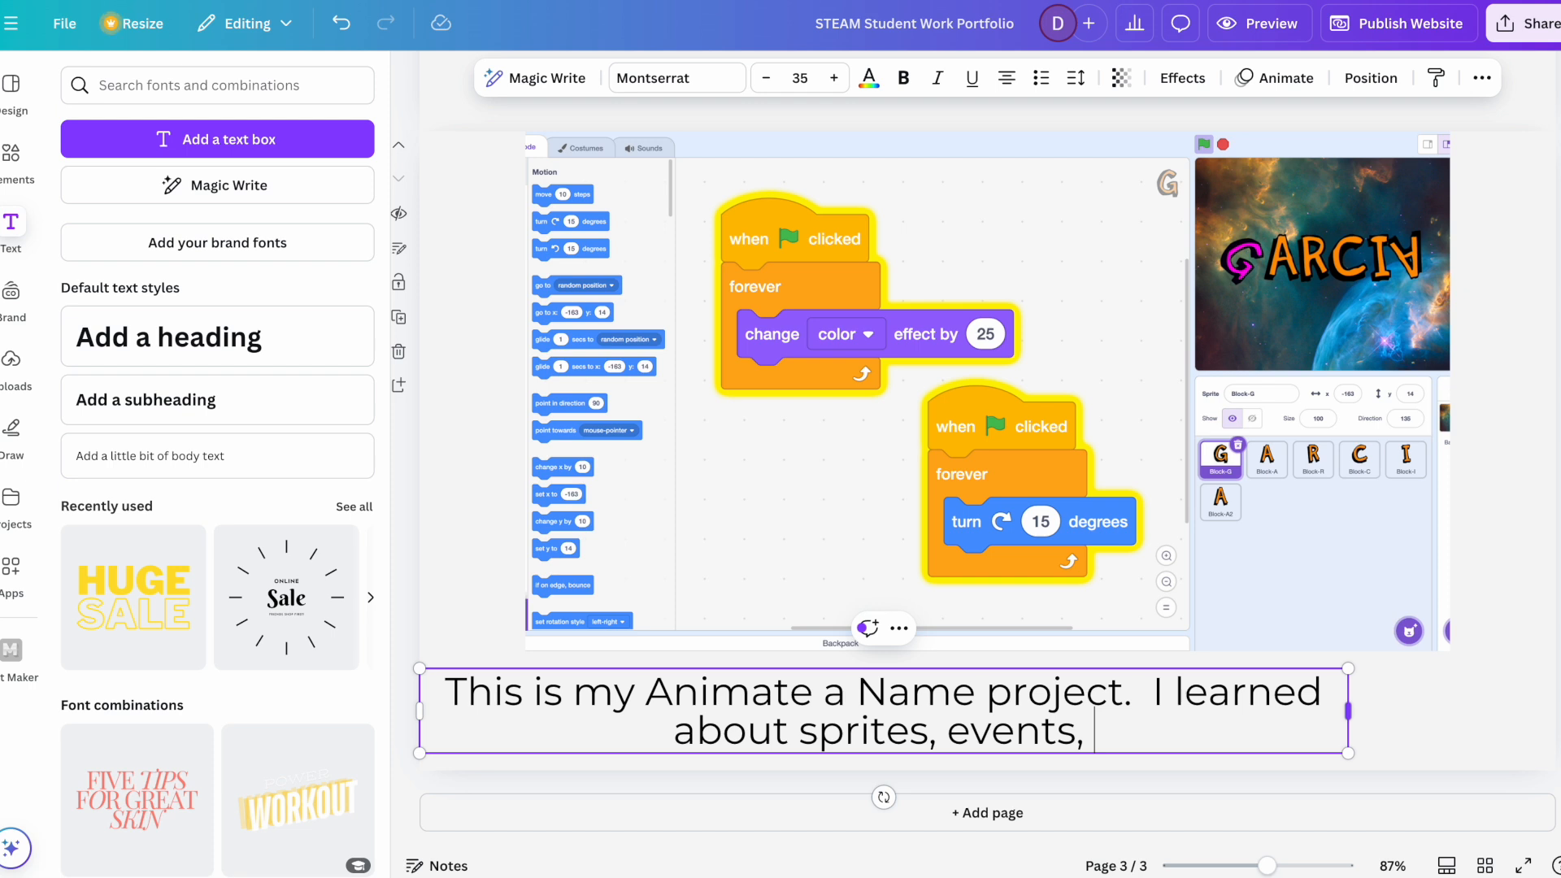
type("dif")
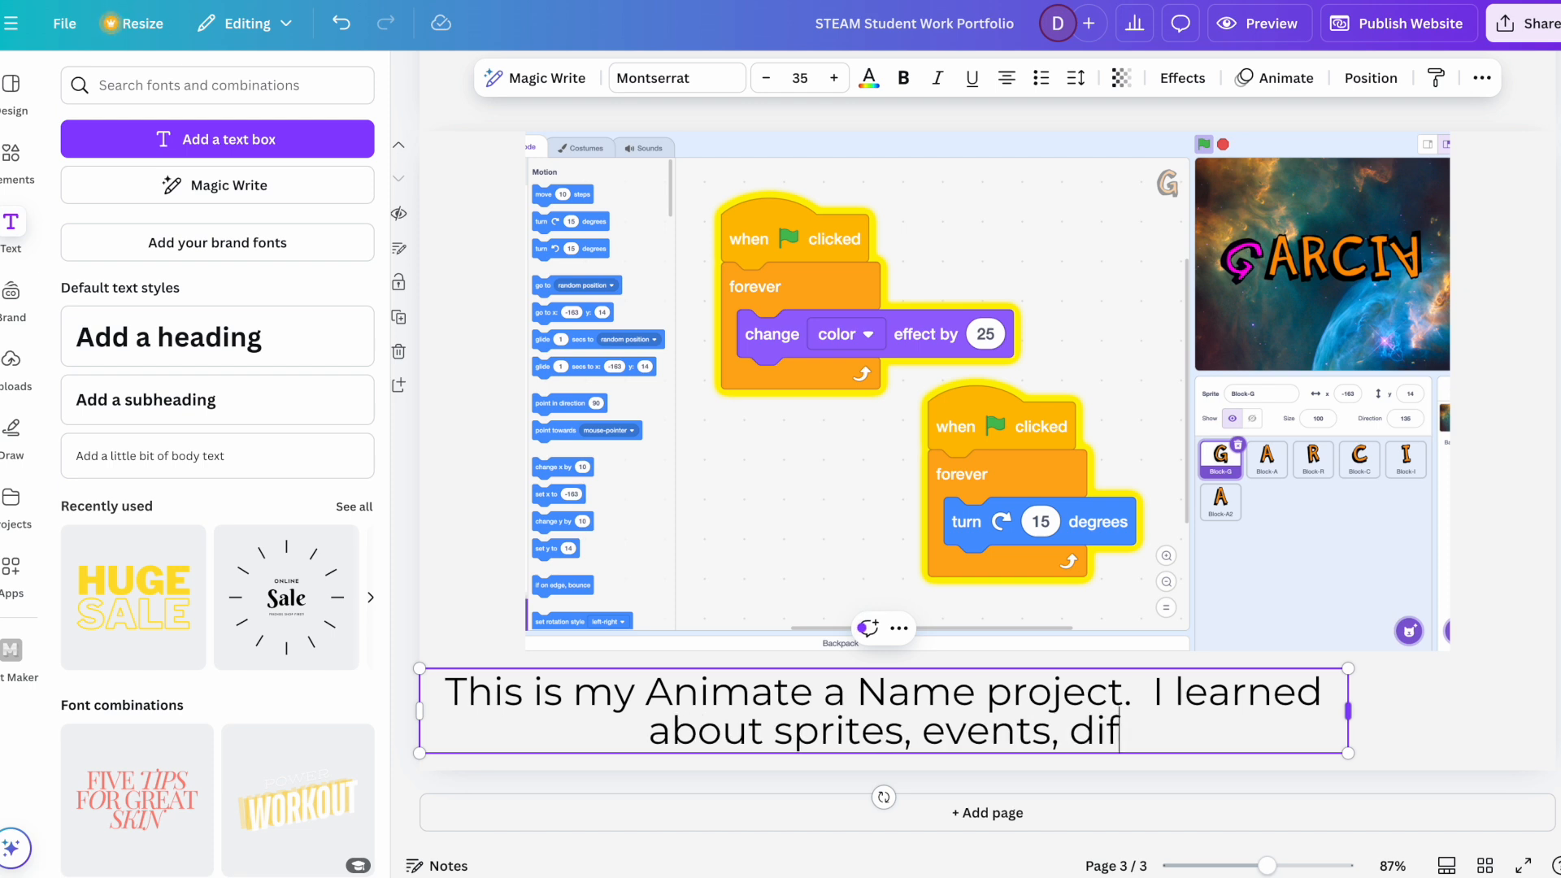
type("ferent motion b")
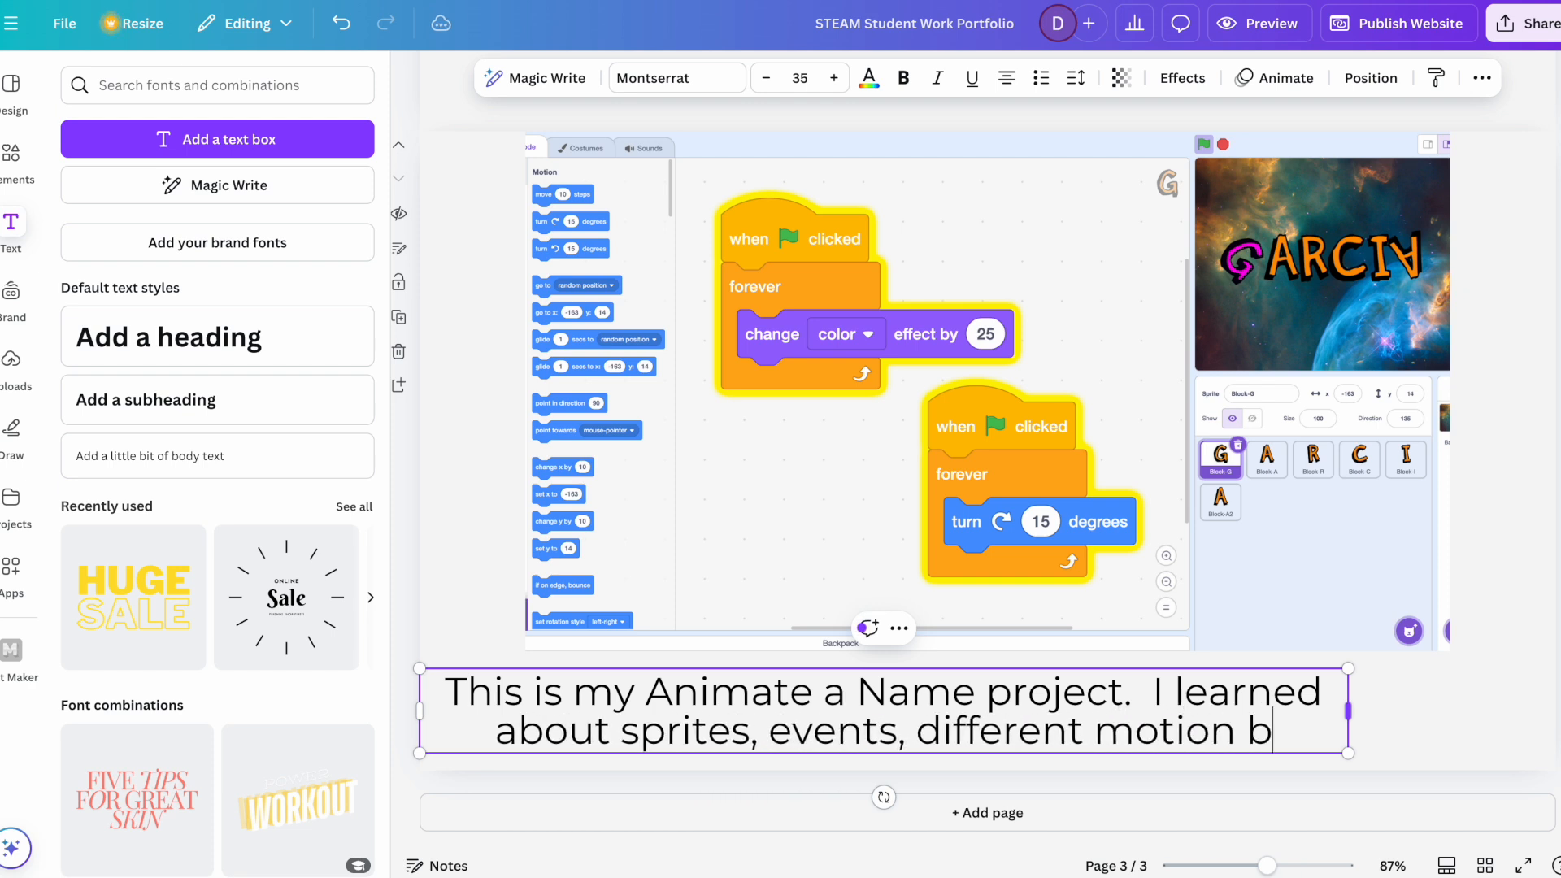
type("locks, and loops.")
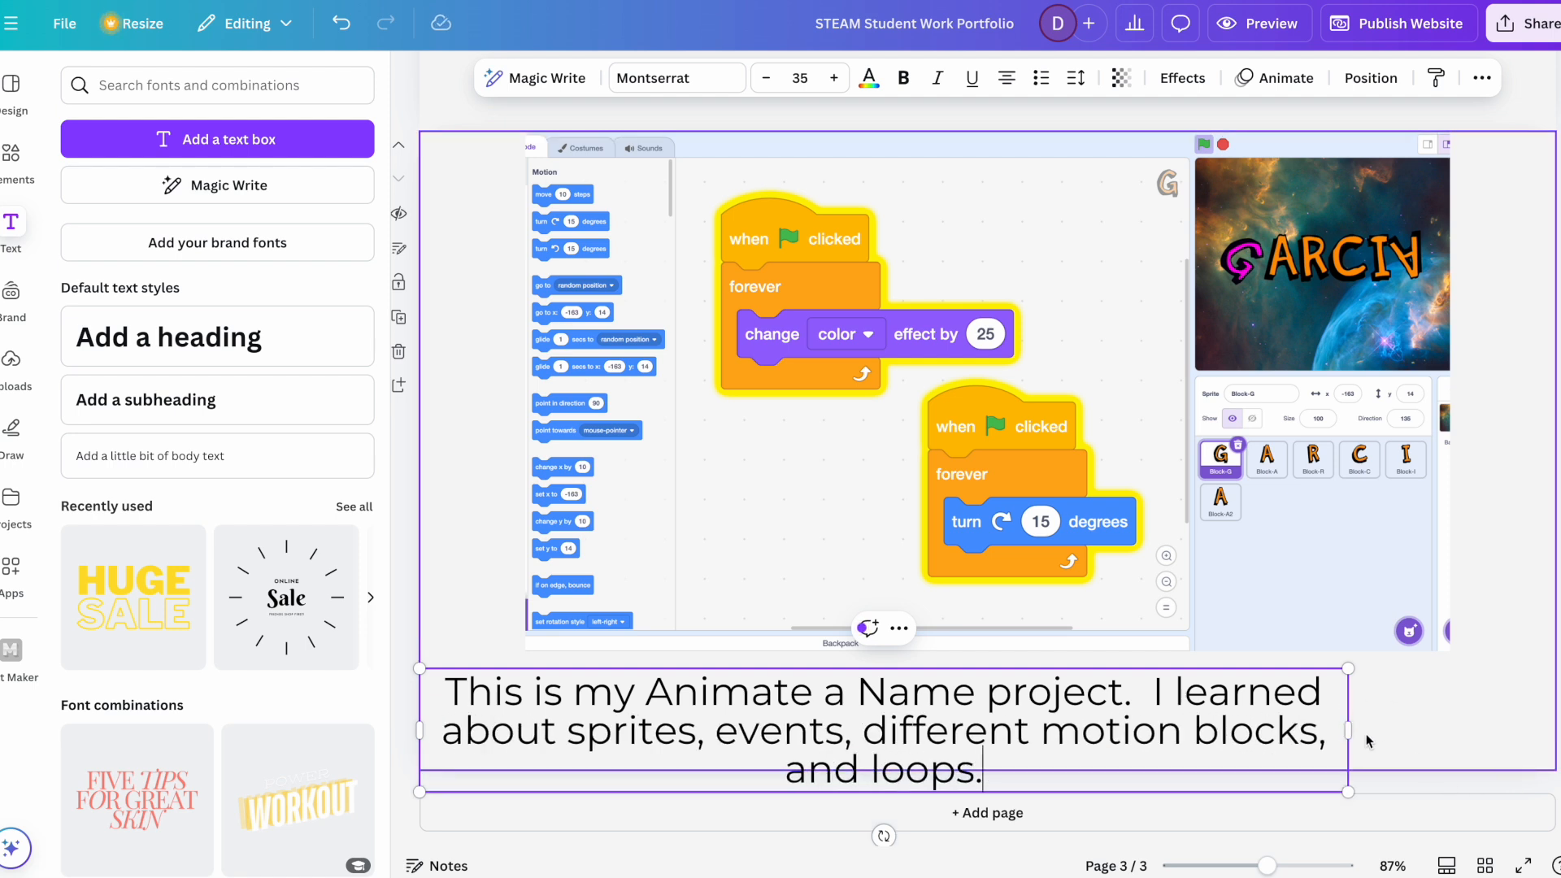
left_click_drag(1348, 731, 1544, 727)
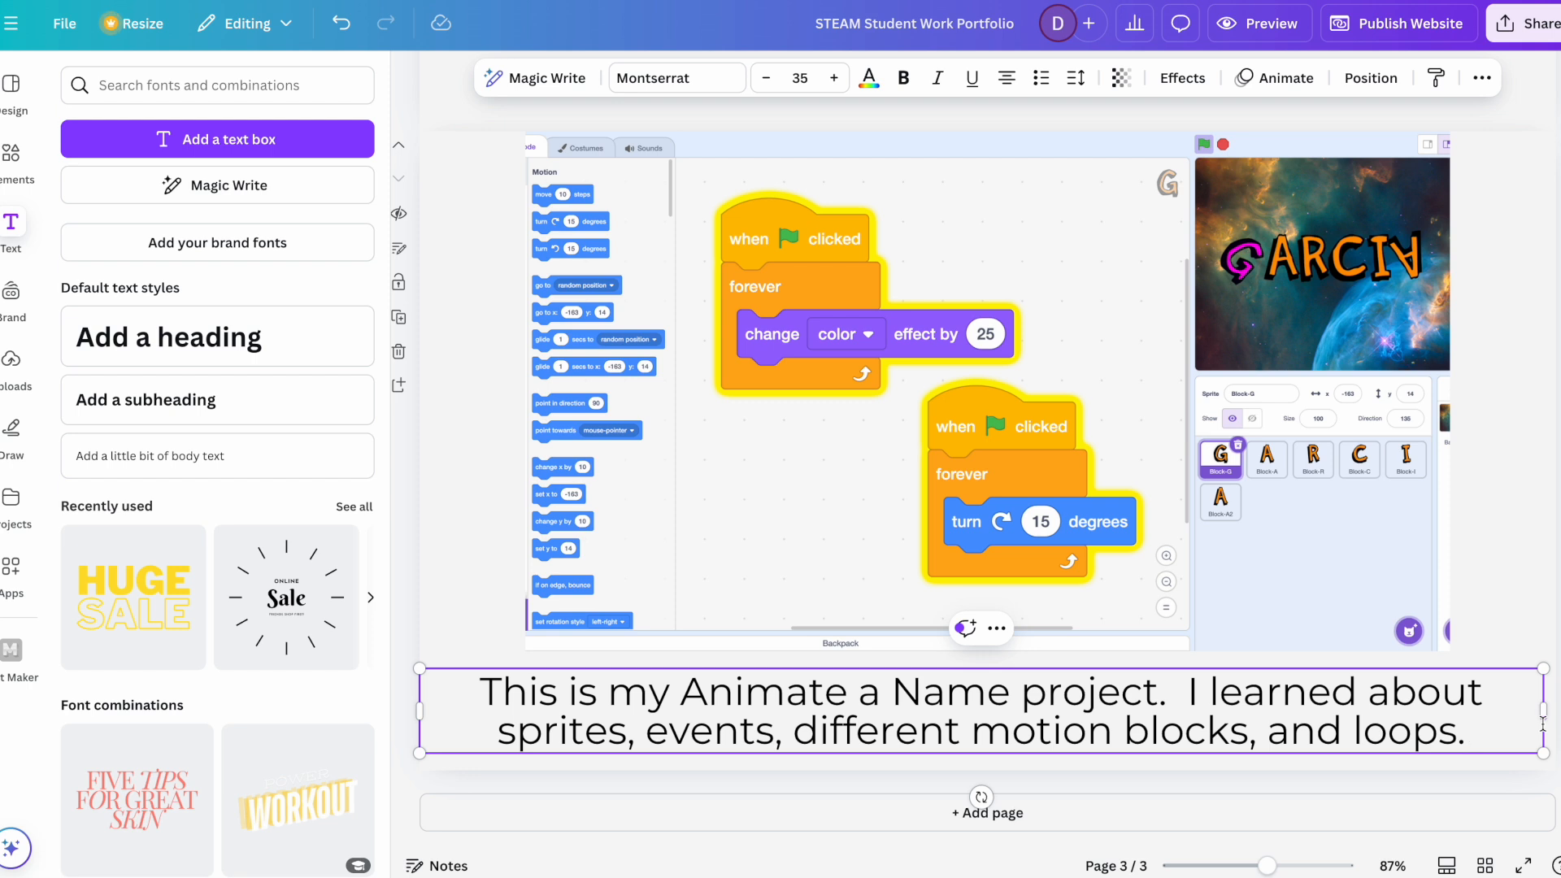
Step: Reduce the font size of the whole description below the screenshot to 29
key("ctrl+a")
left_click(766, 78)
left_click(766, 78)
left_click(766, 78)
left_click(767, 78)
left_click(766, 78)
left_click(766, 78)
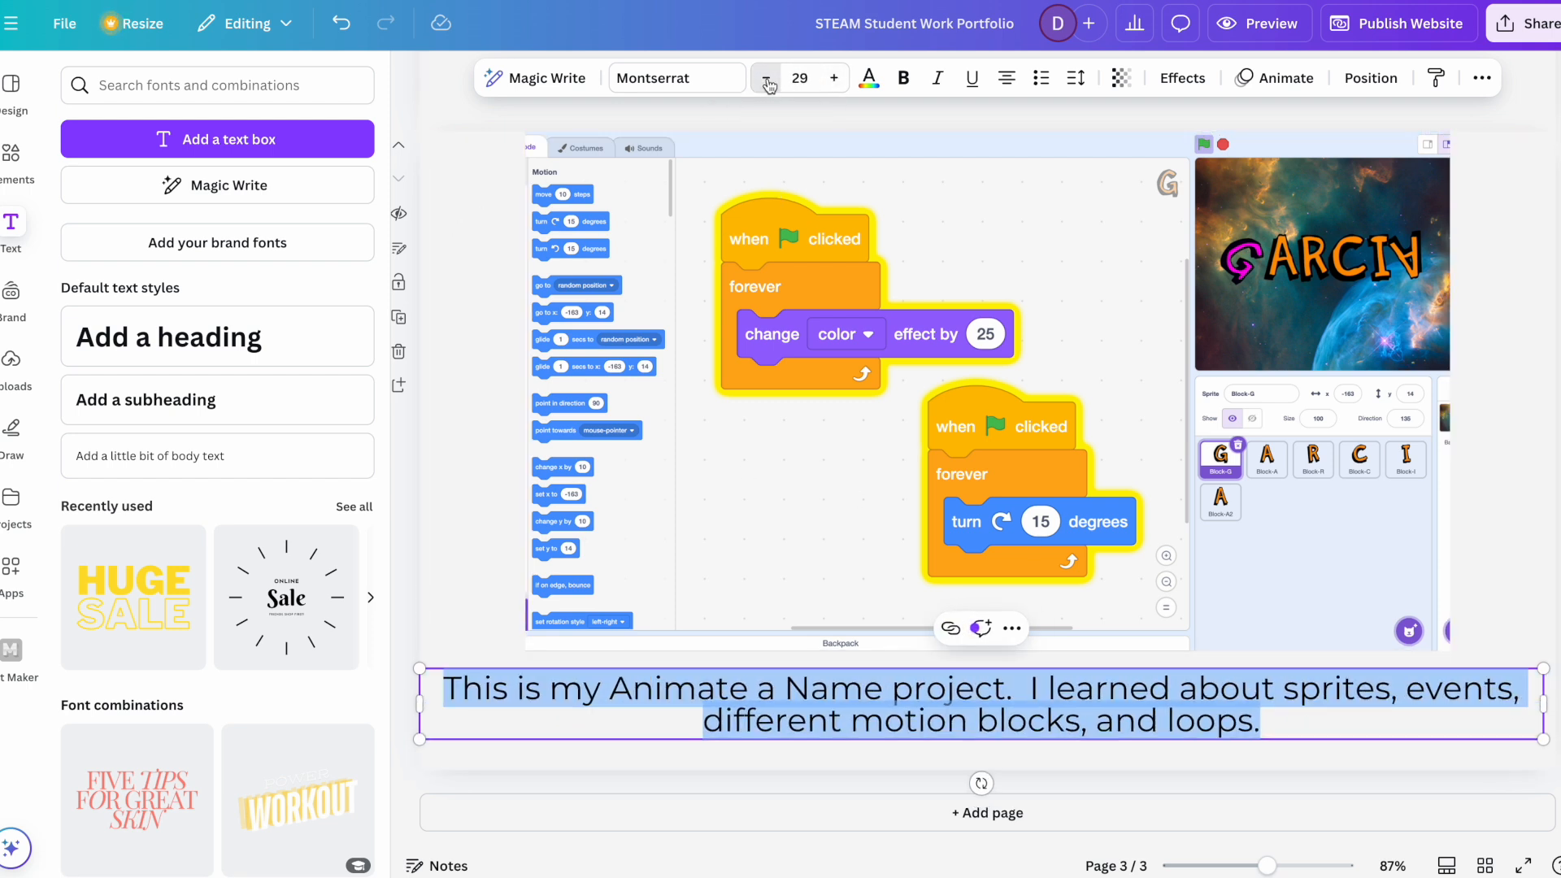
Step: Append "My favorite part of the project was that I was able to use my creativity to animate my name" to the description
left_click(1312, 722)
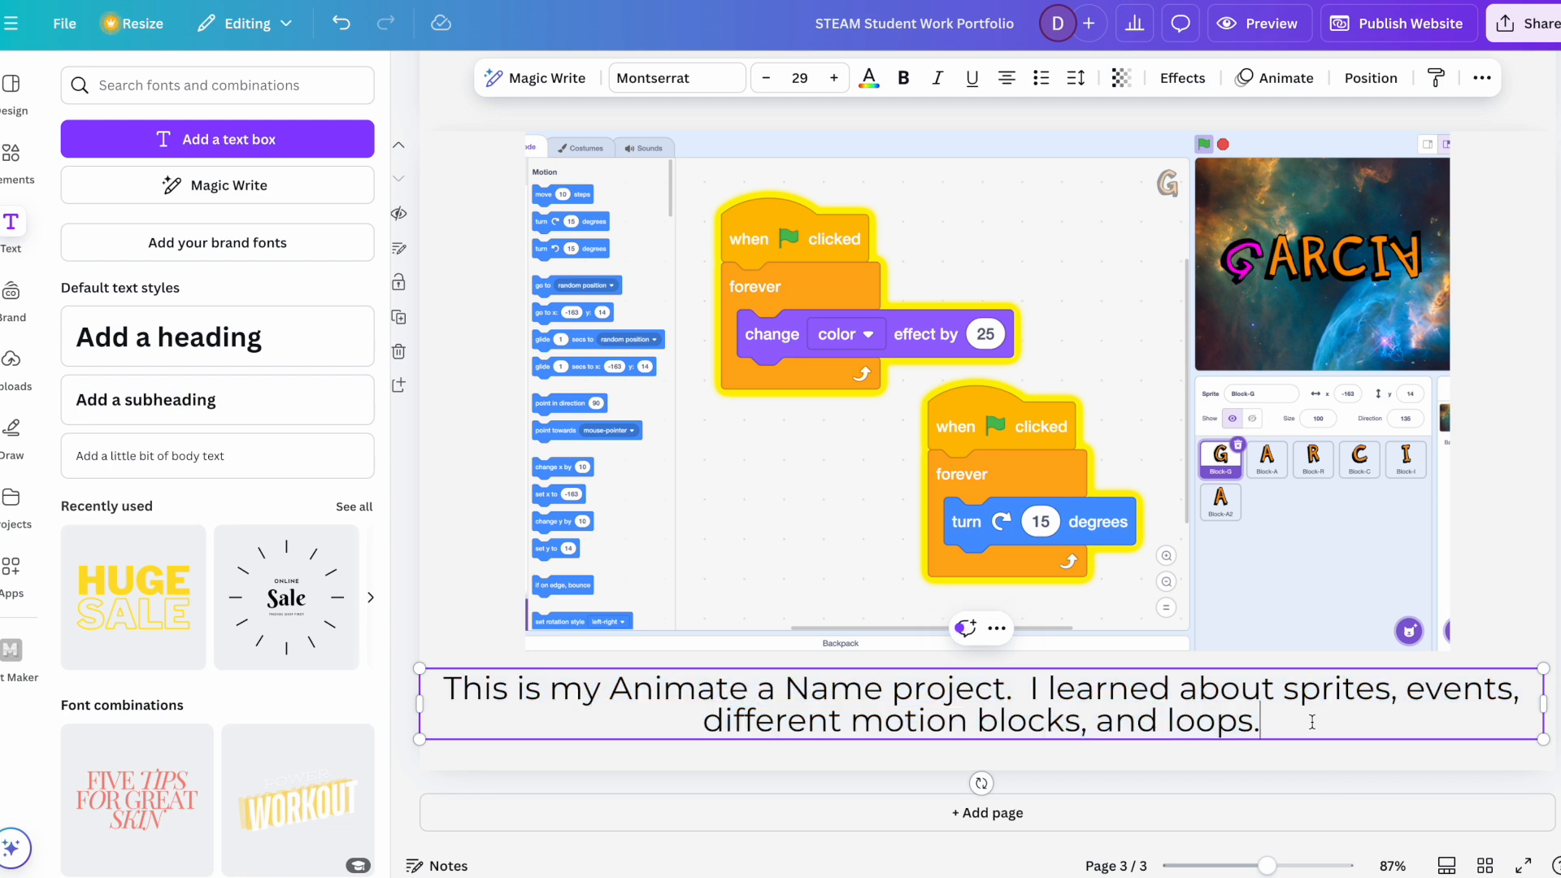
type("My")
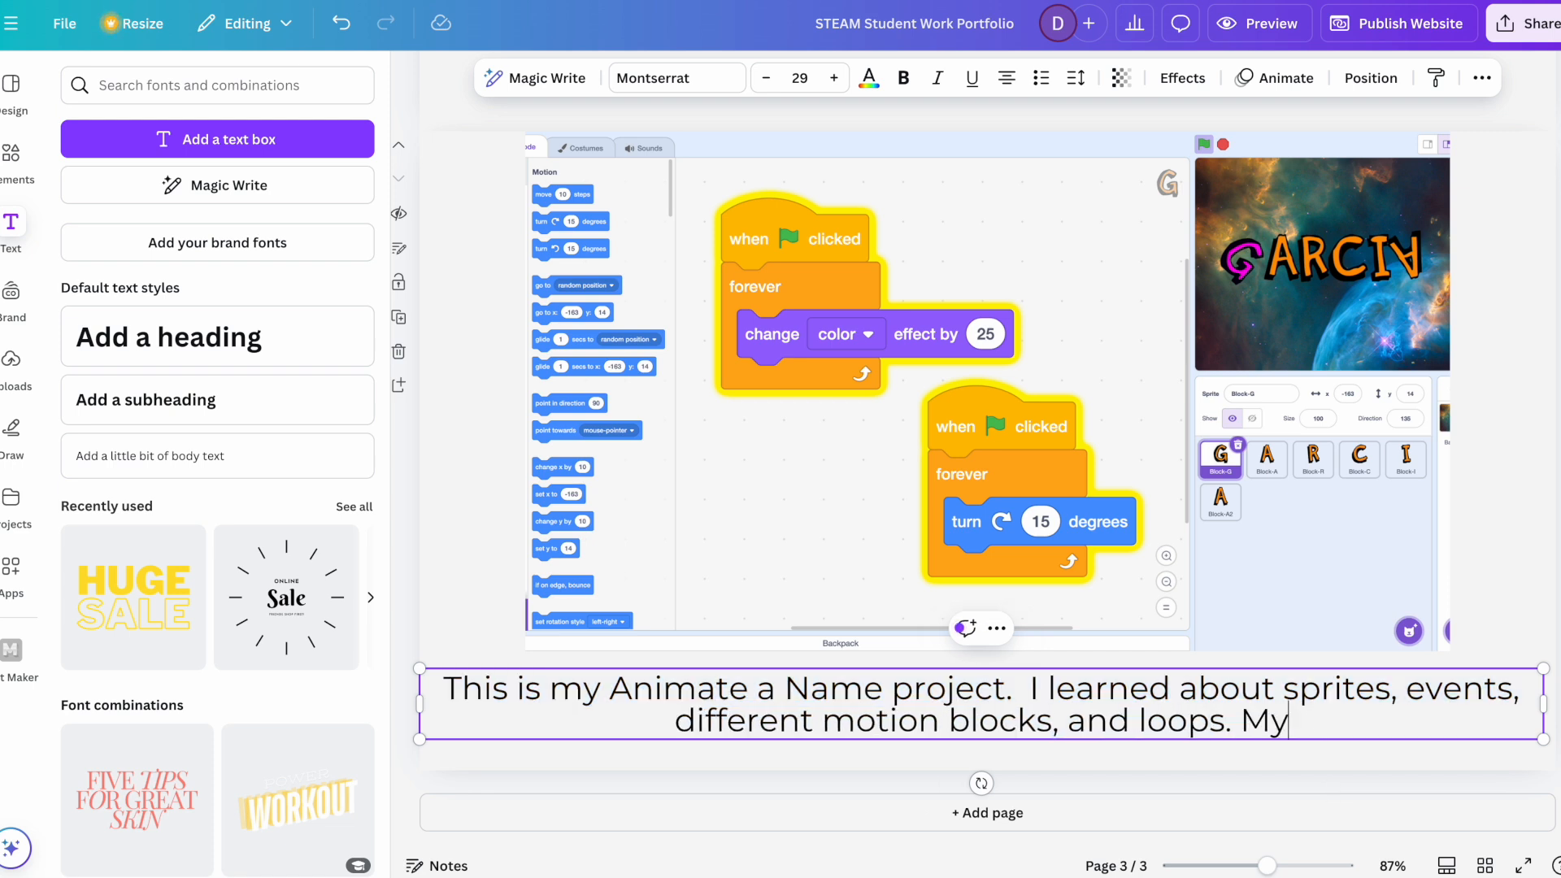
type(" favorite part of the a")
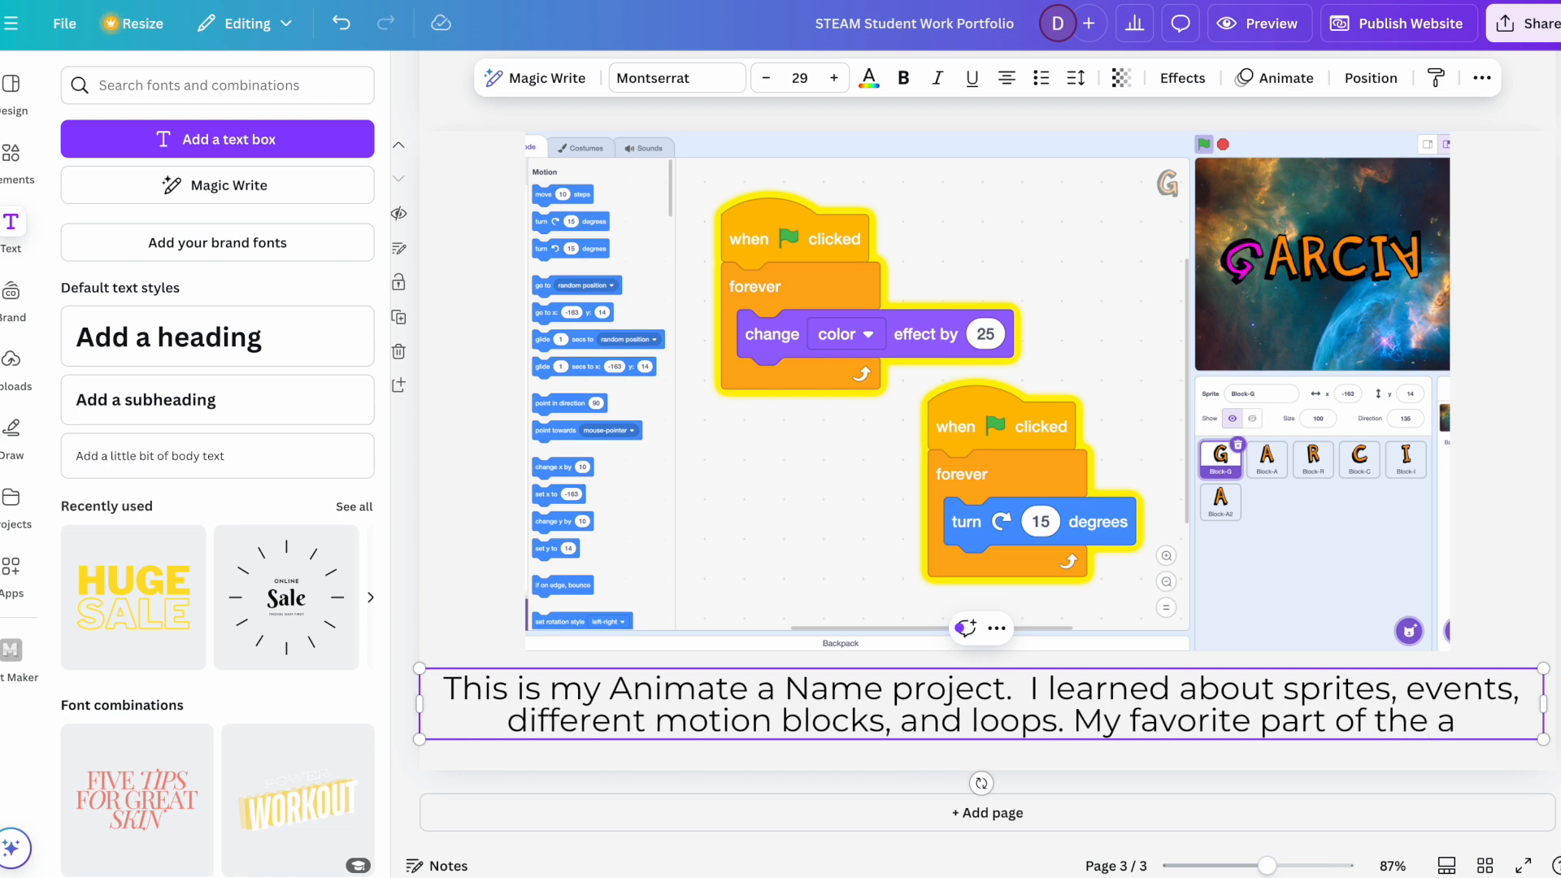
key("BackSpace")
type("project aw")
key("BackSpace")
key("BackSpace")
type("was that i")
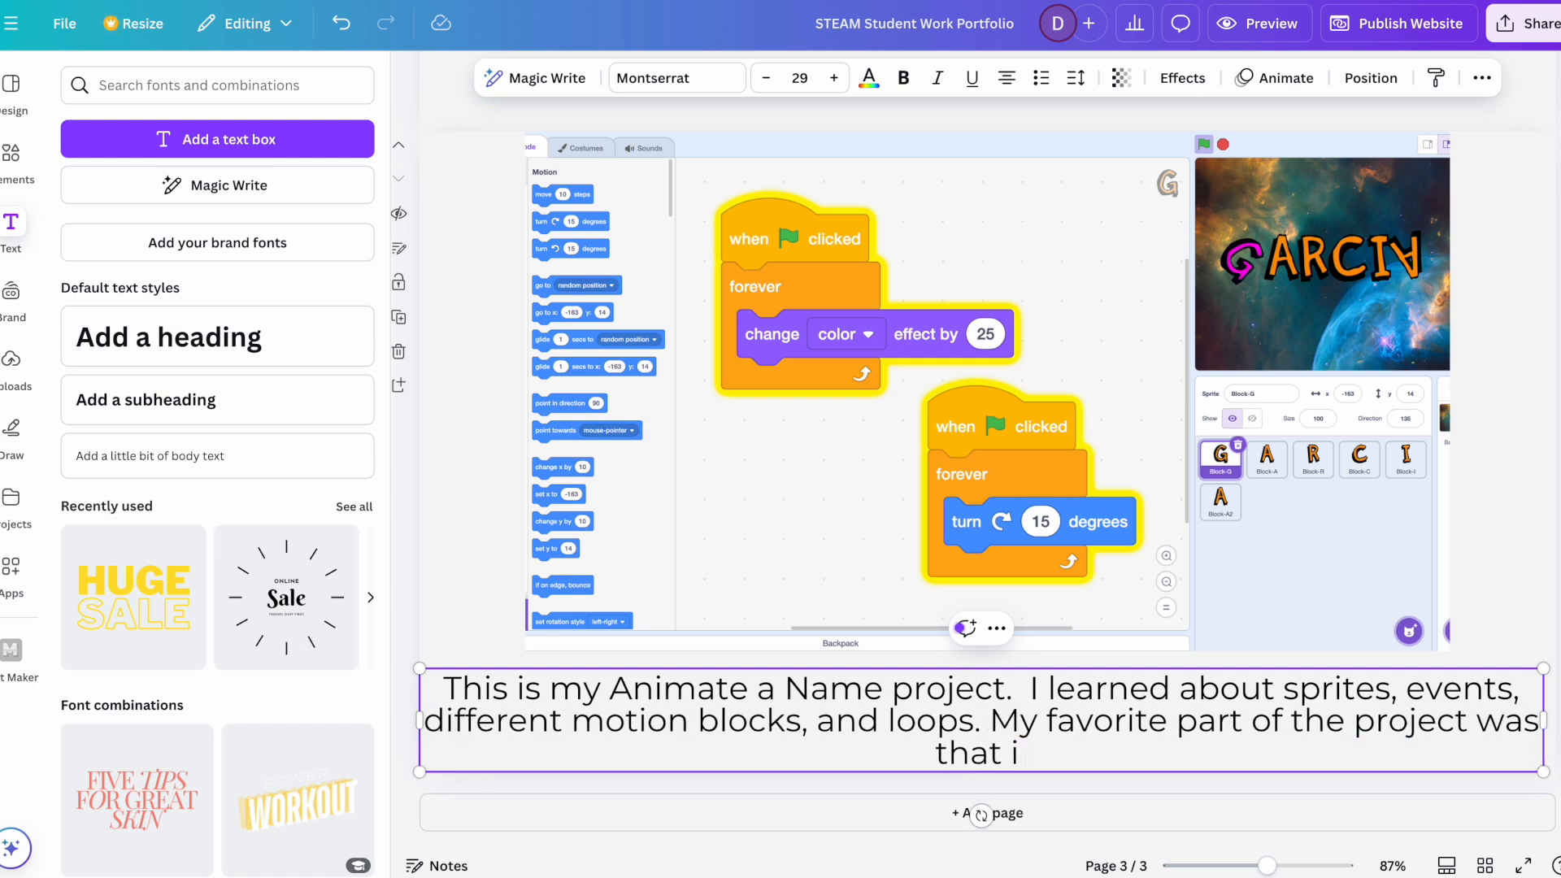
key("BackSpace")
type("I was able to use my")
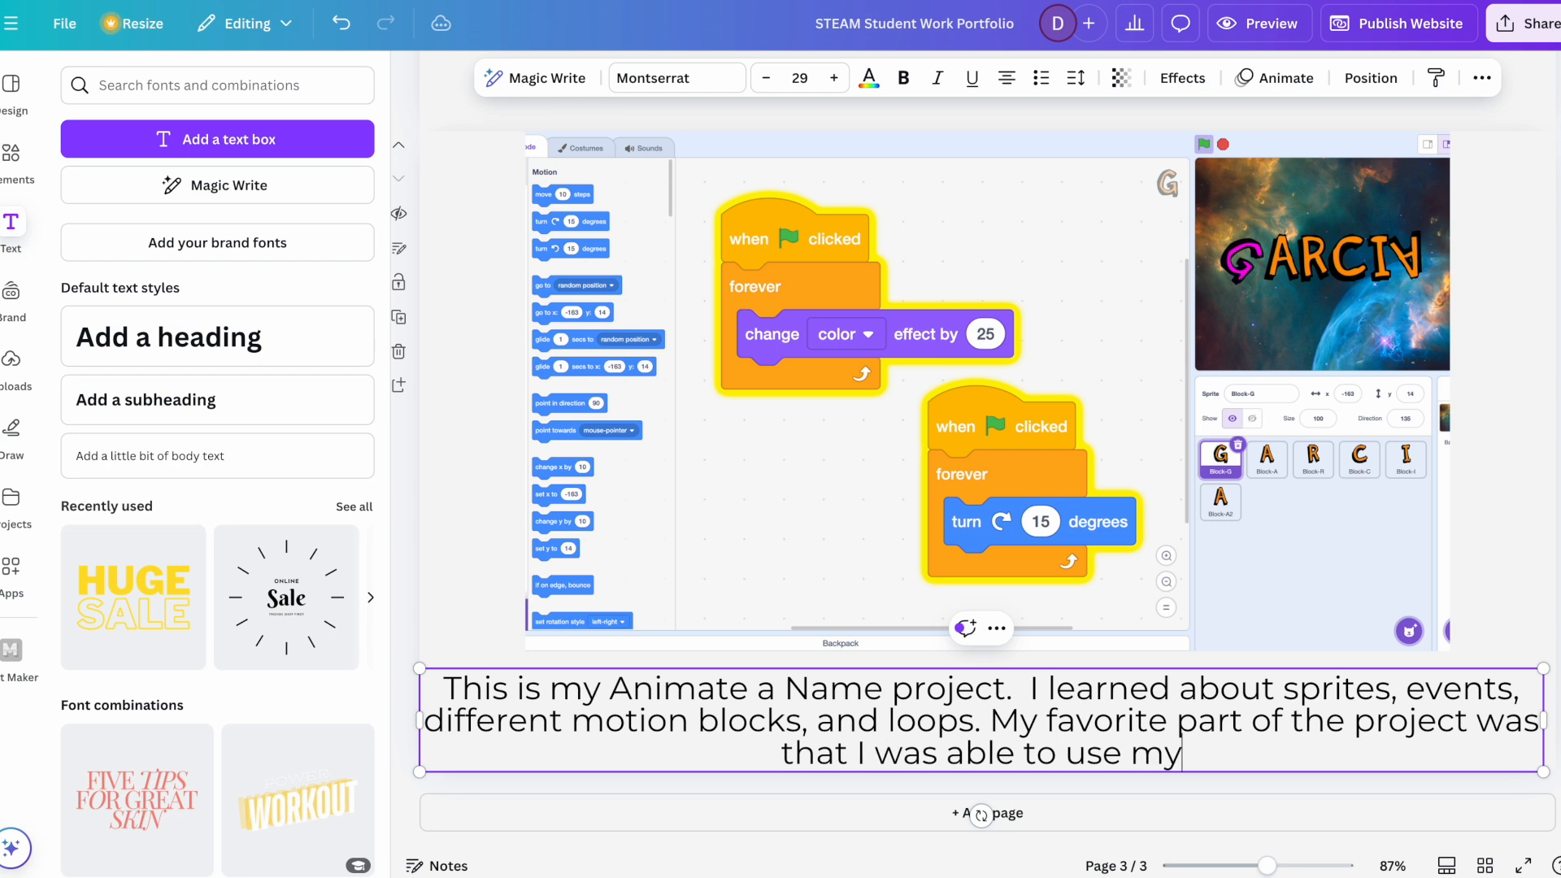
type(" creativity ")
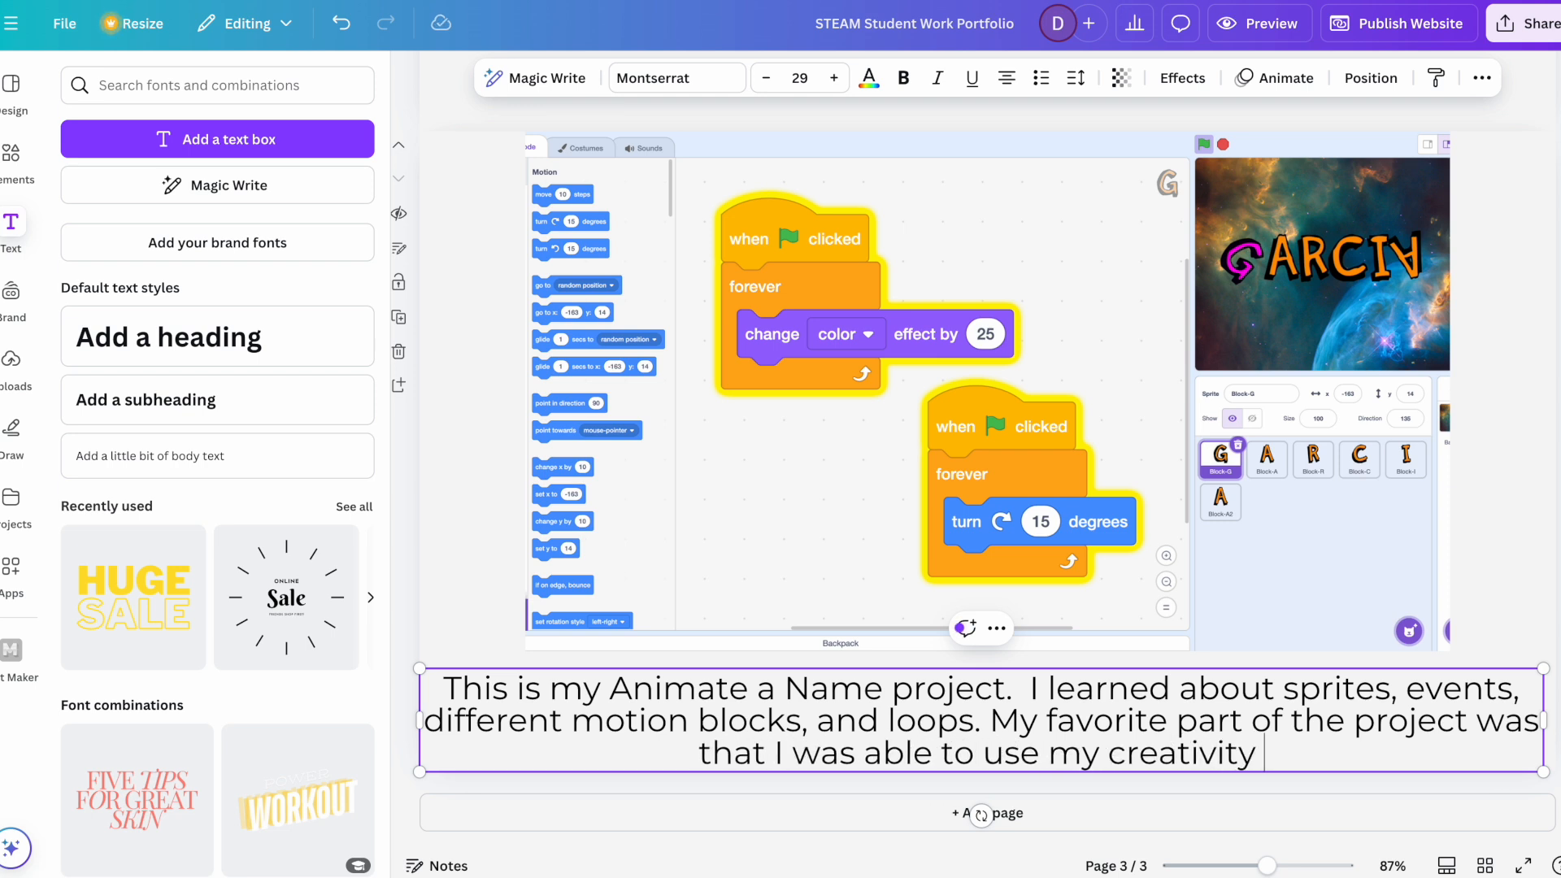
type("to animate m")
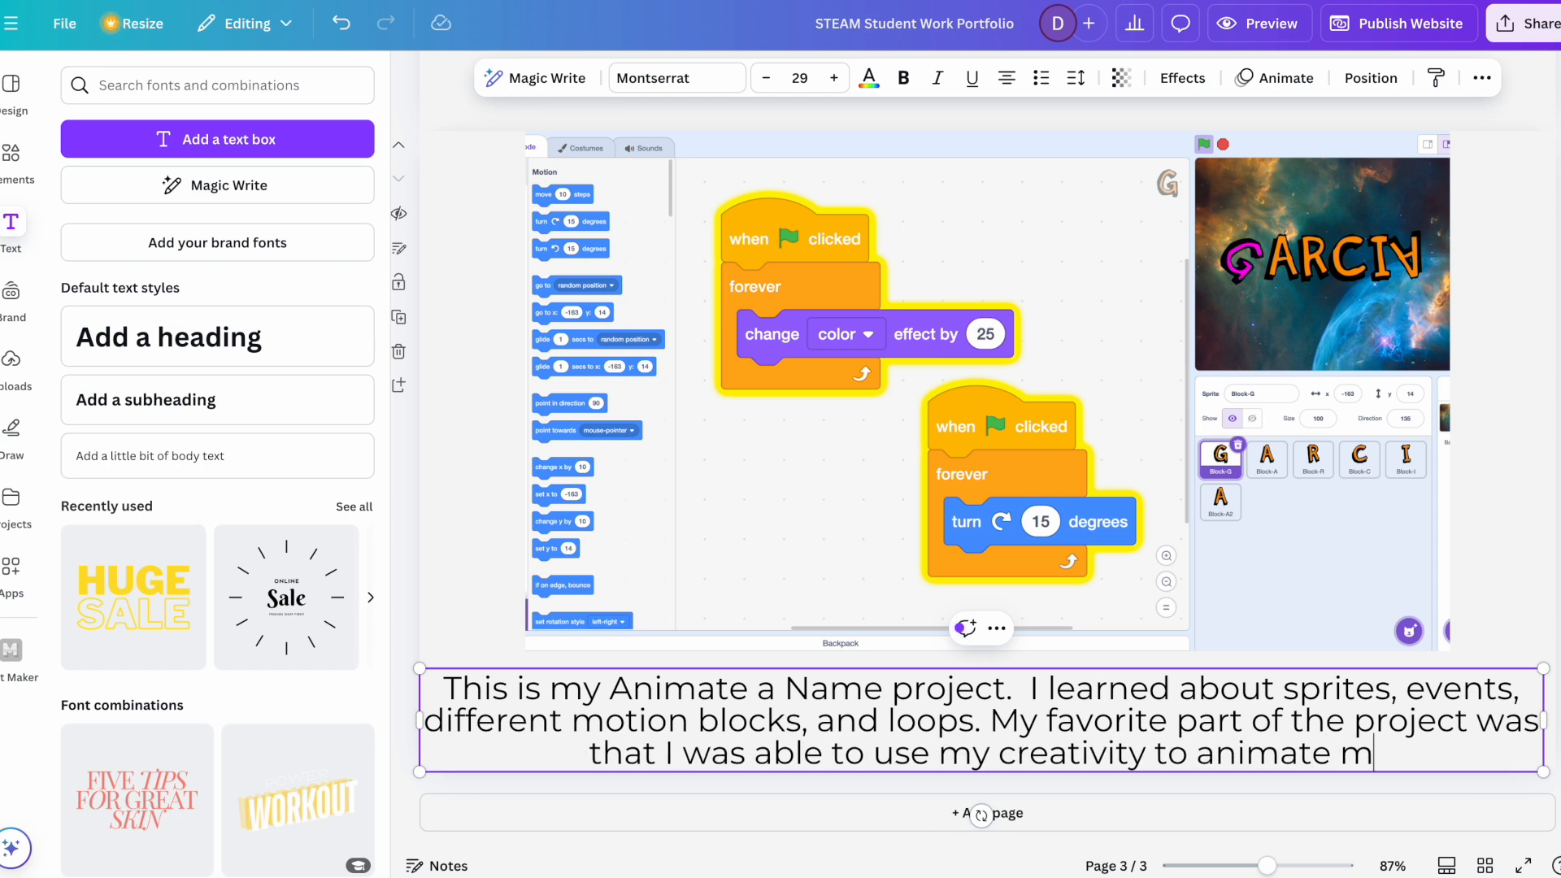
type("y name")
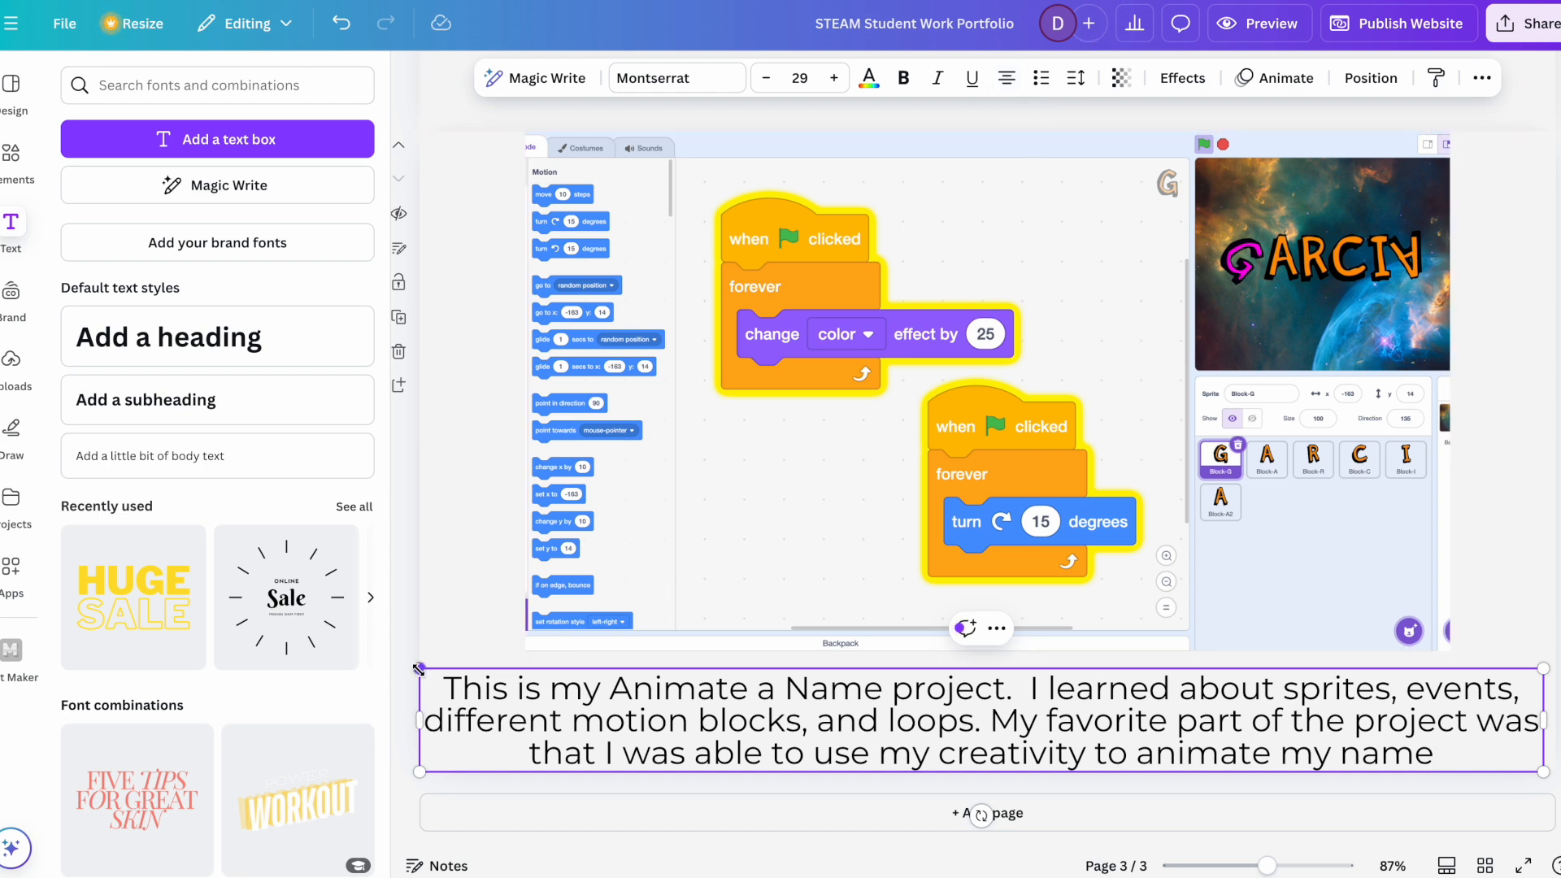
Step: Nudge the description text box slightly upward, closer to the bottom edge of the screenshot
left_click(440, 626)
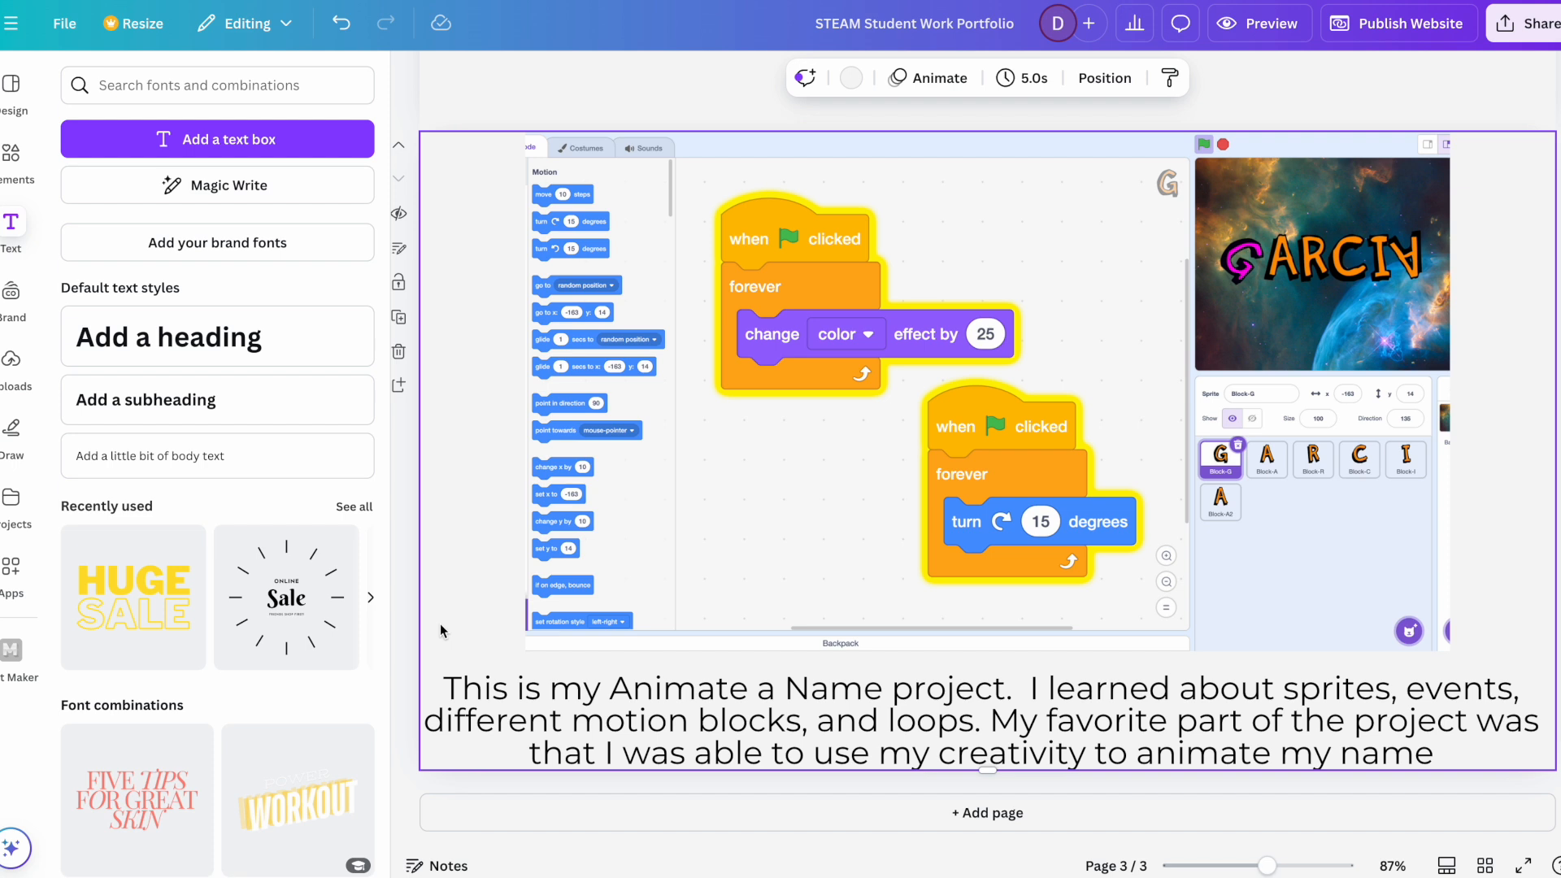
left_click(706, 726)
key("Up")
key("Up")
key("Up")
key("Up")
key("Up")
key("Up")
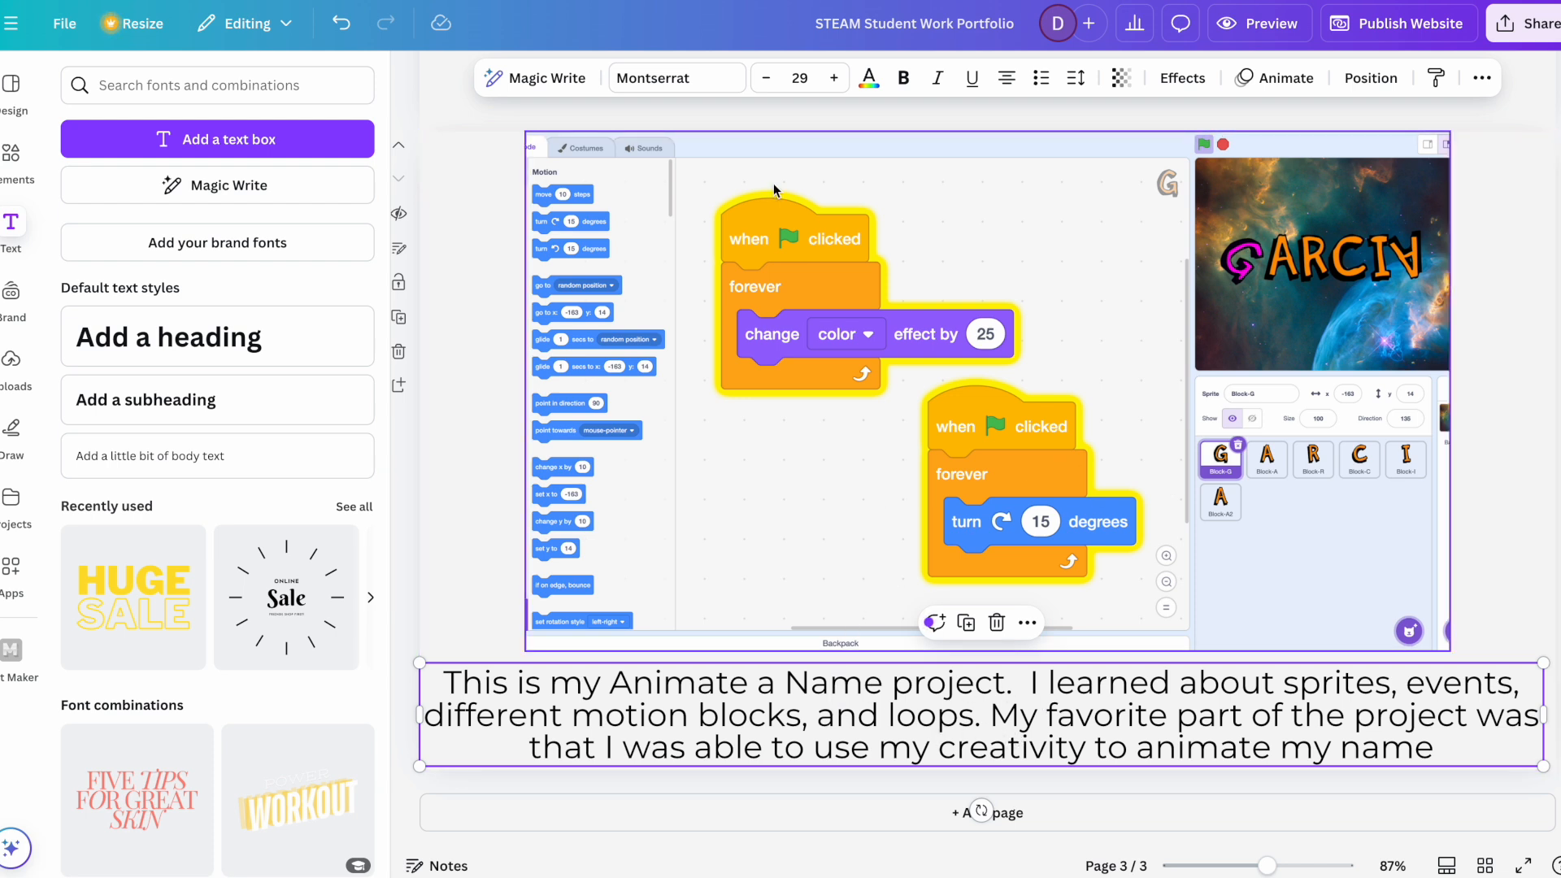
Step: Set the description's font size to 20 and deselect the text box
left_click(799, 78)
type("12")
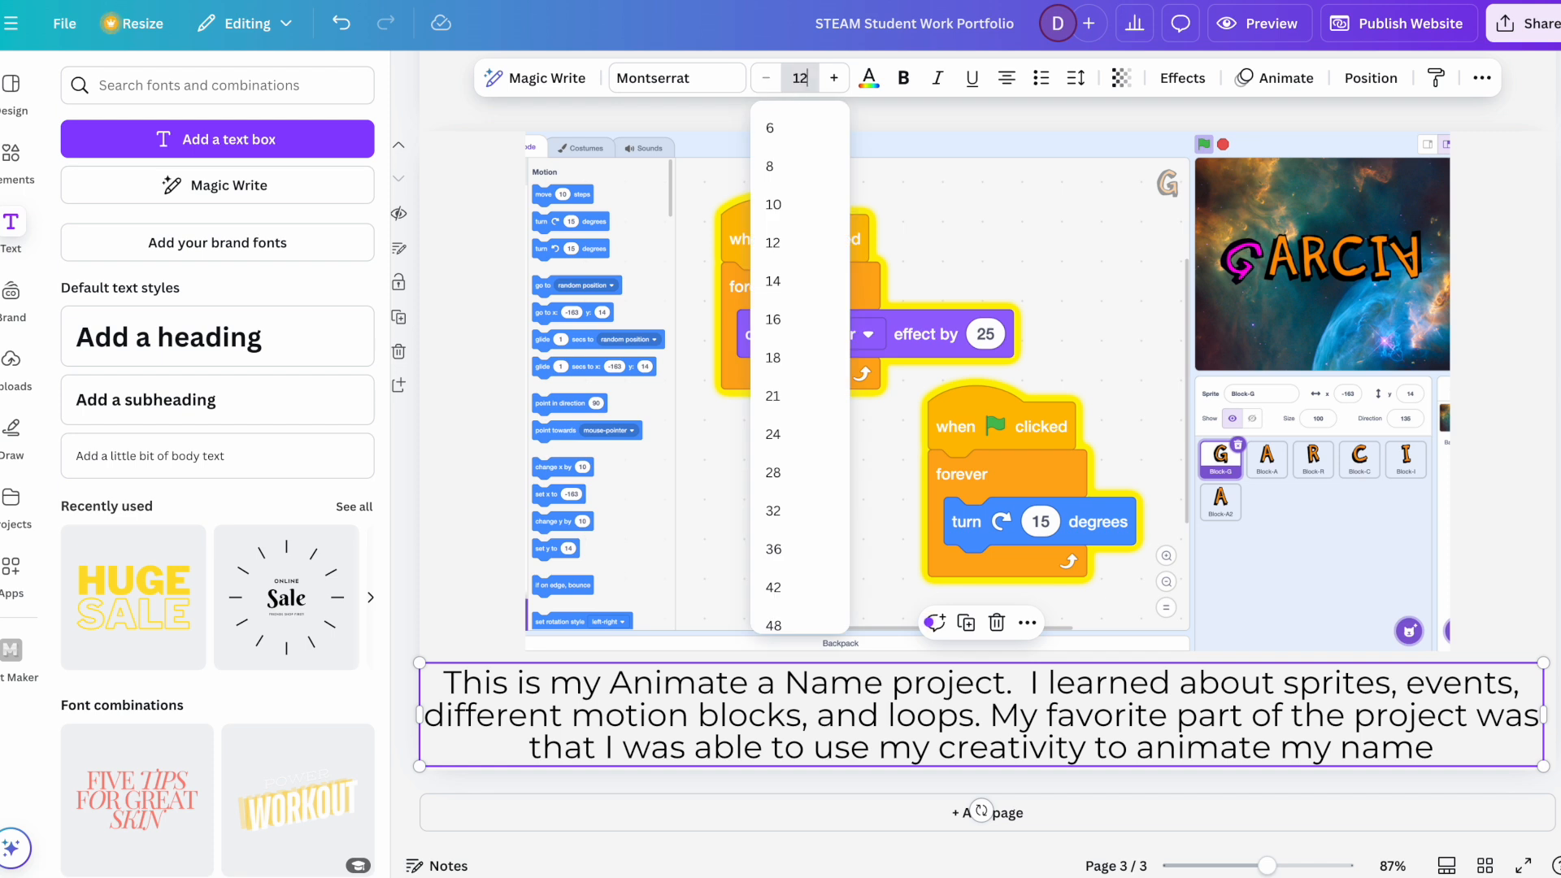
type("0")
key("Return")
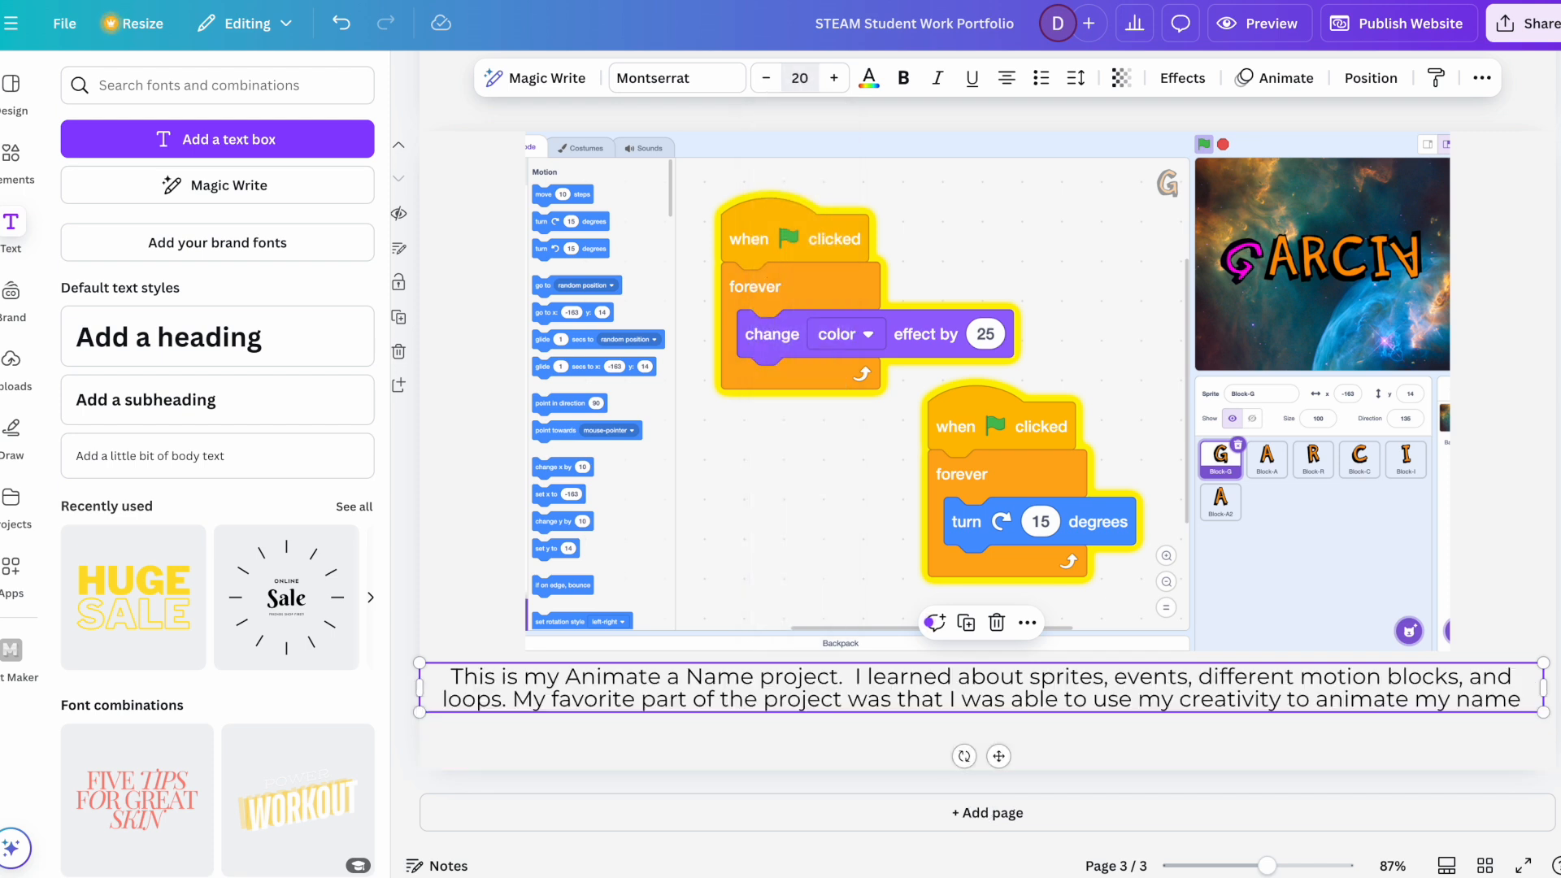
left_click(1222, 746)
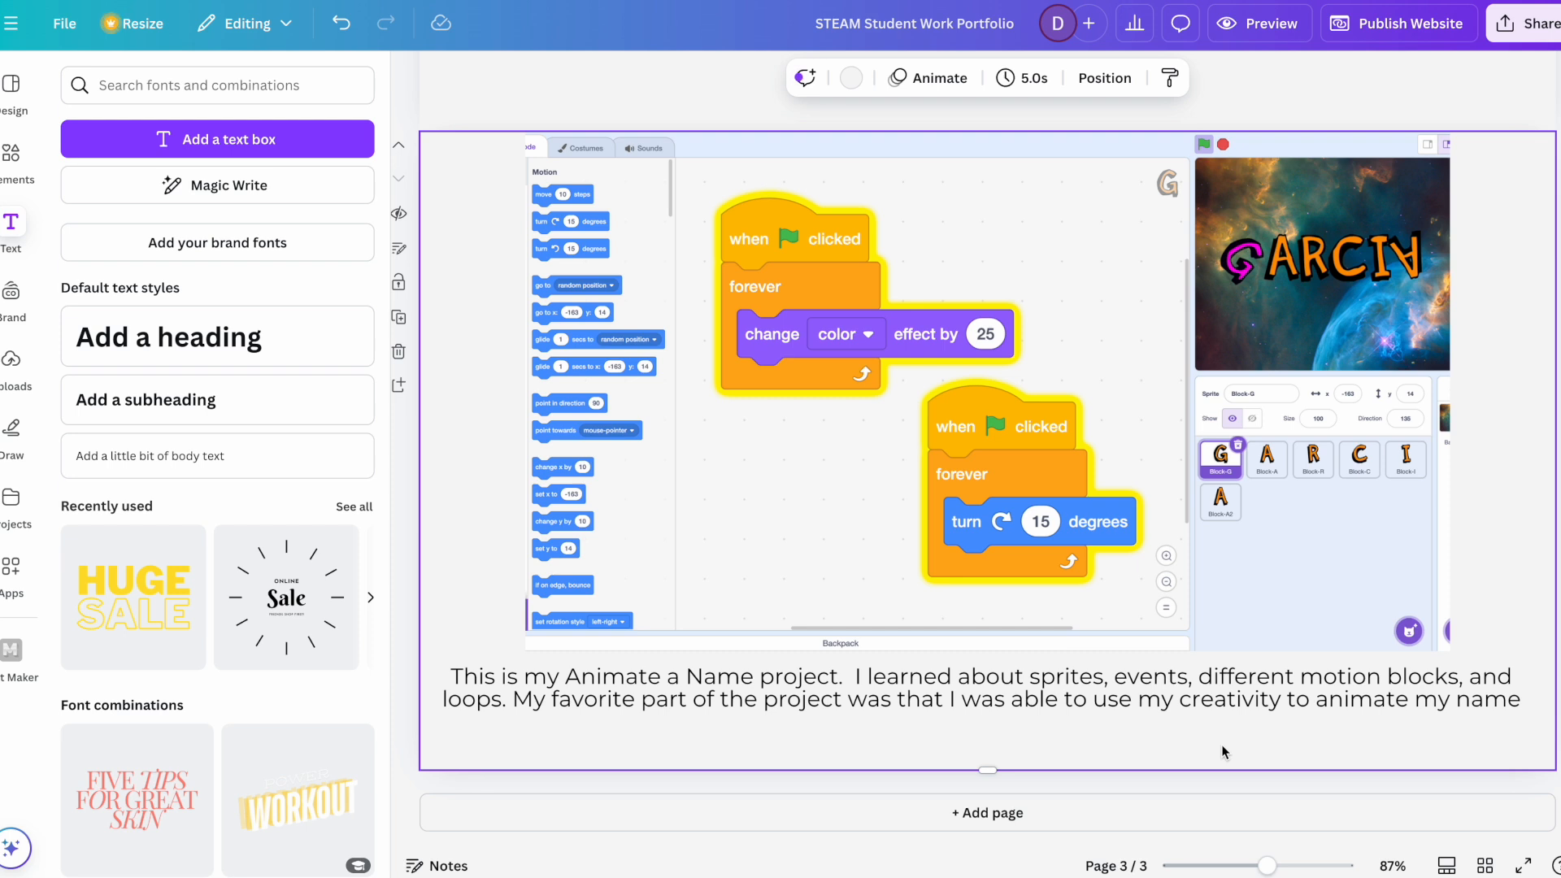
Step: Place the text cursor at the end of the description, after "animate my name"
left_click(1497, 681)
left_click(1522, 701)
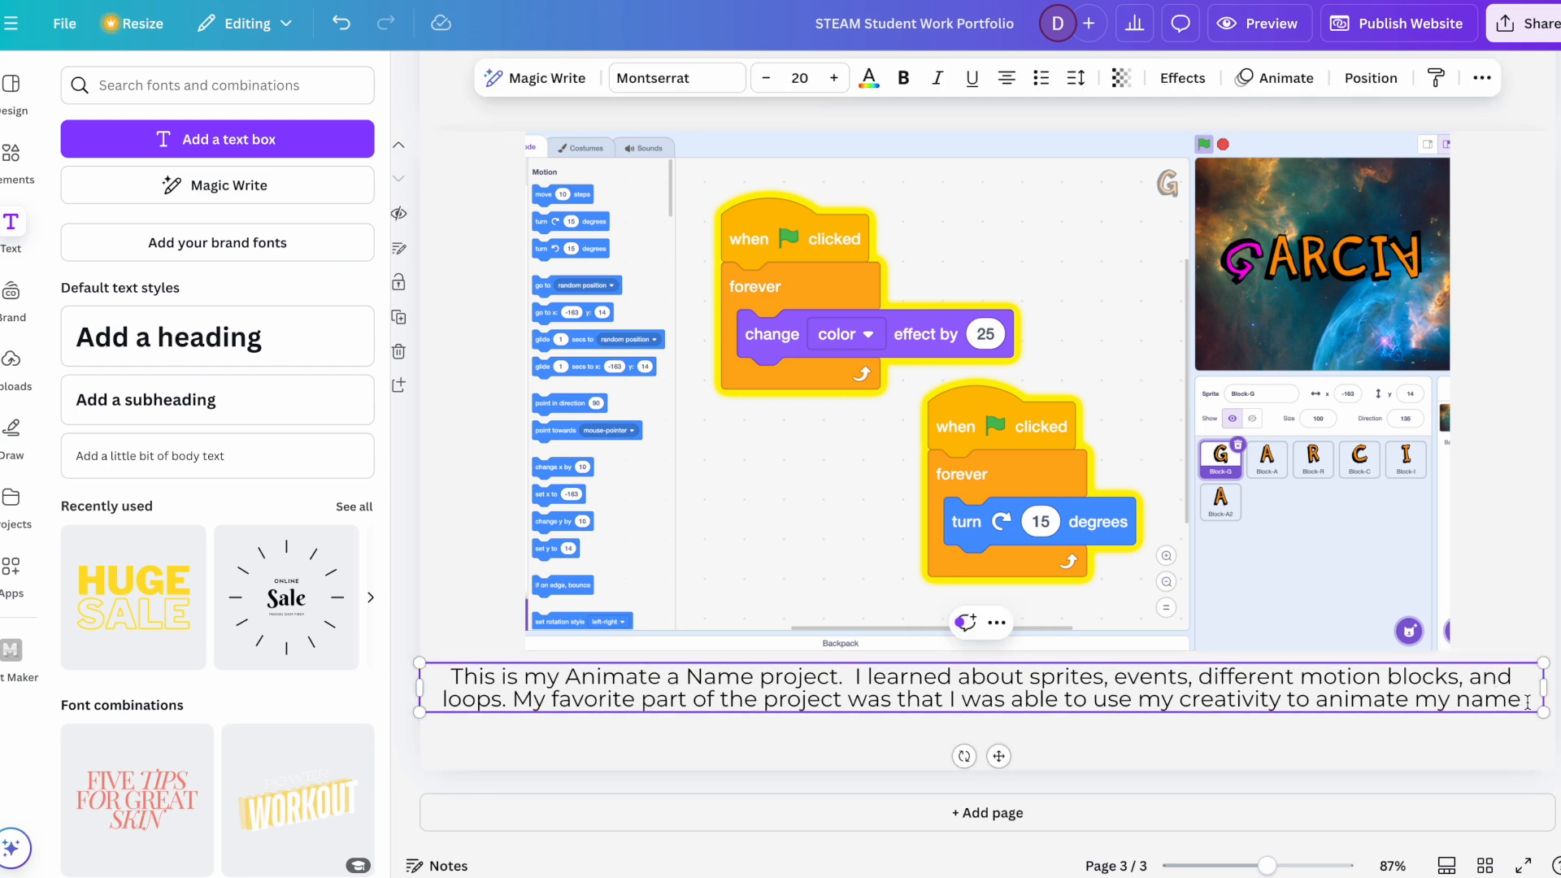